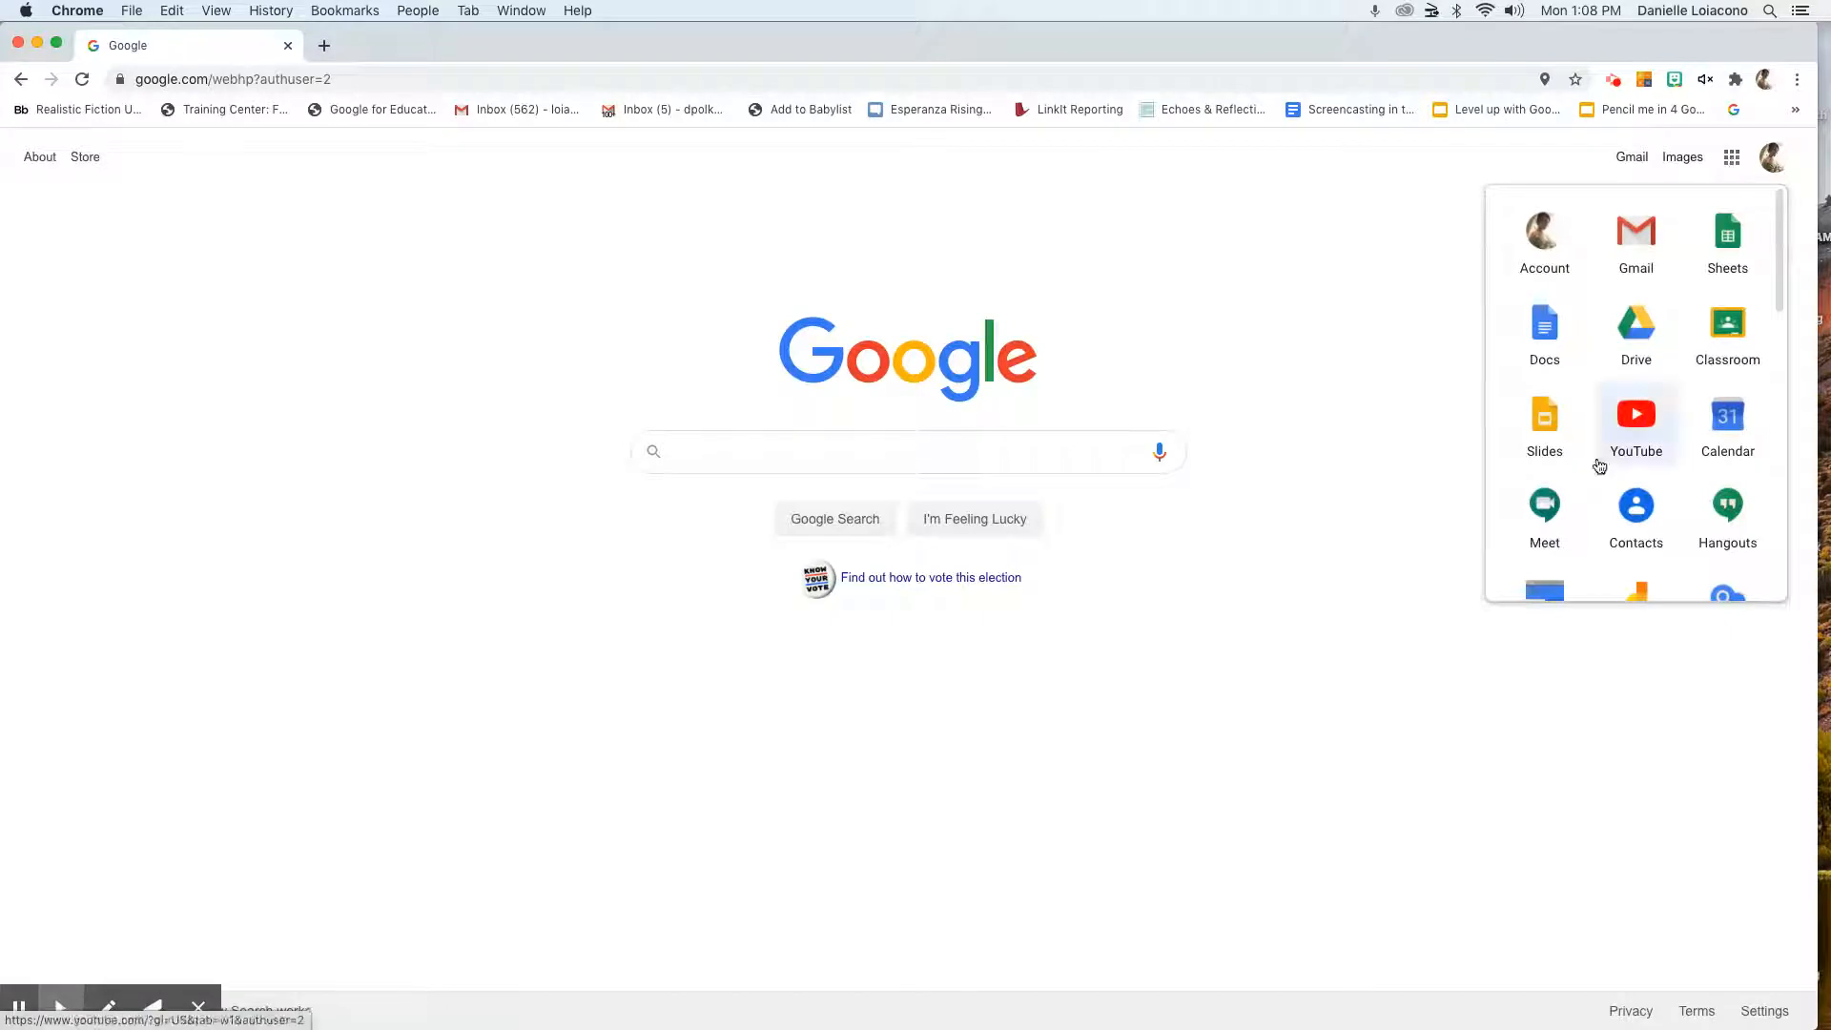
Open Google Meet and start a meeting, entering a nickname made of the host's first name and "Sample Meet"
left_click(1545, 510)
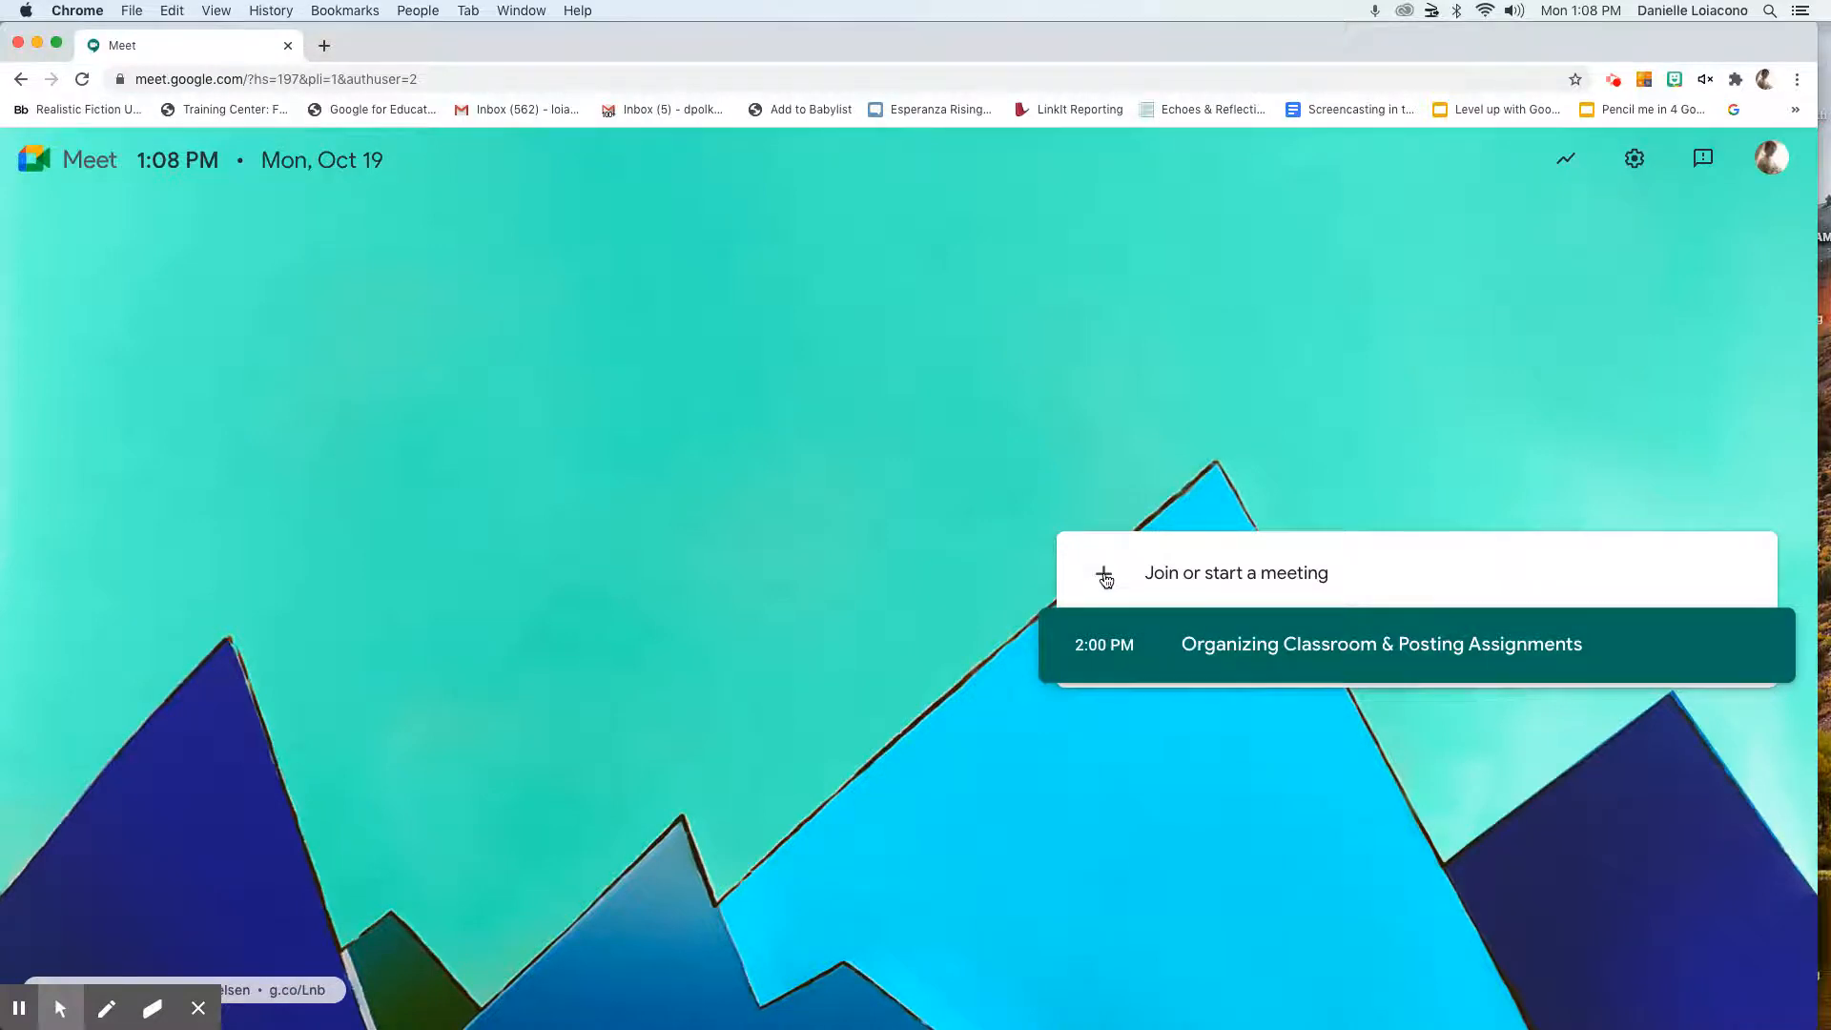
left_click(1105, 579)
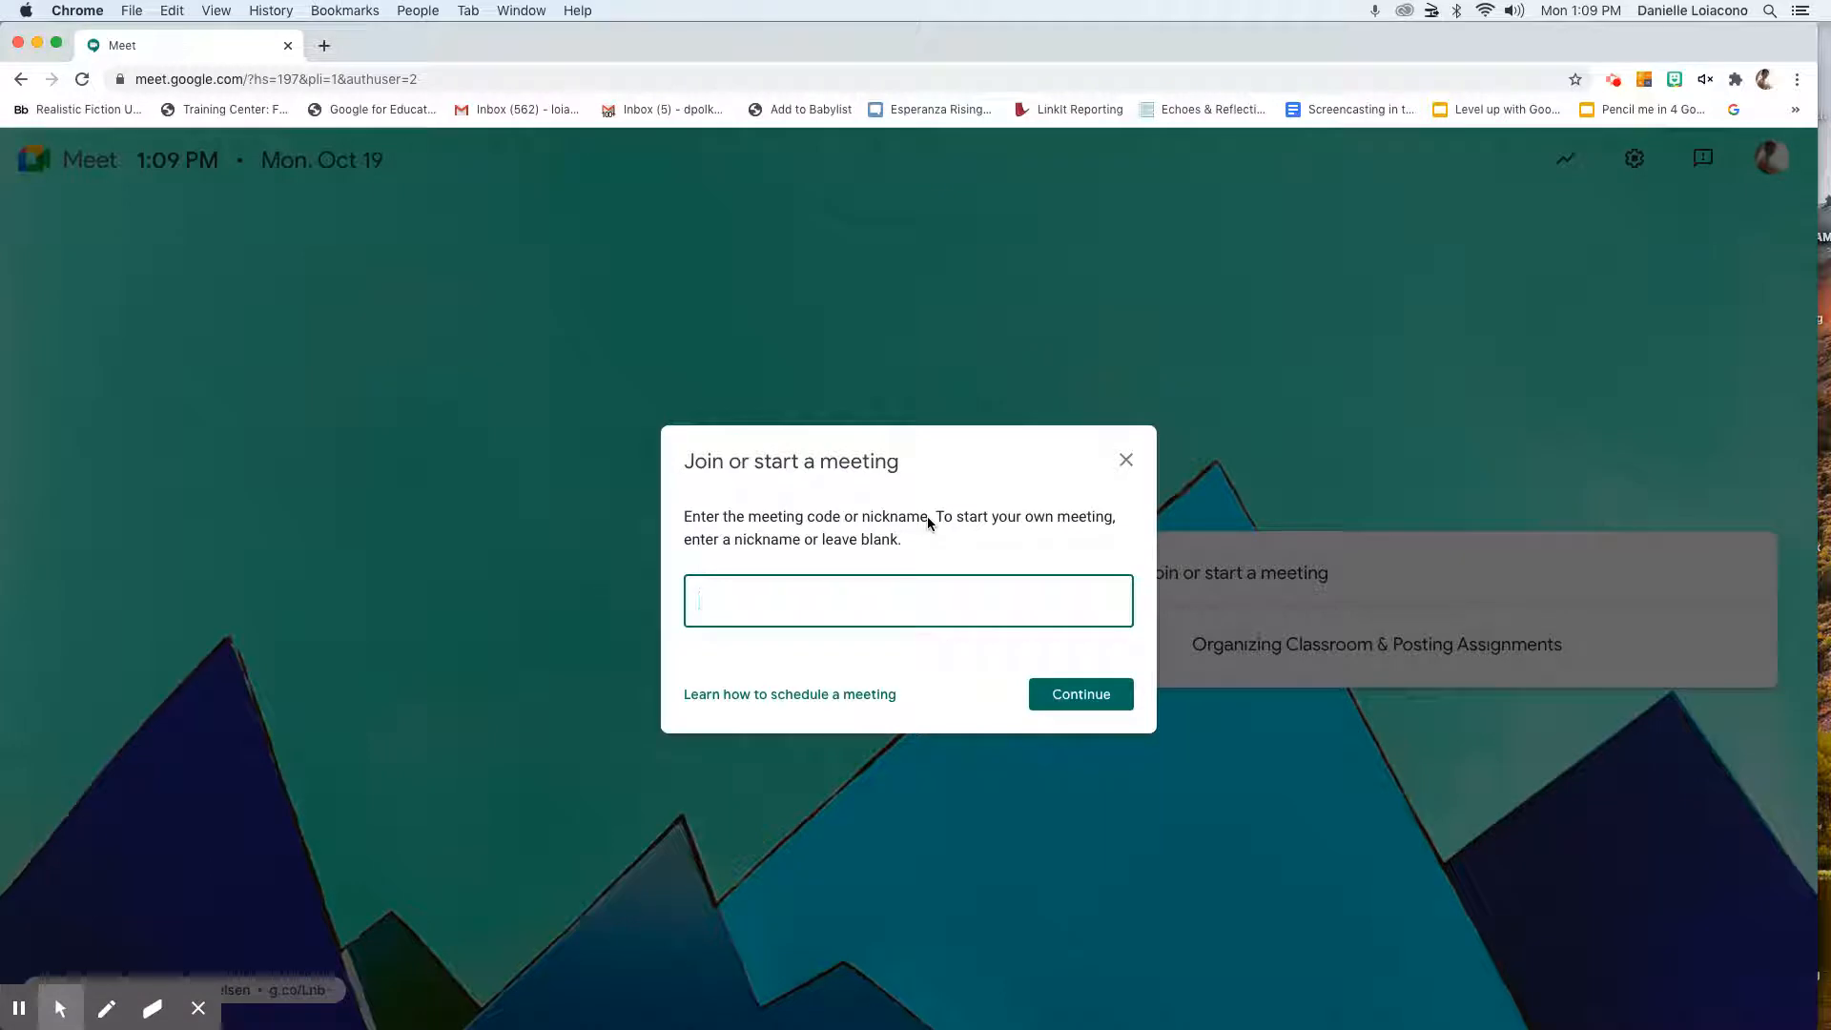
type("Daniele")
key("BackSpace")
type("les Sample Meet")
left_click(1079, 693)
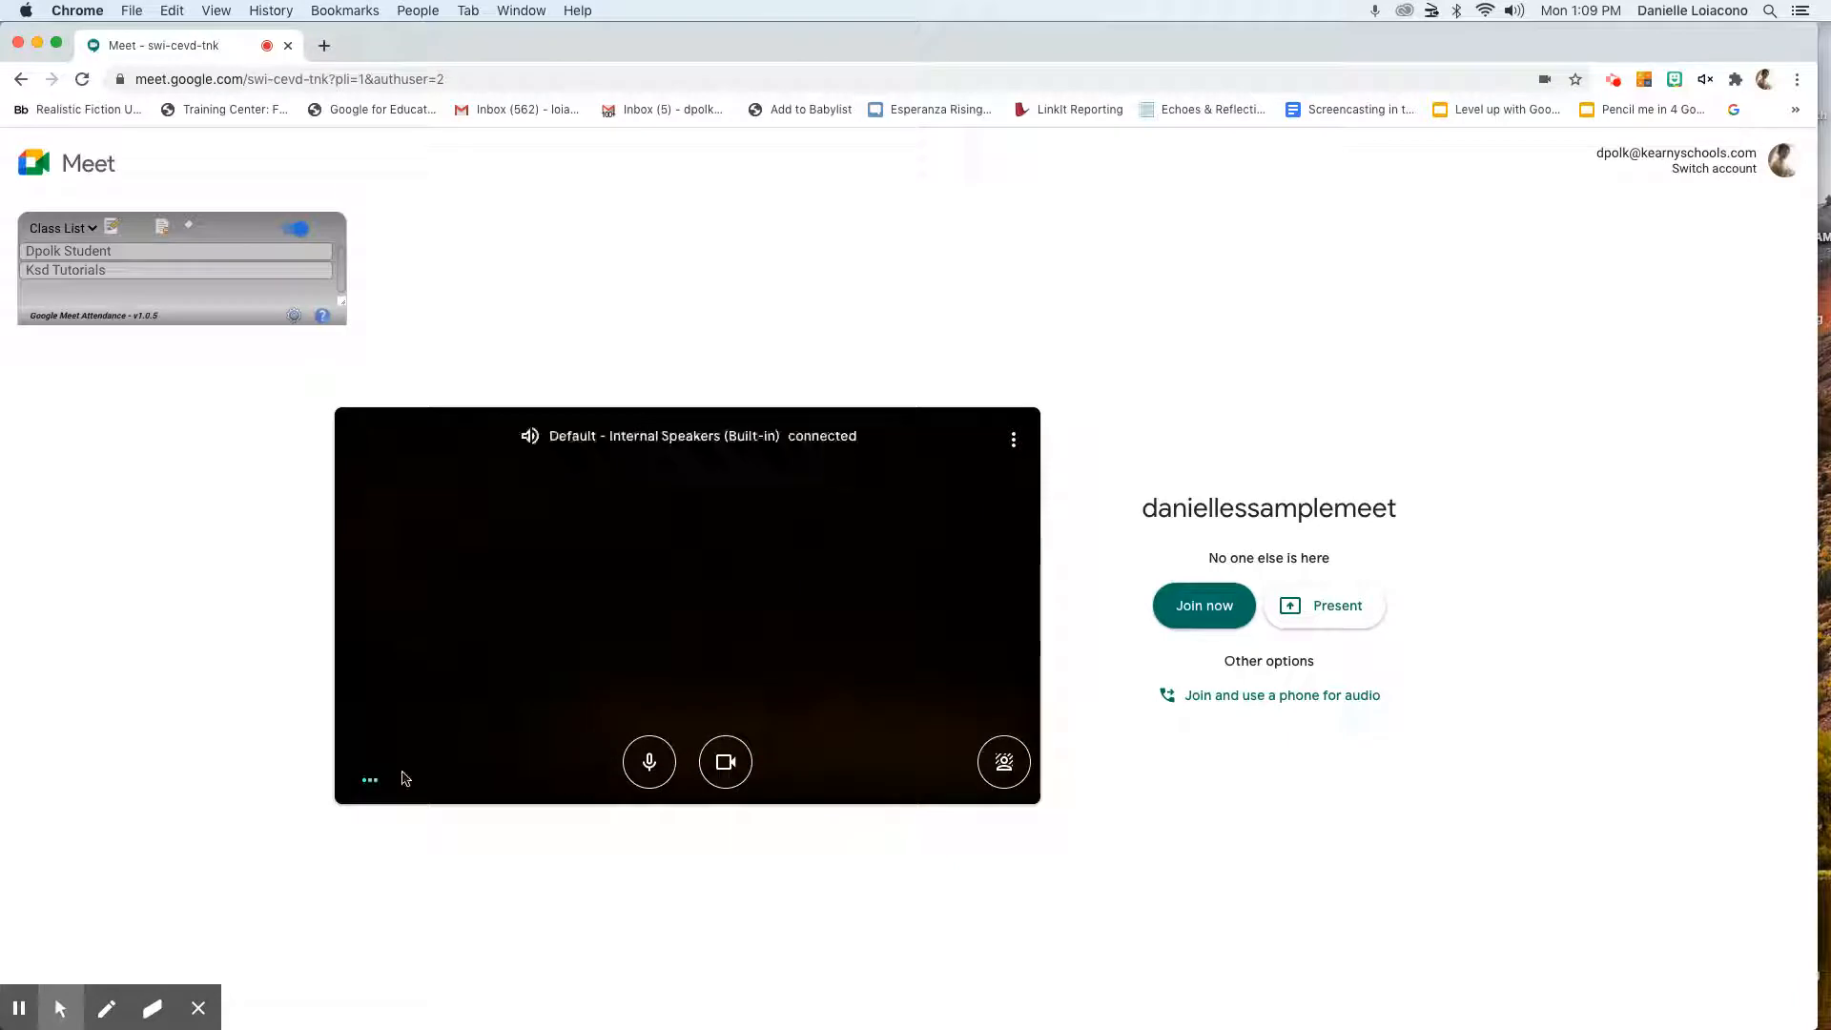
View the additional options on the pre-join screen, close them and join the meeting
left_click(1014, 441)
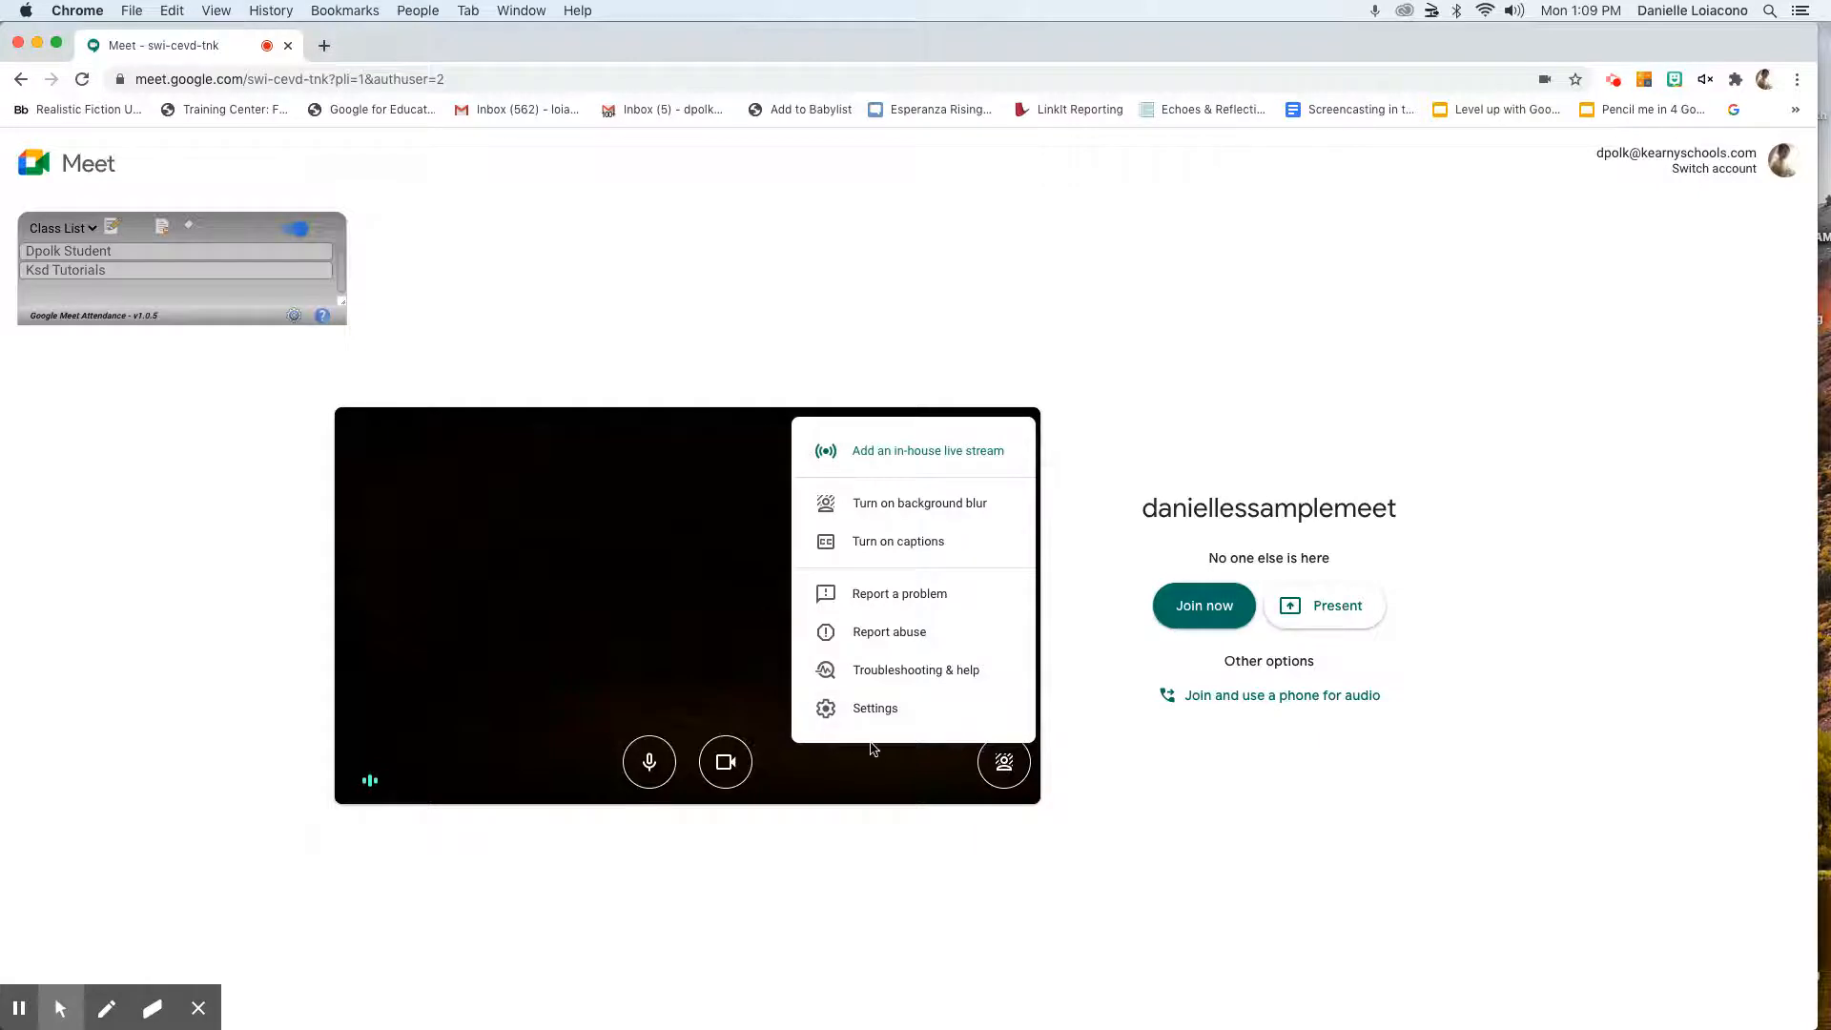
left_click(1087, 497)
left_click(1223, 618)
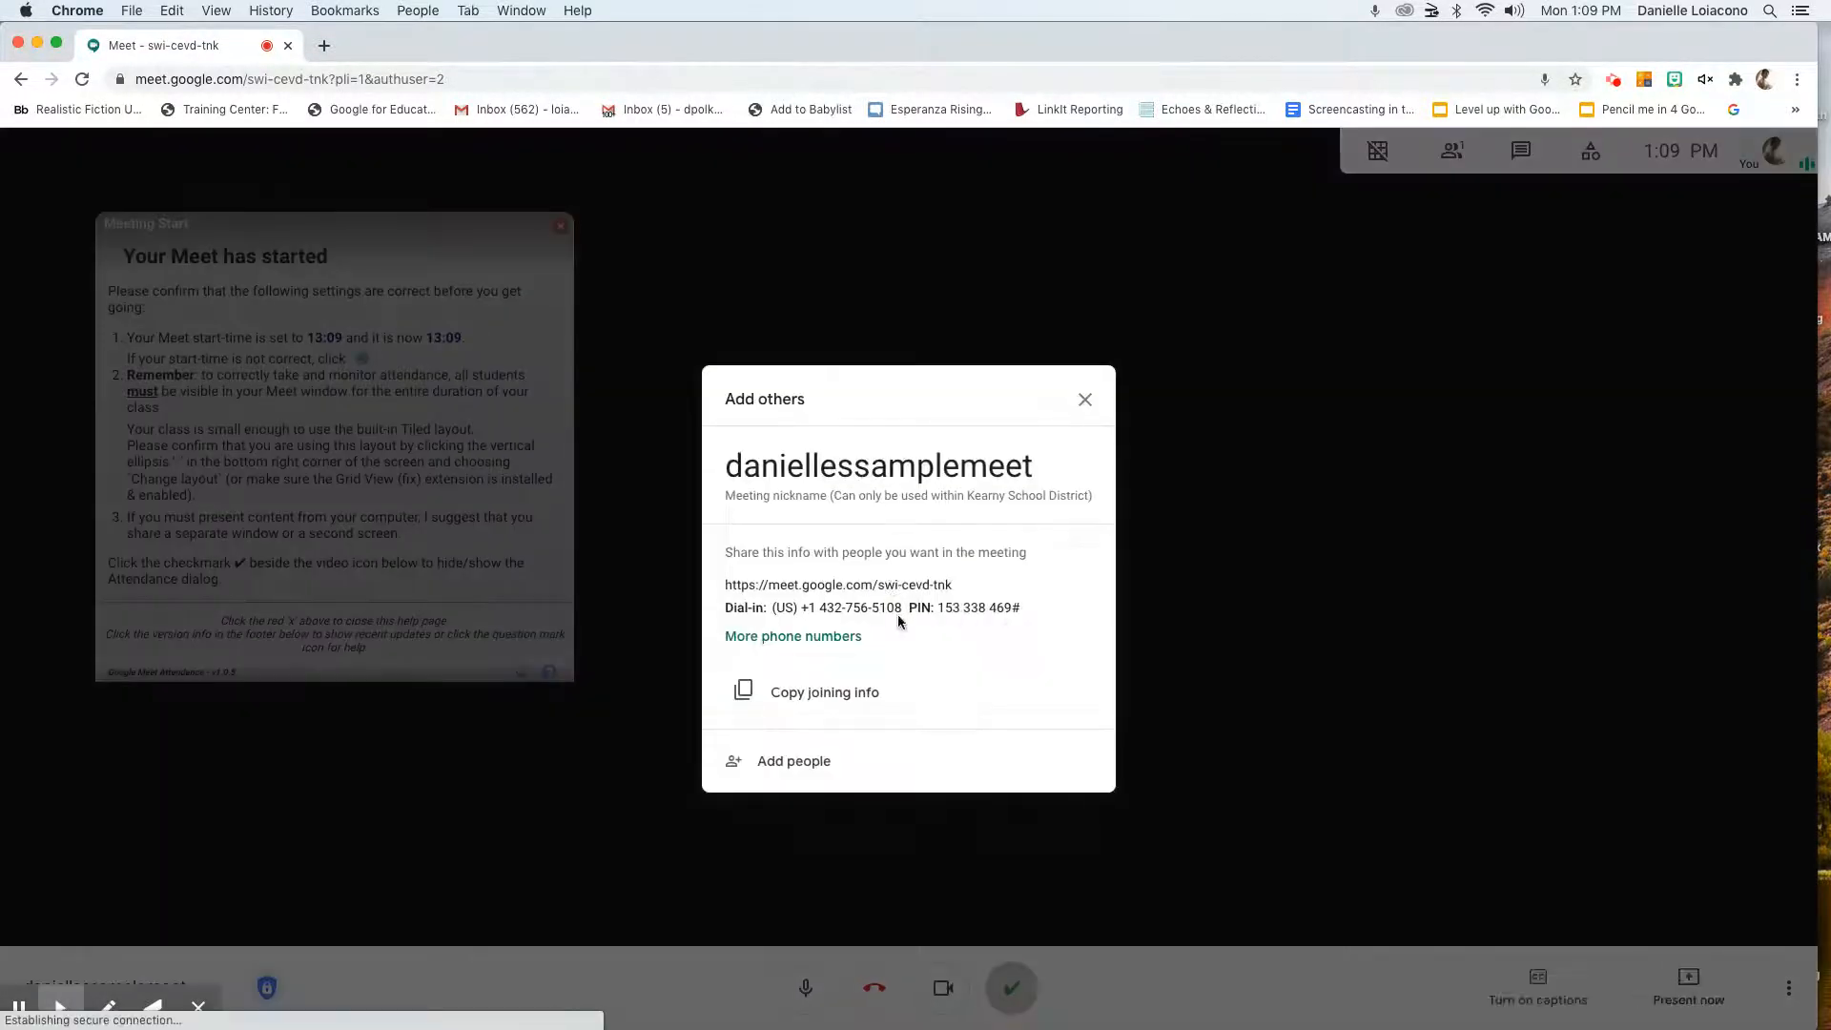
Select the first suggested person for an email invitation to the meeting, deselect them and close the invitation without sending
left_click(777, 763)
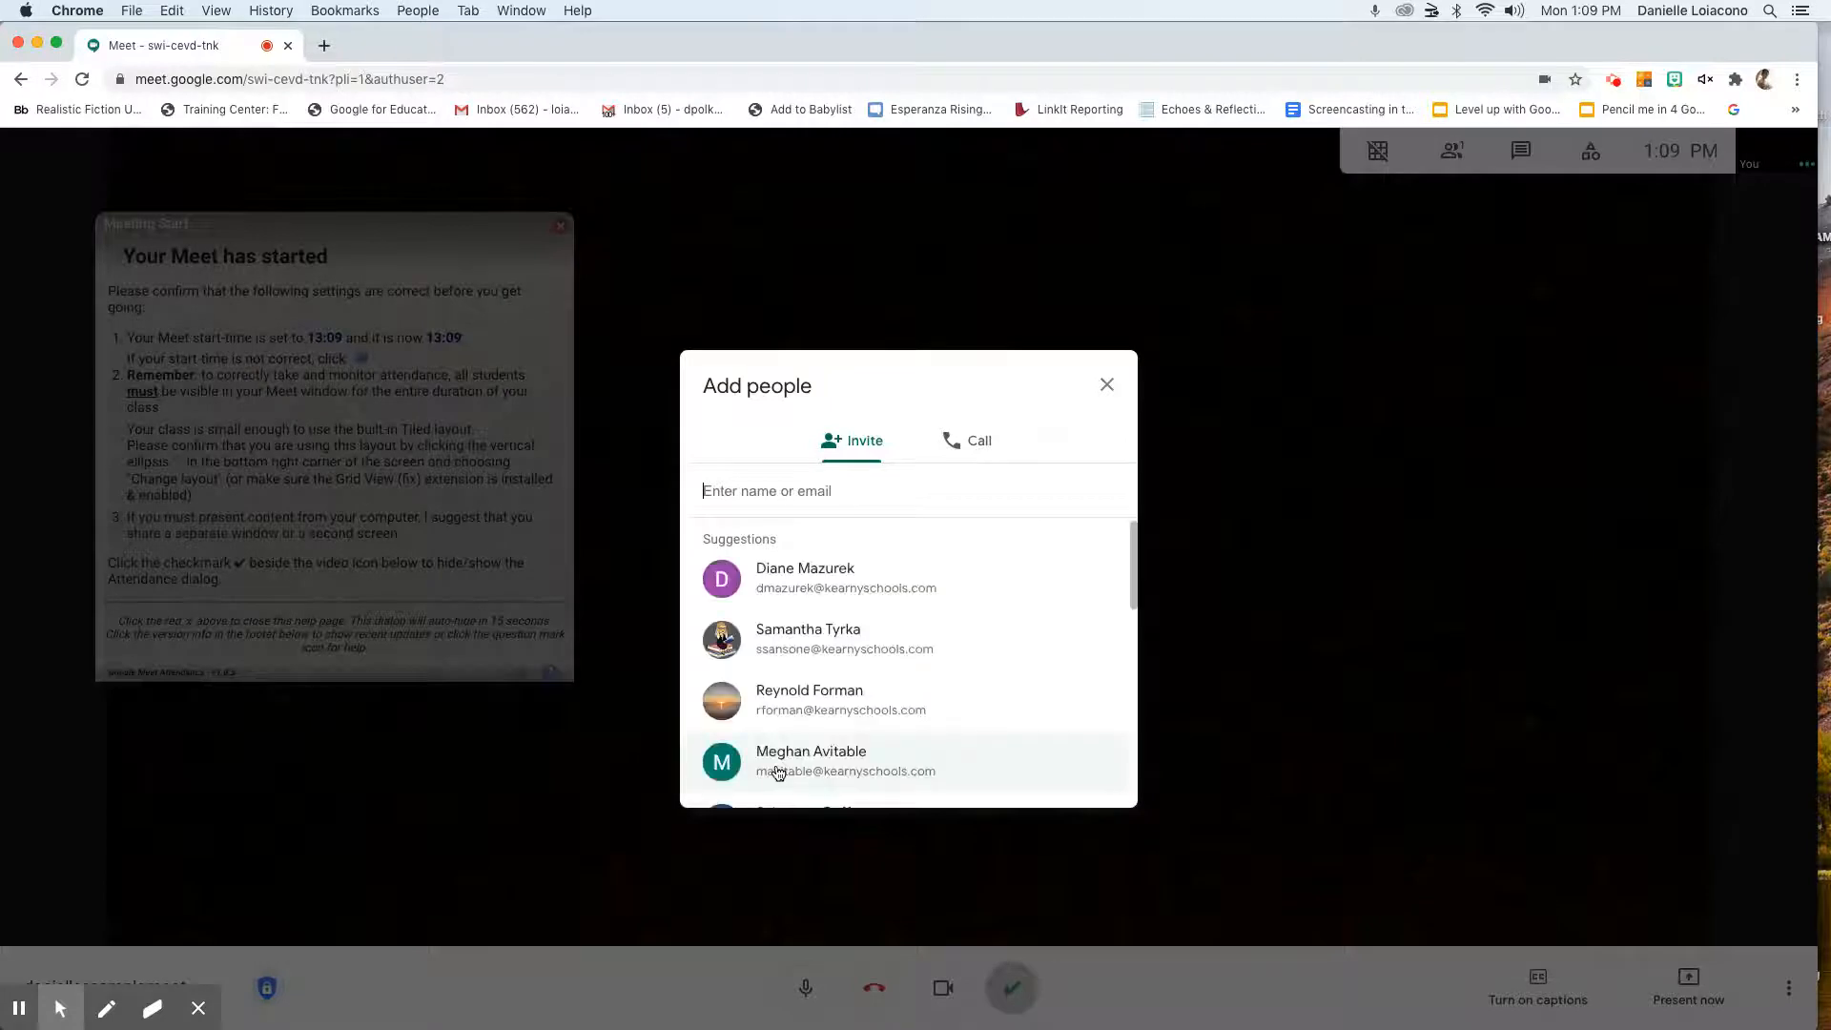
left_click(802, 595)
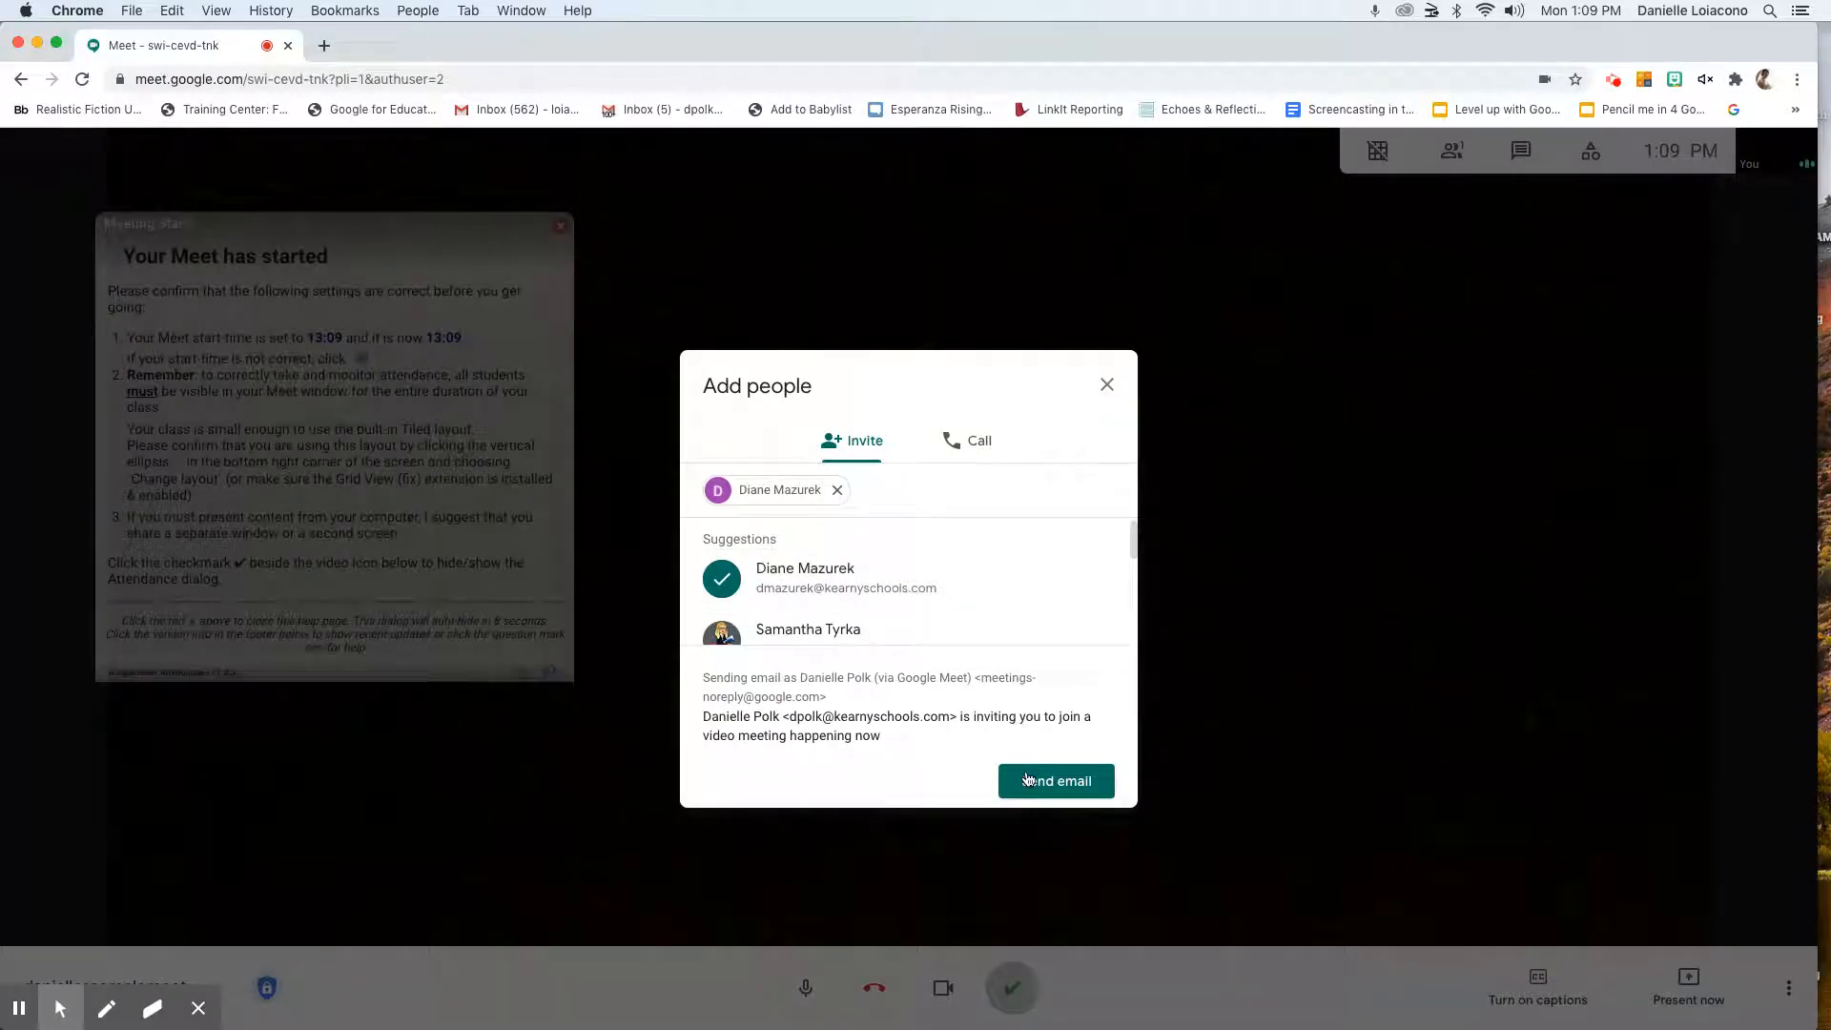
left_click(718, 582)
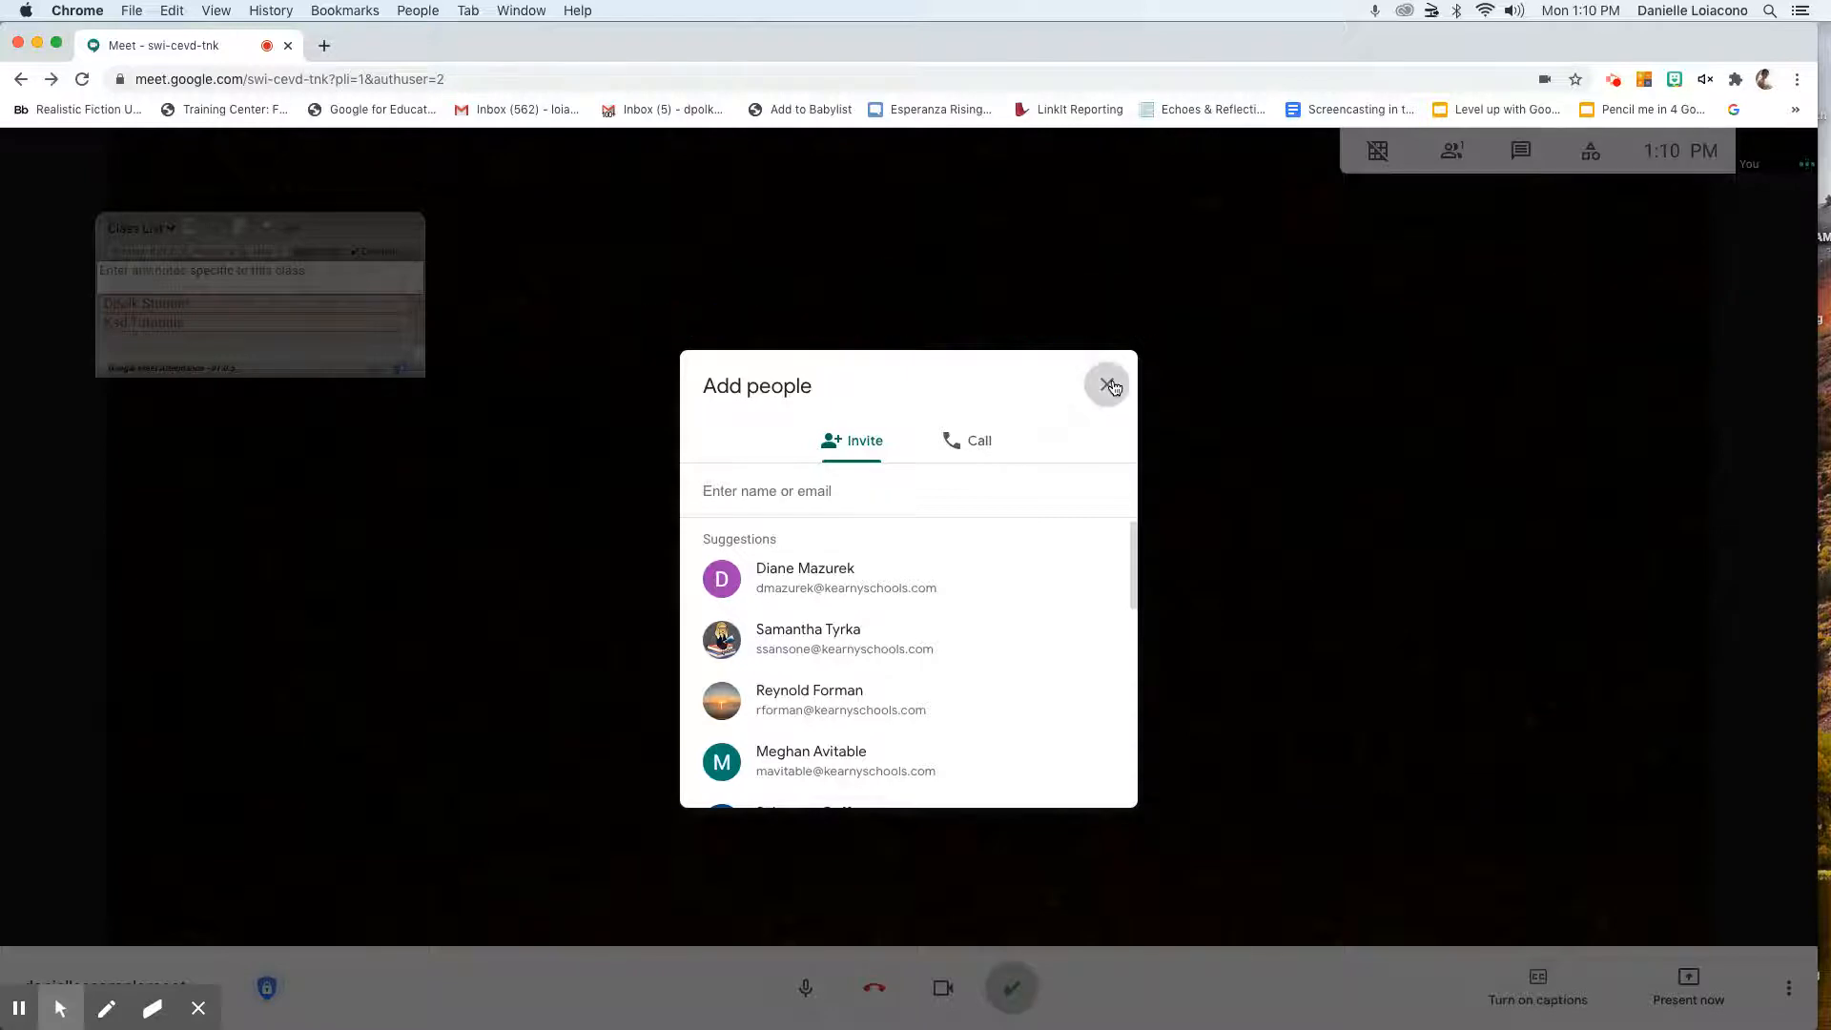
left_click(1109, 385)
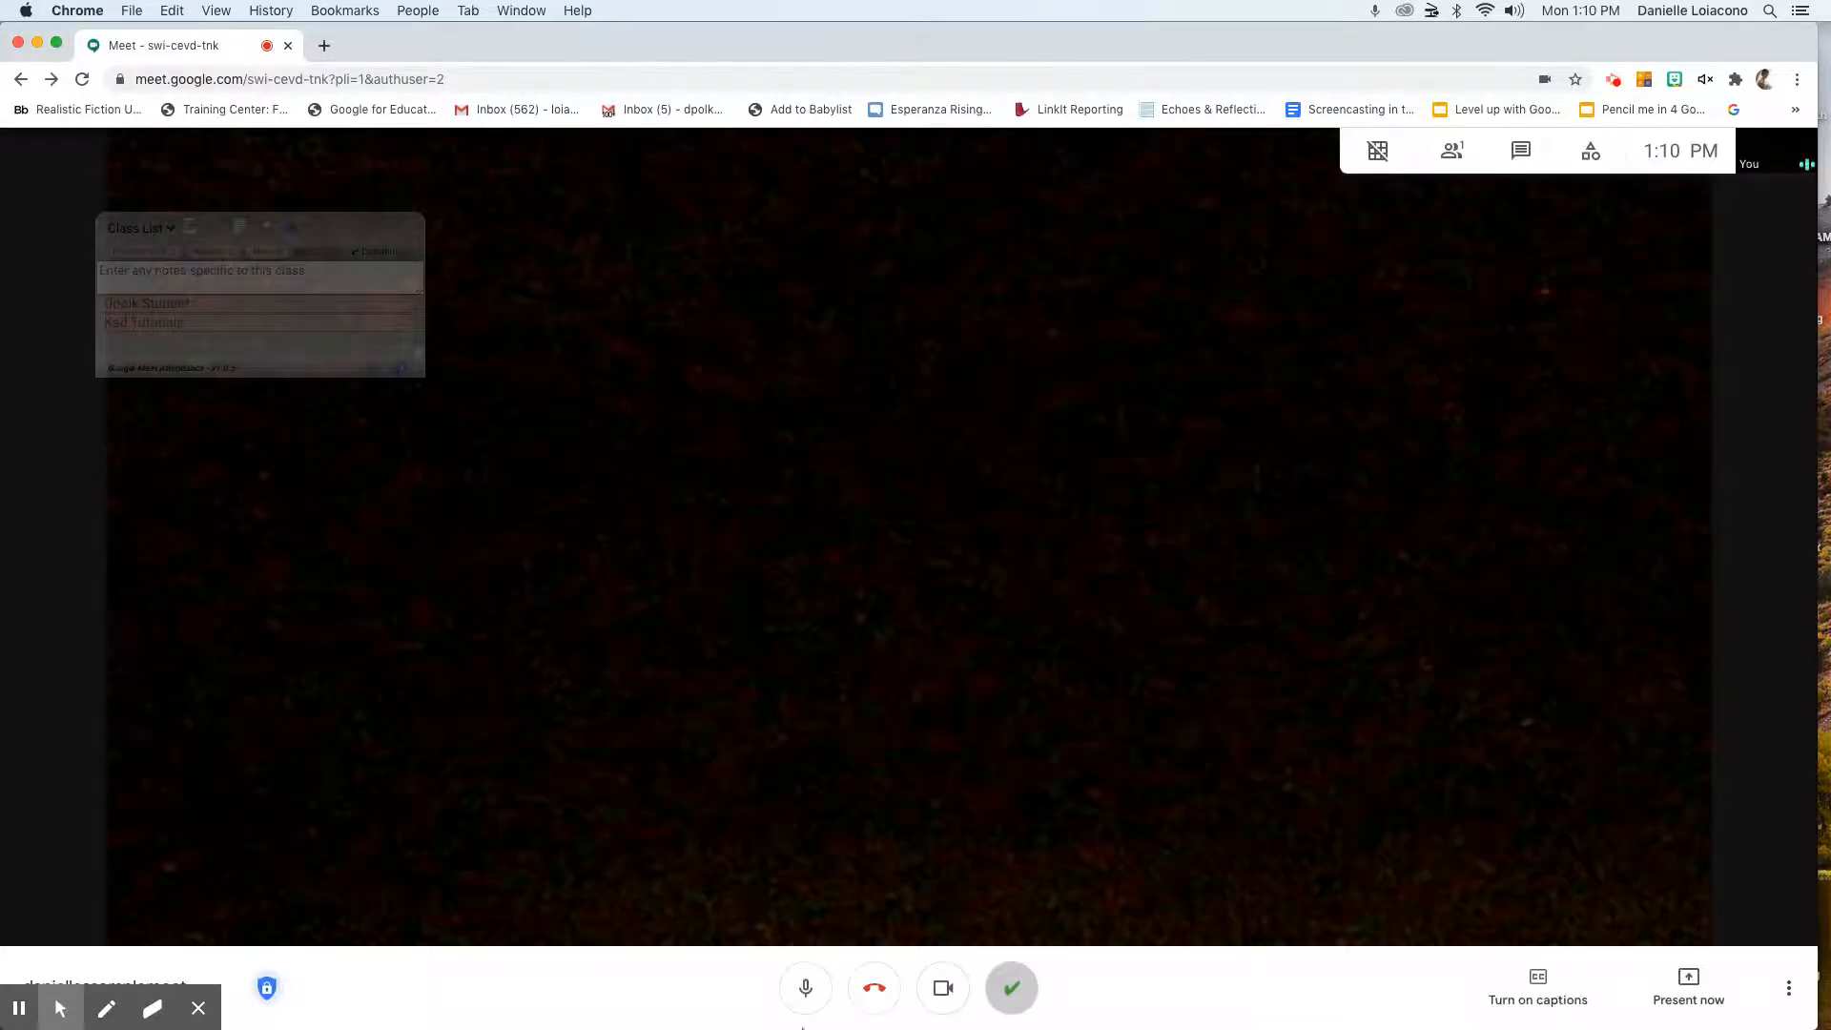
Leave the meeting without saving the attendance file and replace its browser tab with a new one
left_click(876, 986)
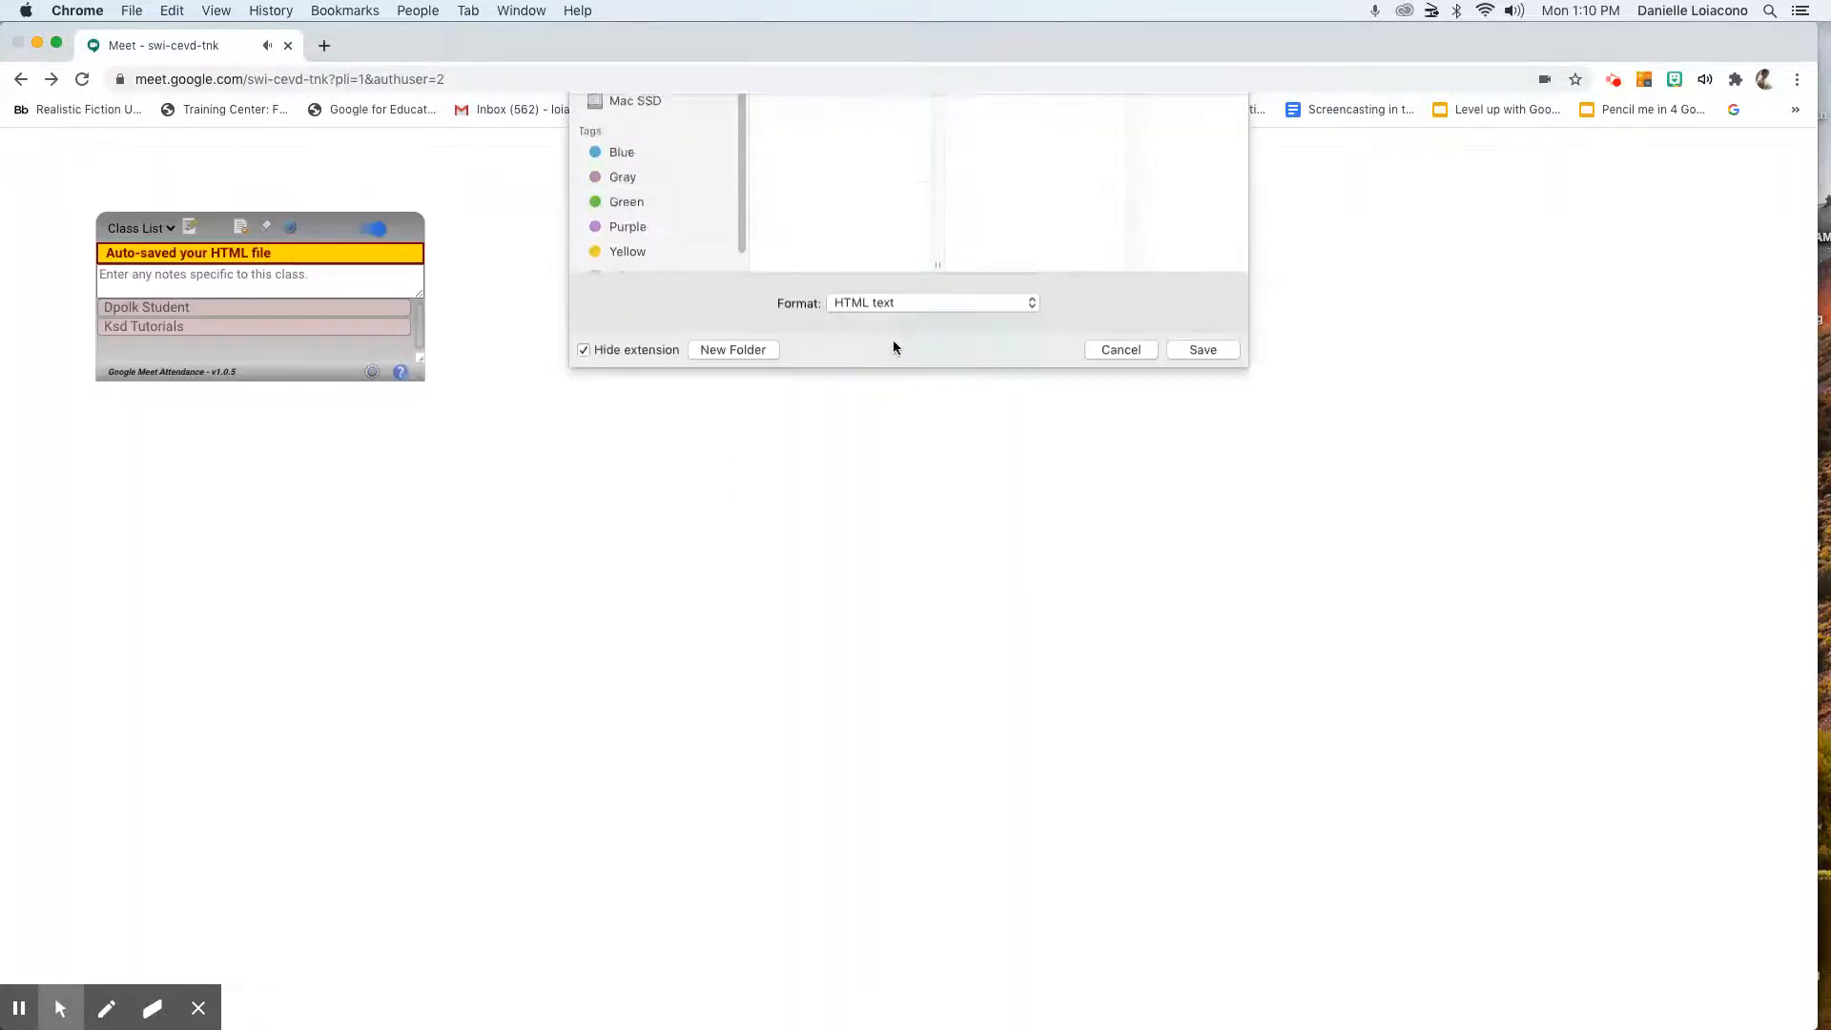
left_click(1121, 667)
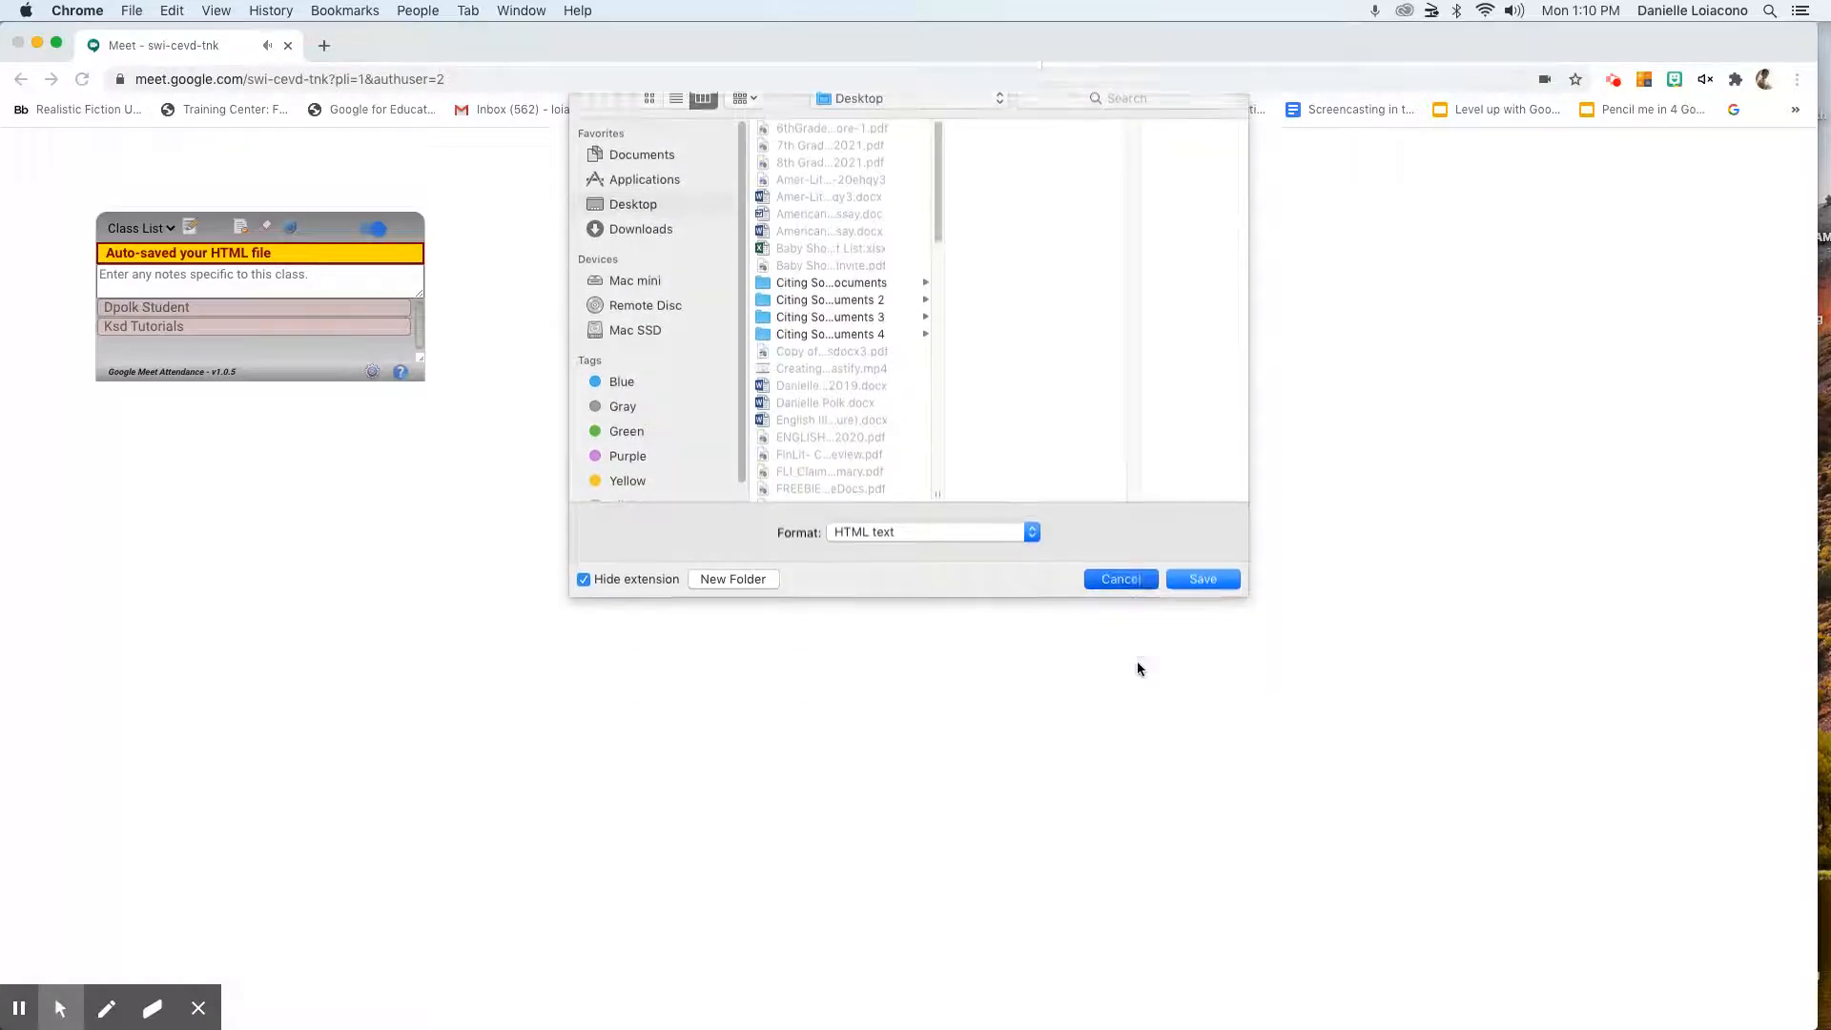
left_click(325, 45)
left_click(289, 46)
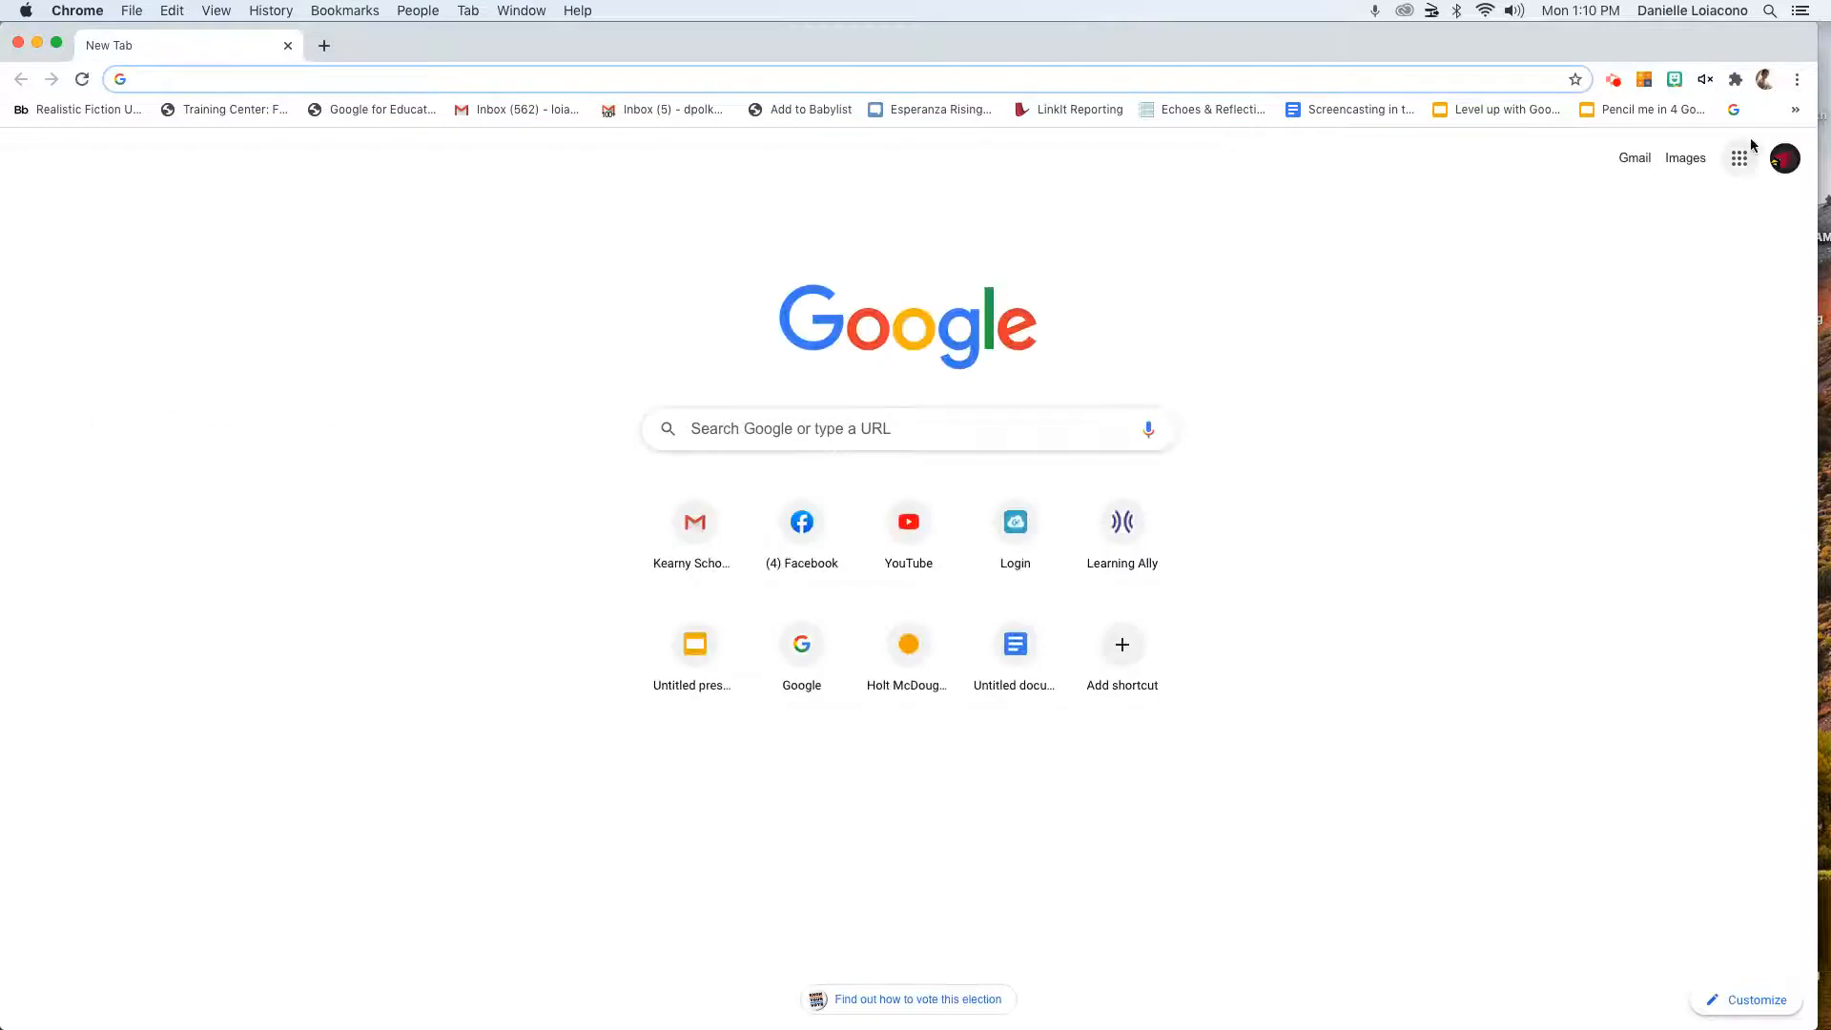
Go to Google Calendar and dismiss the desktop notifications recommendation
left_click(1742, 158)
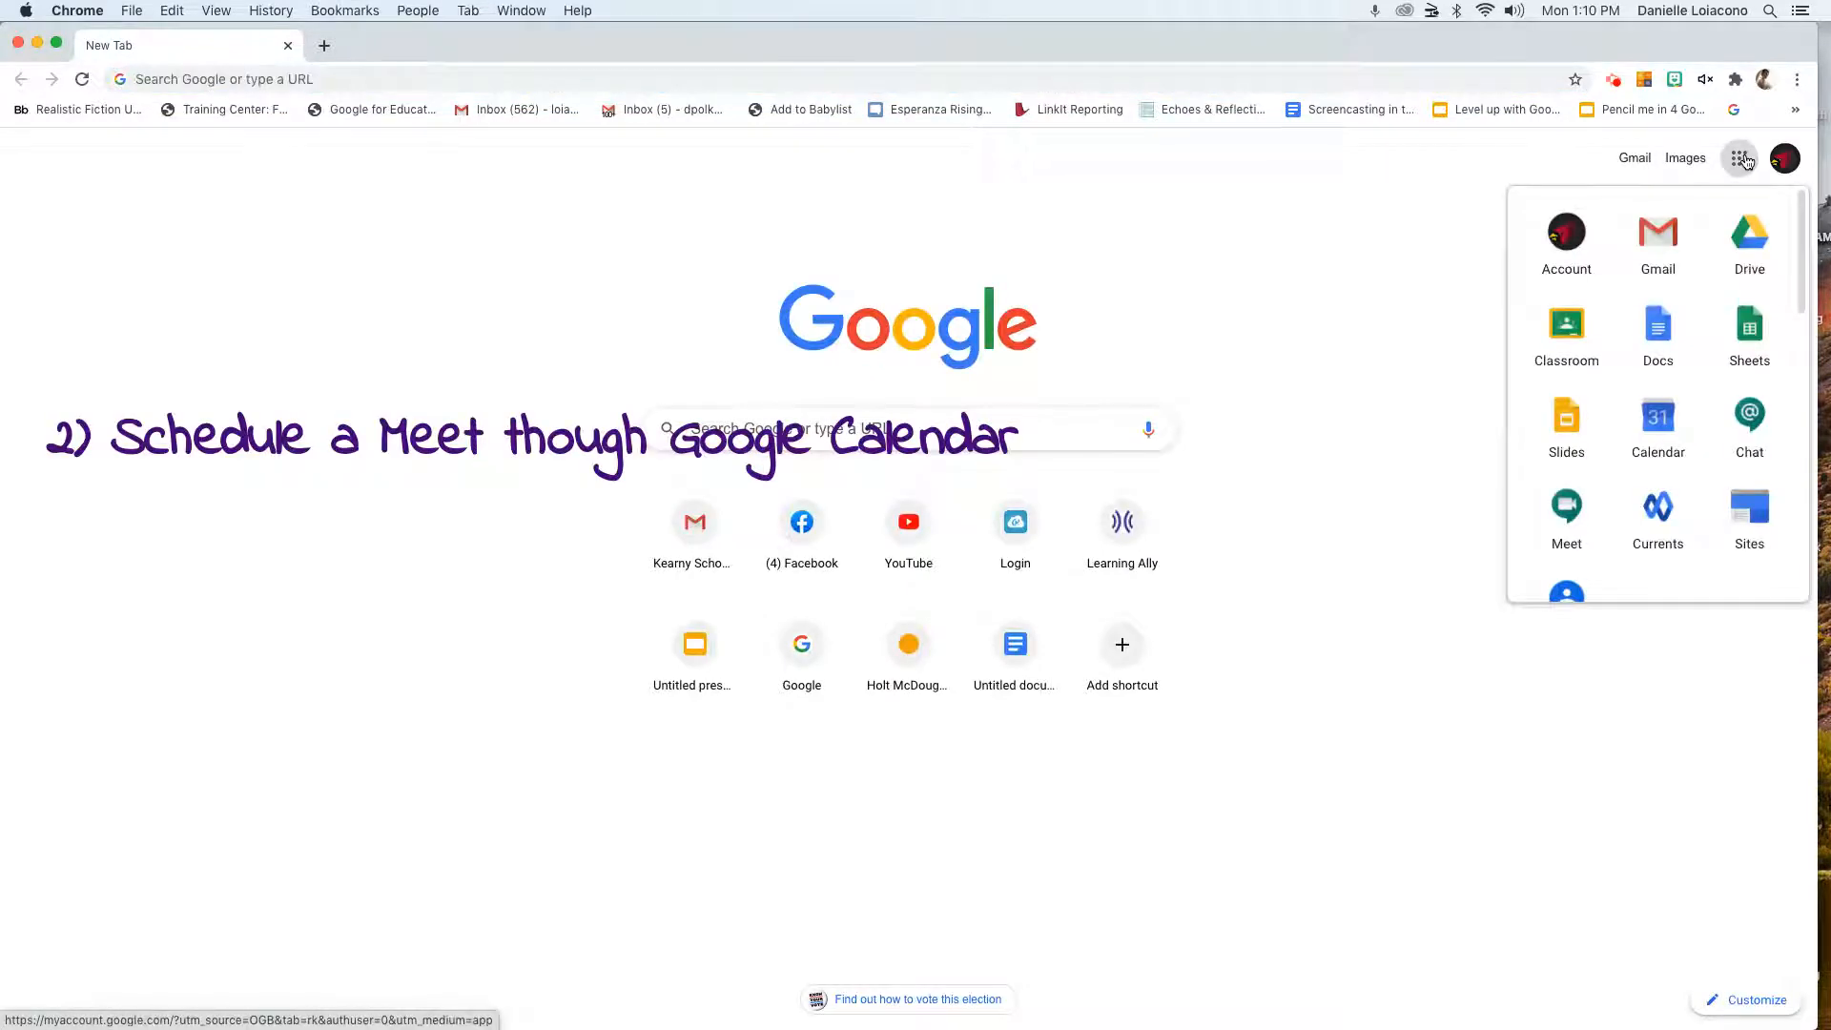
left_click(1657, 440)
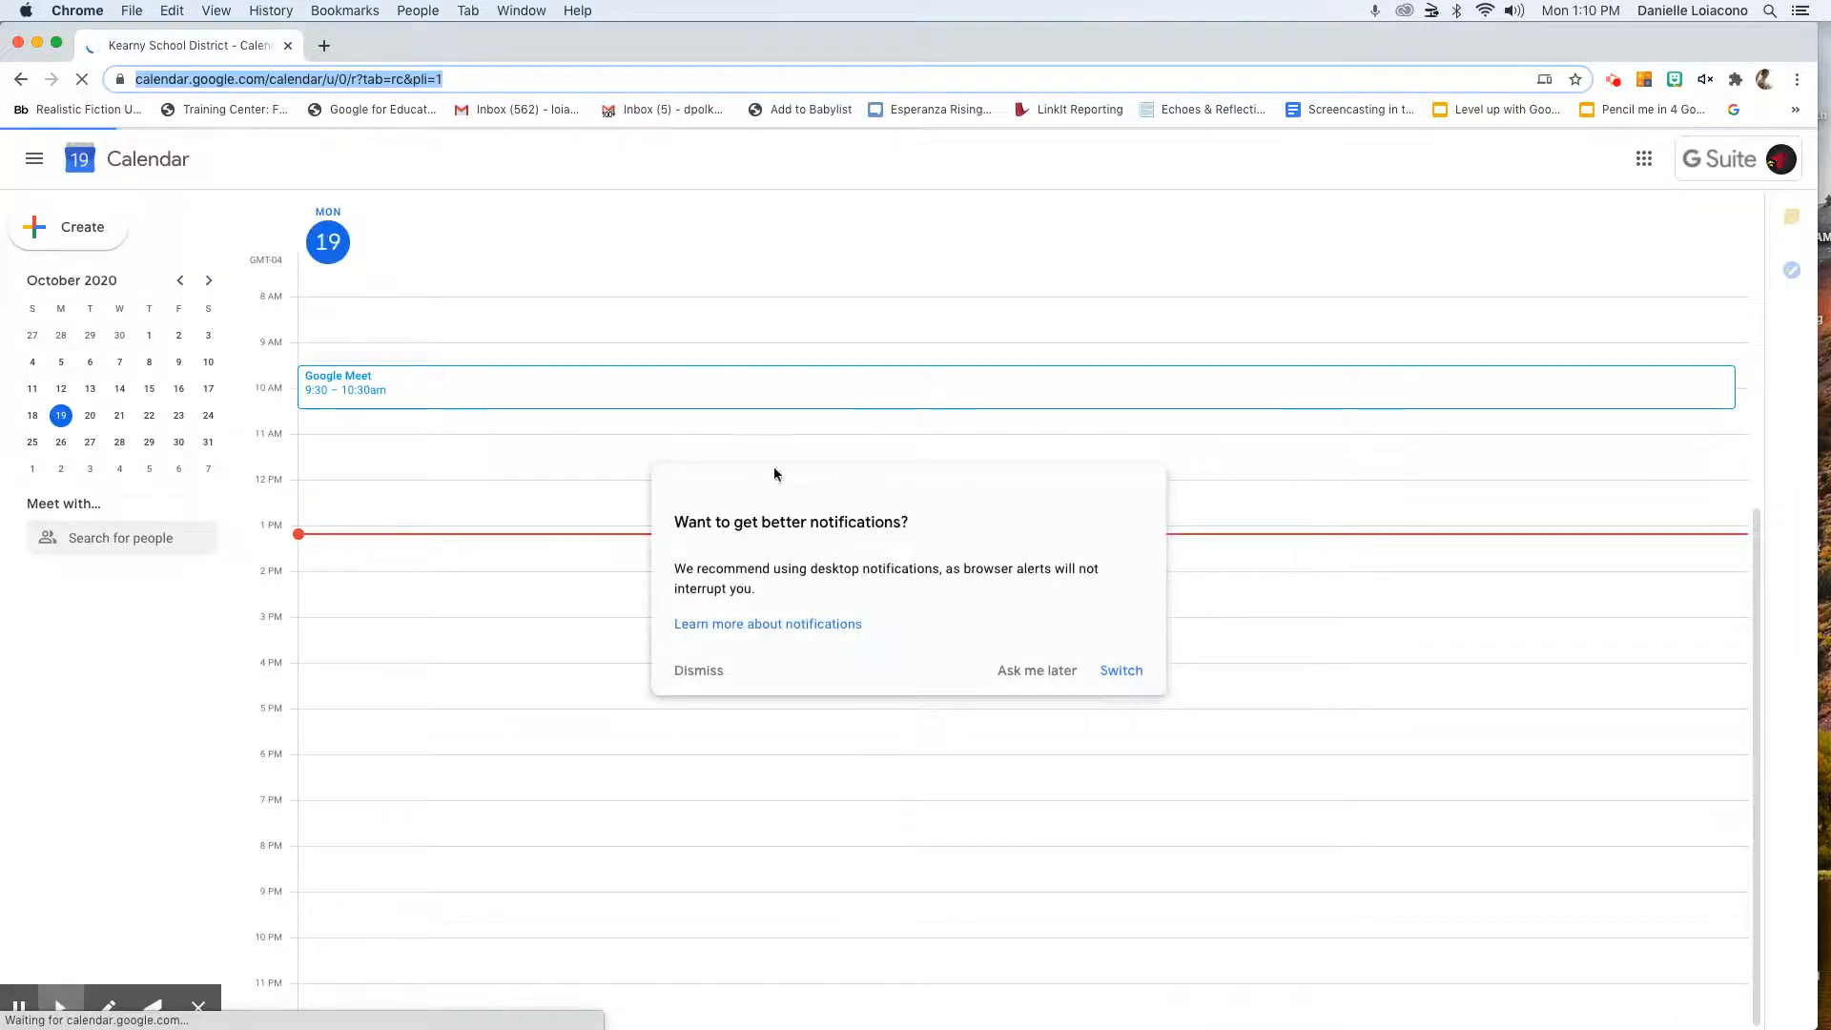
left_click(695, 671)
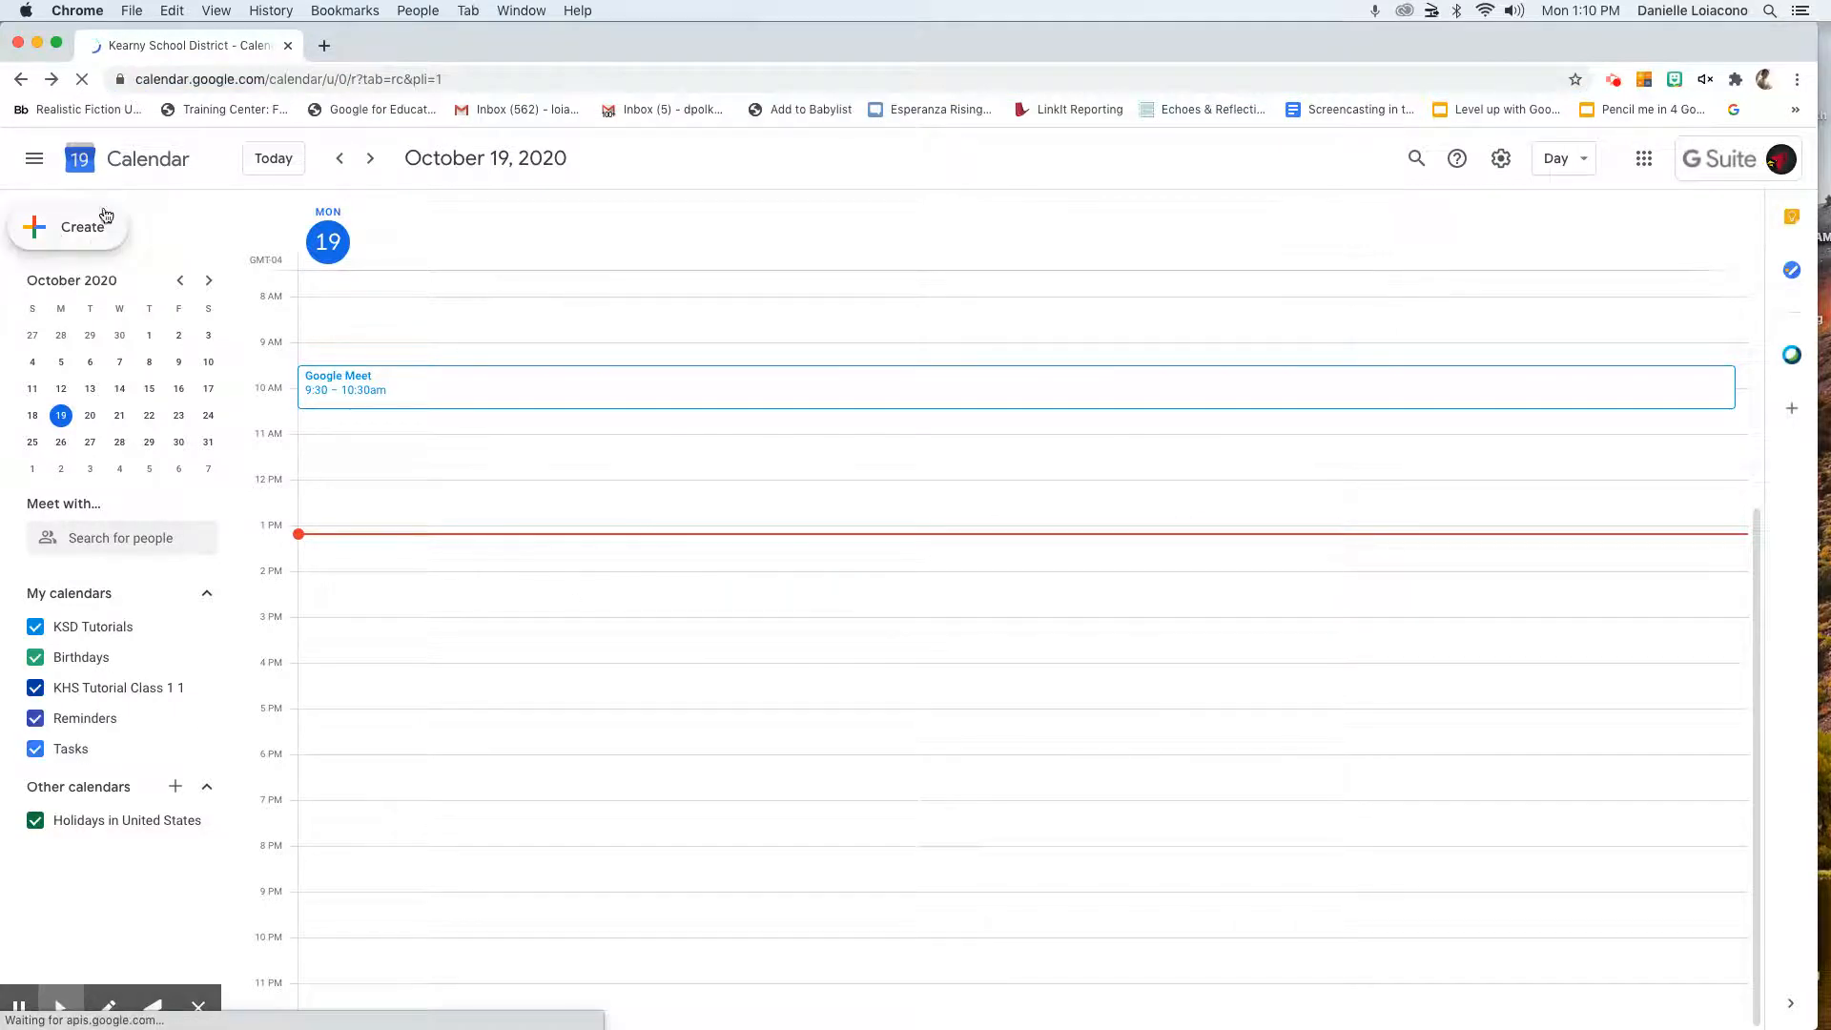
Create a calendar event titled "Math Meeting for Algebra Teachers" with Google Meet video conferencing
left_click(52, 231)
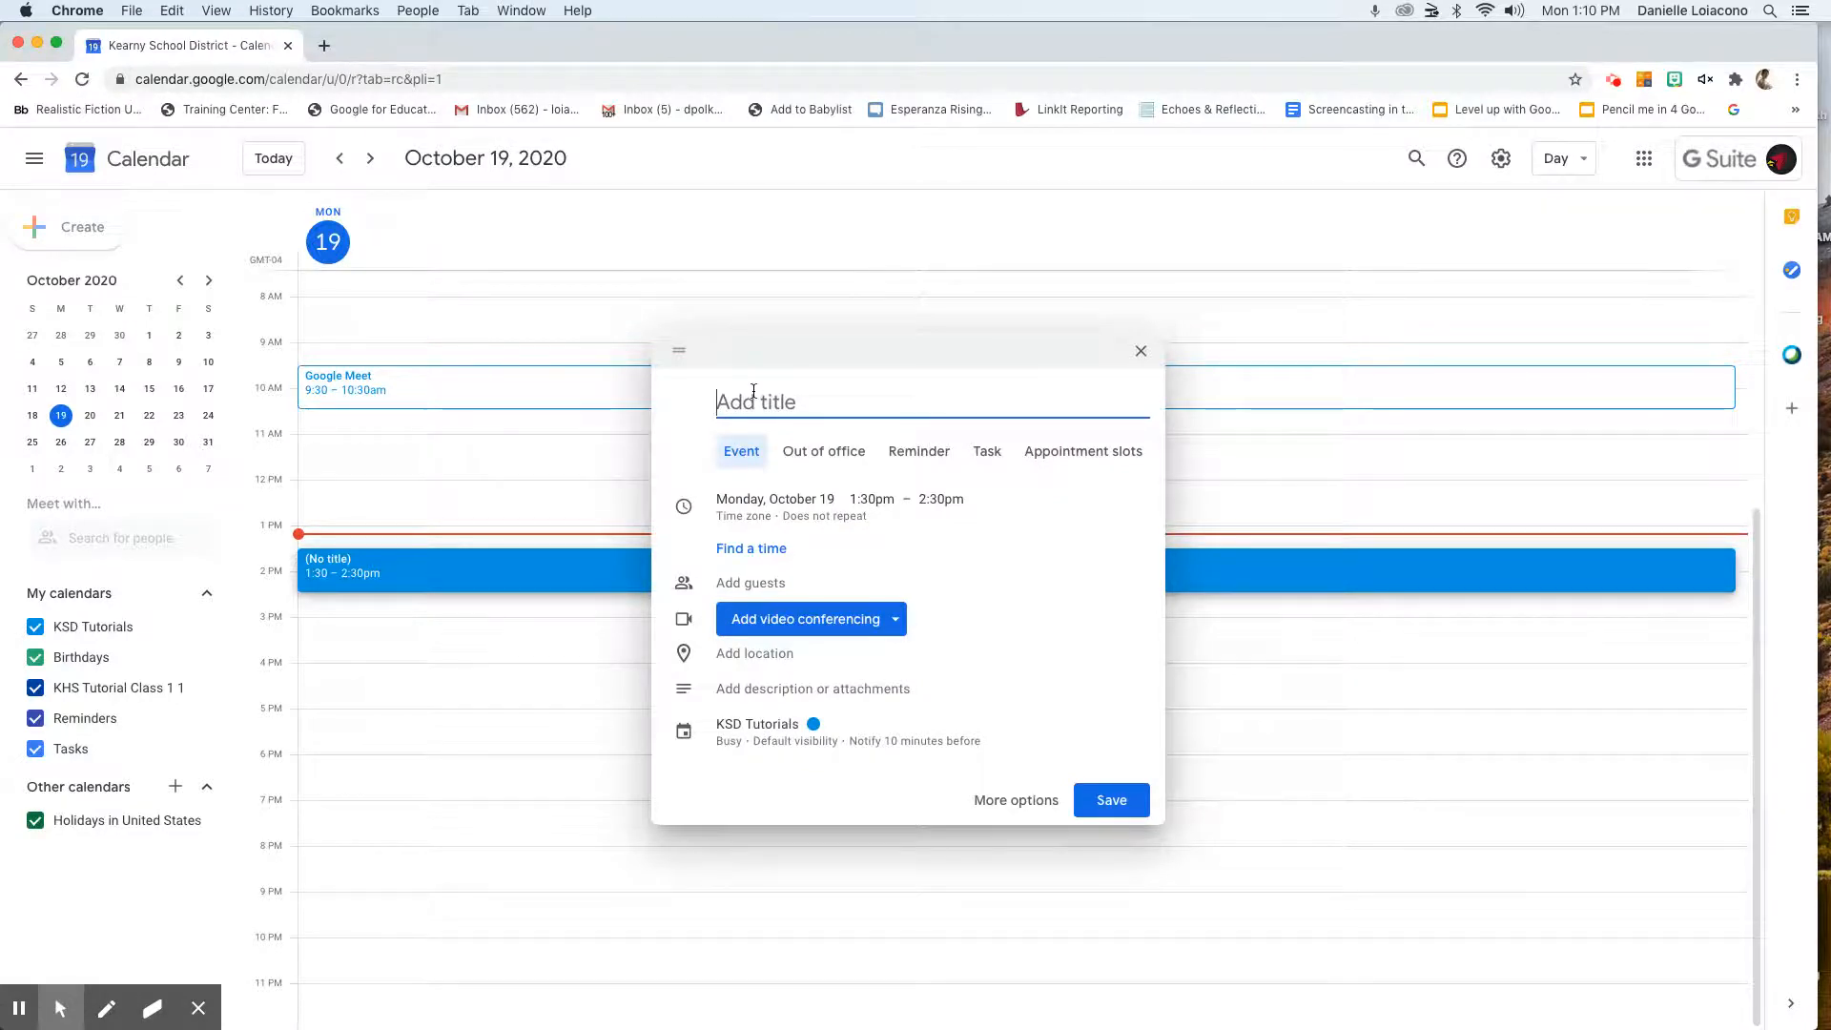
type("Math Meeting for Alegebr")
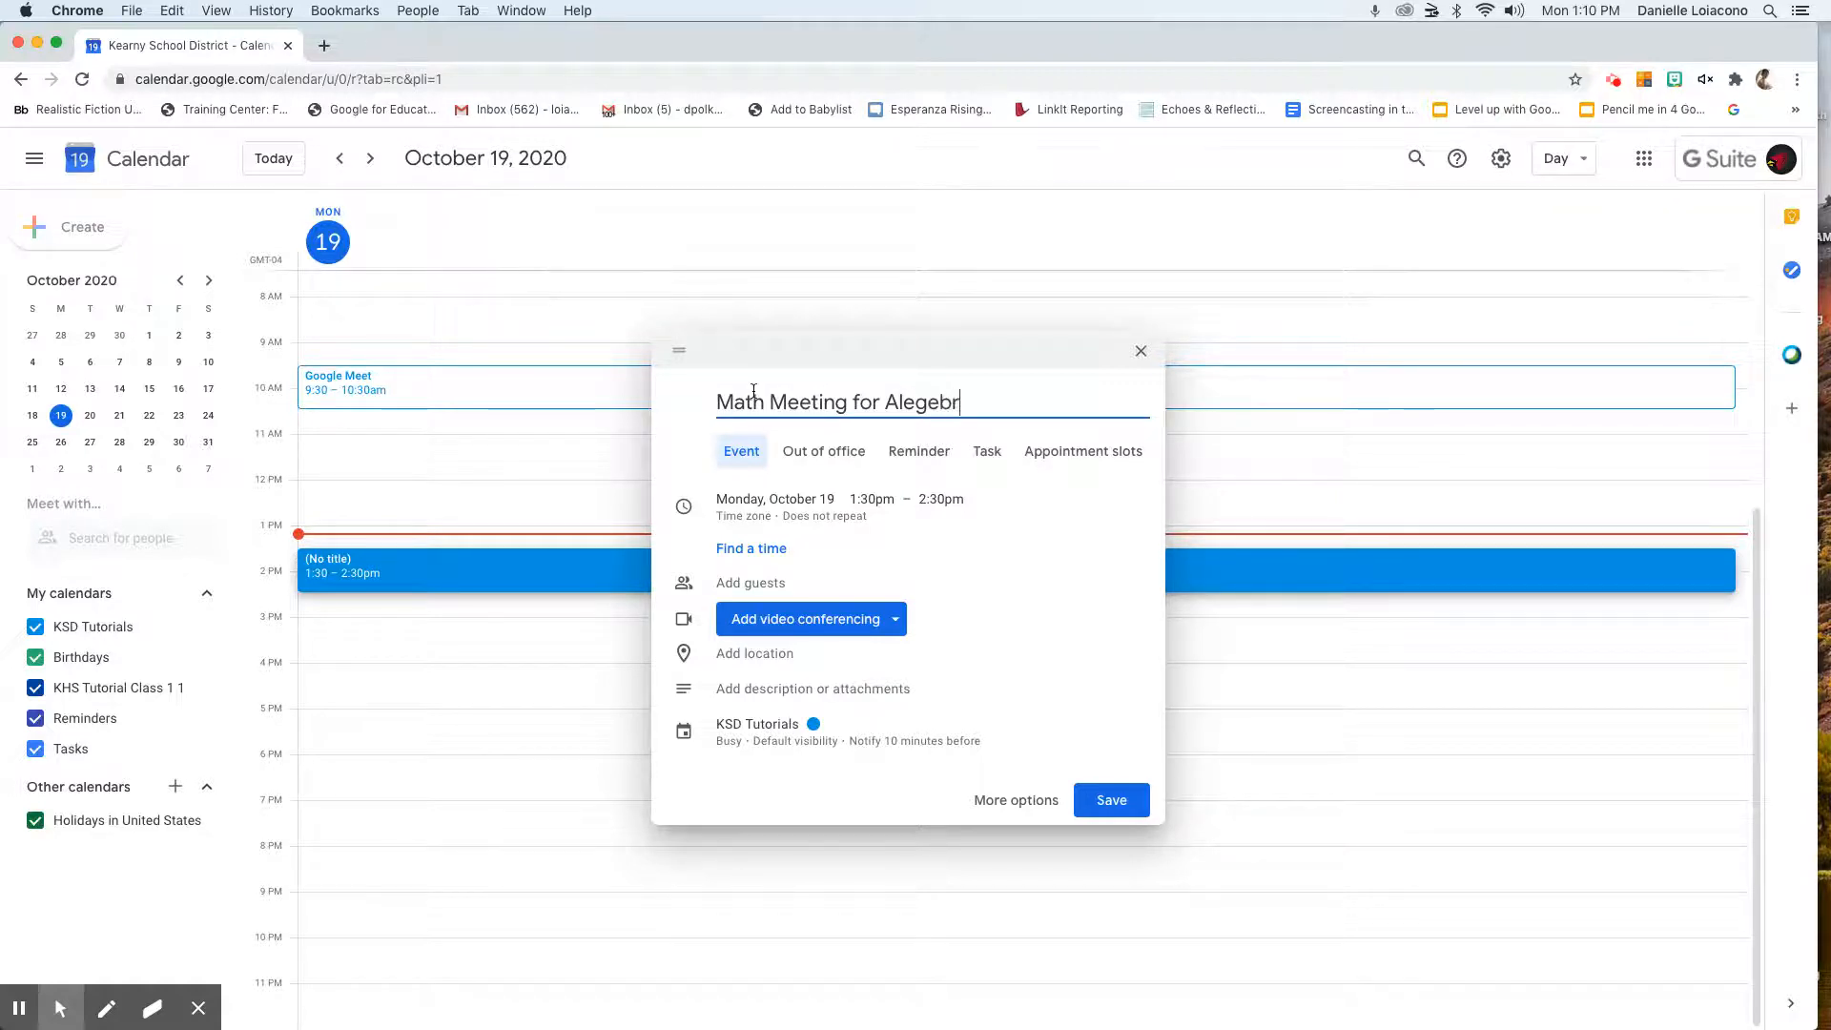
key("BackSpace")
key("BackSpace")
key("BackSpace")
key("BackSpace")
key("BackSpace")
type("gebra Teachers")
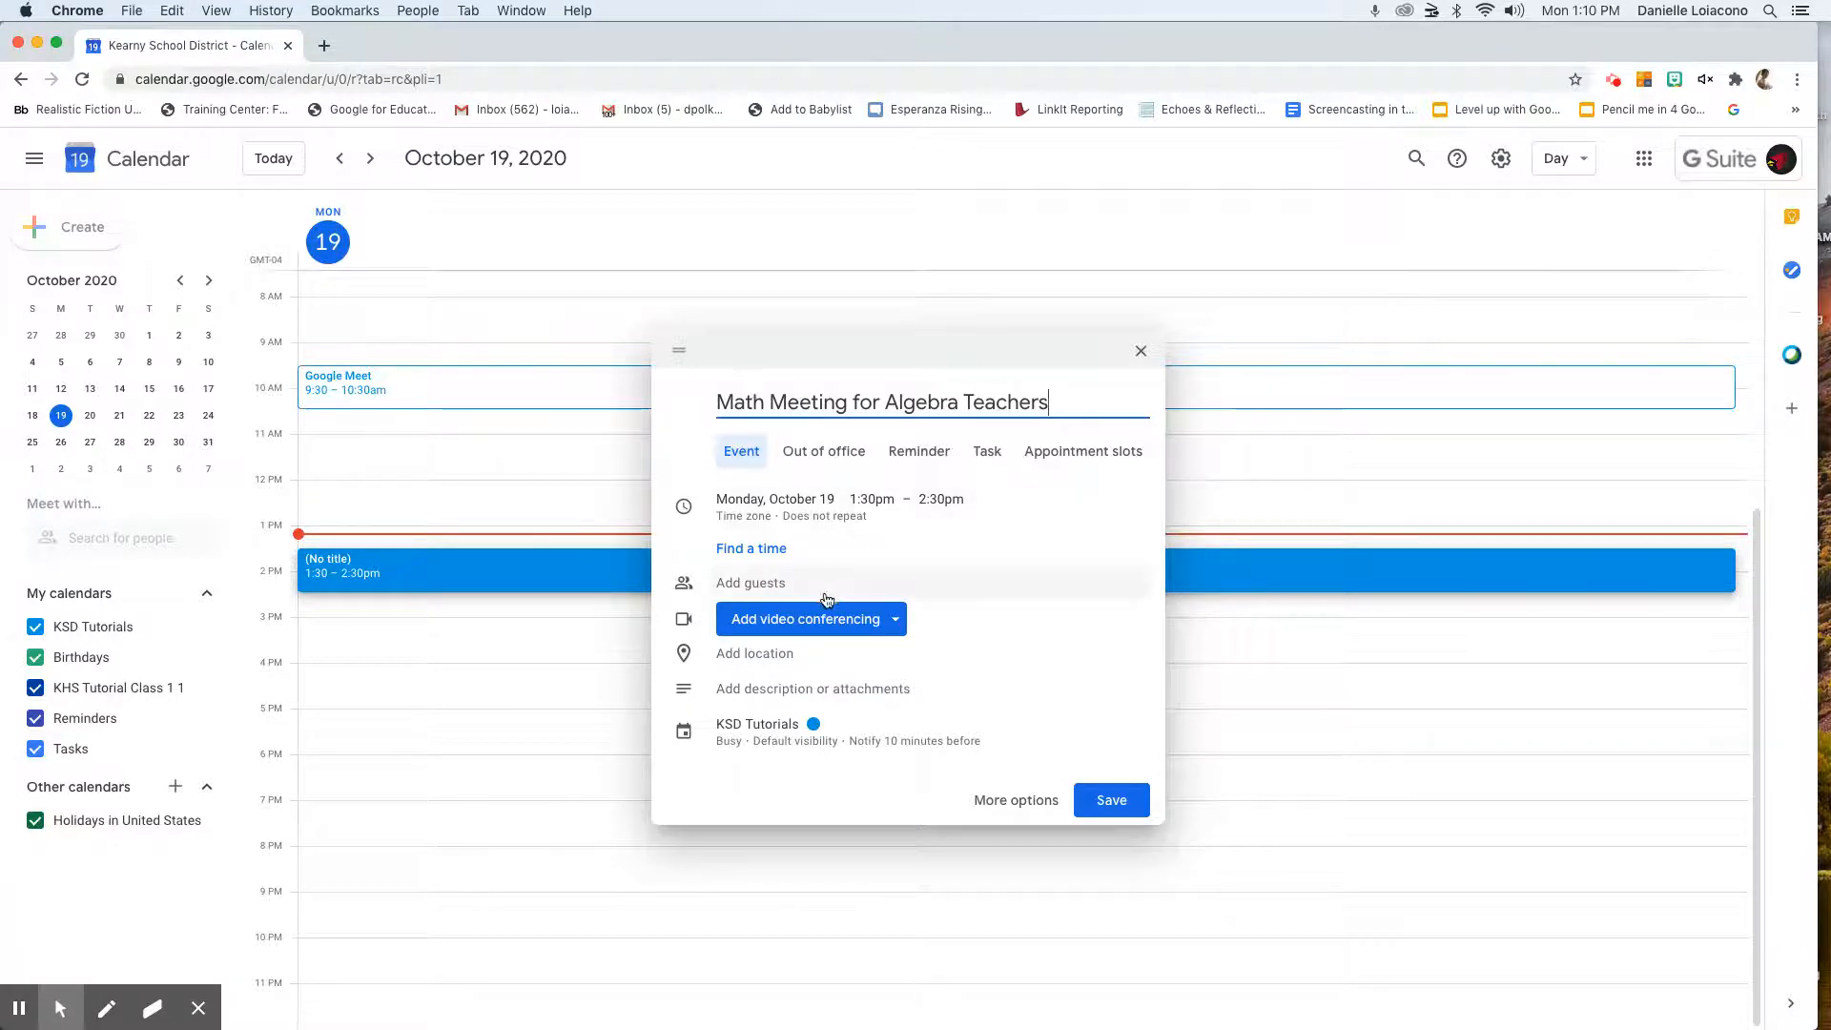
left_click(892, 620)
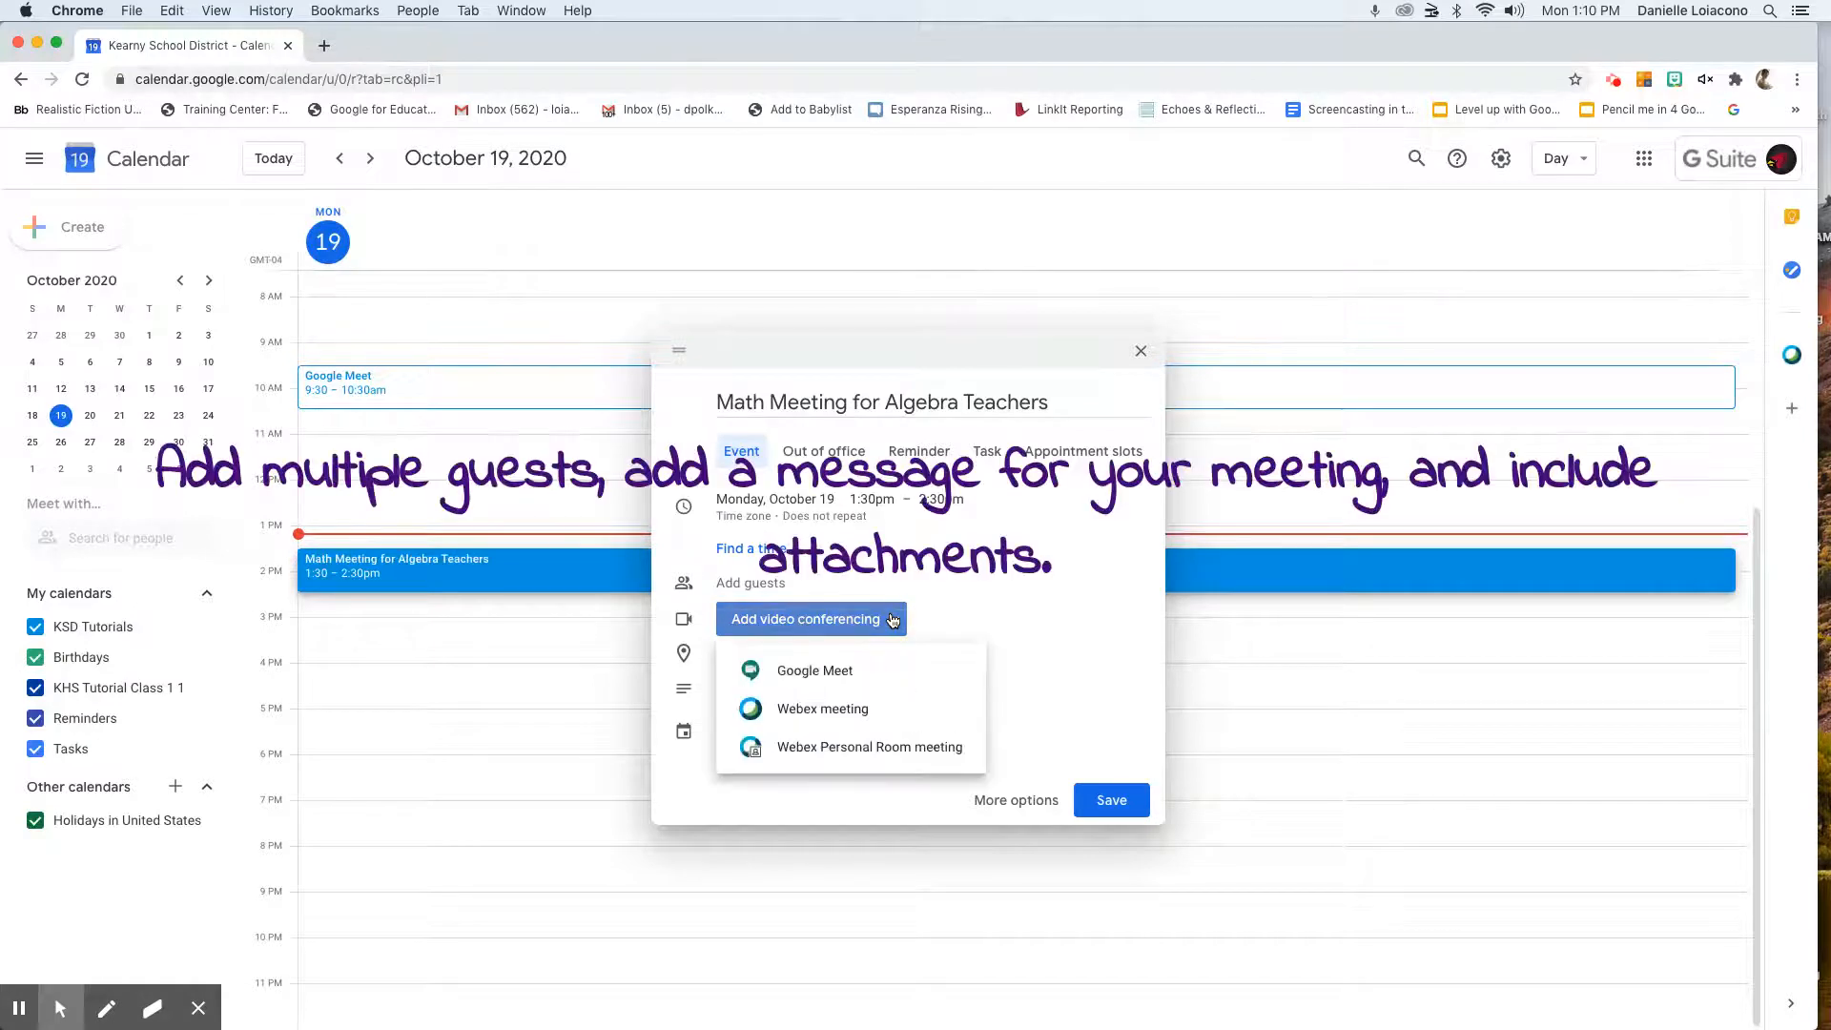
left_click(836, 680)
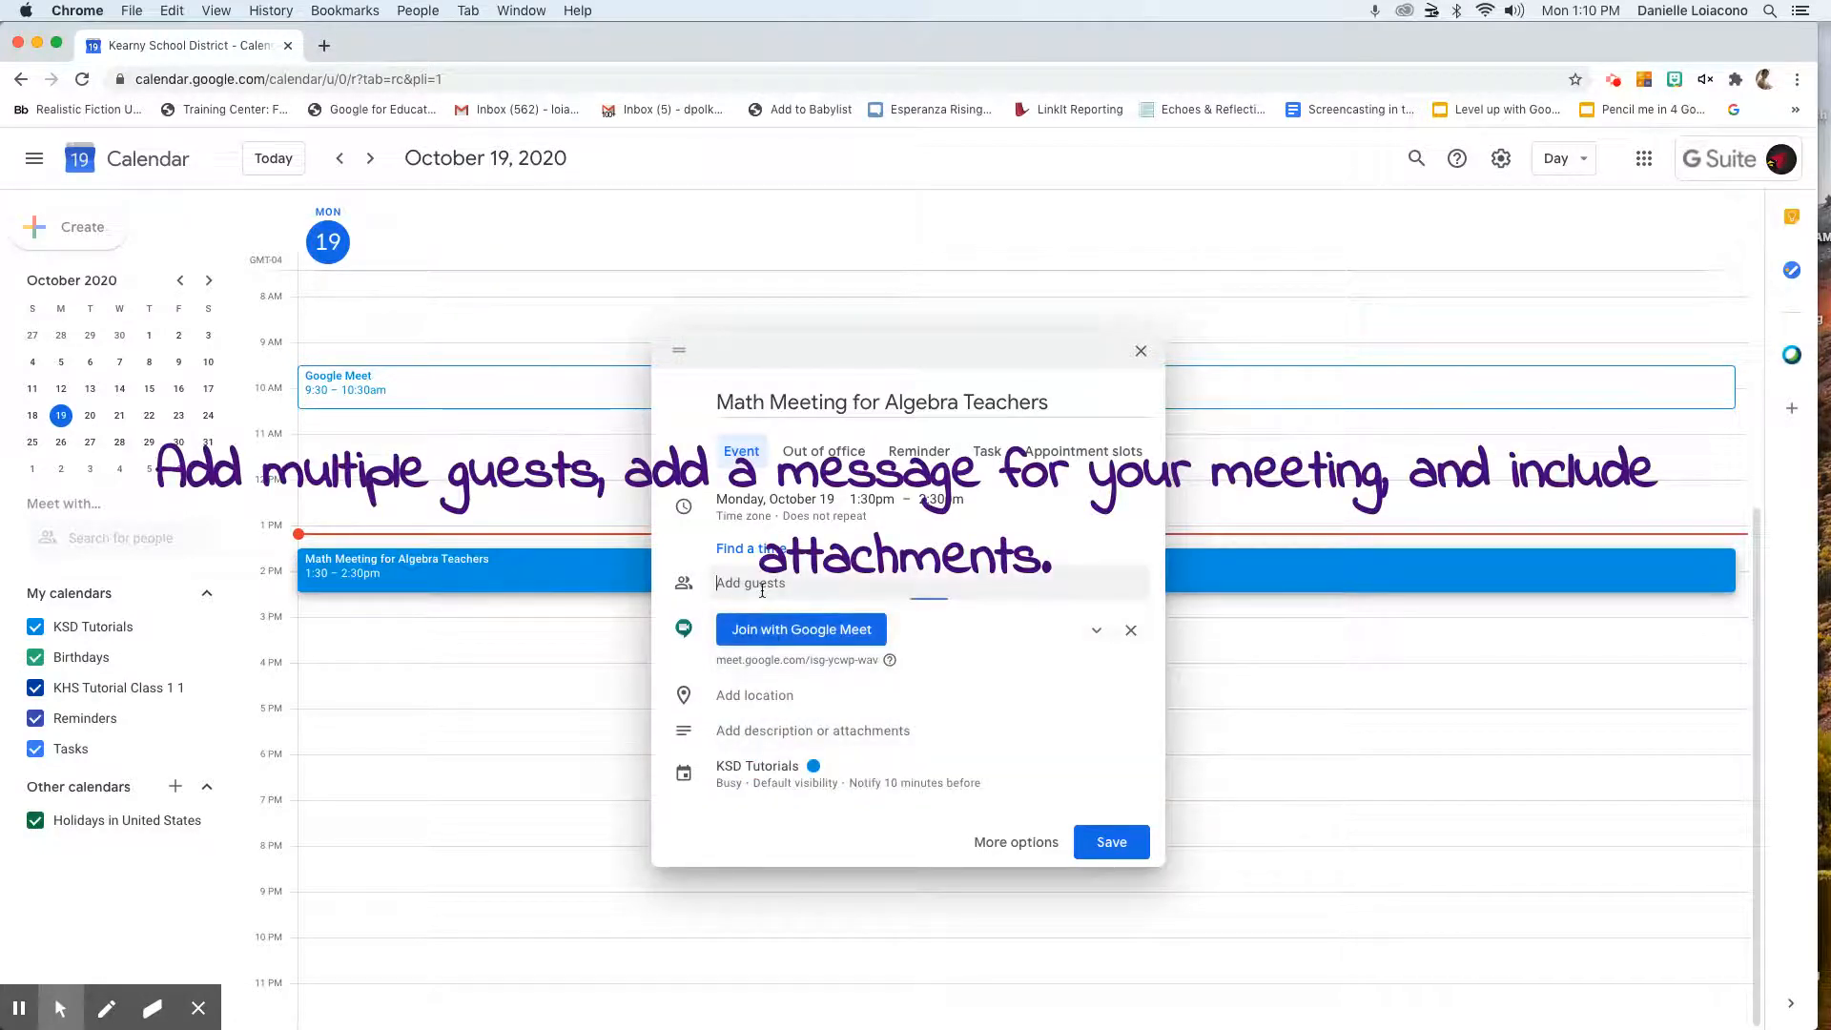
Add a staff member from the directory suggestions as a guest of the event and dismiss the scheduling tip
type("dma")
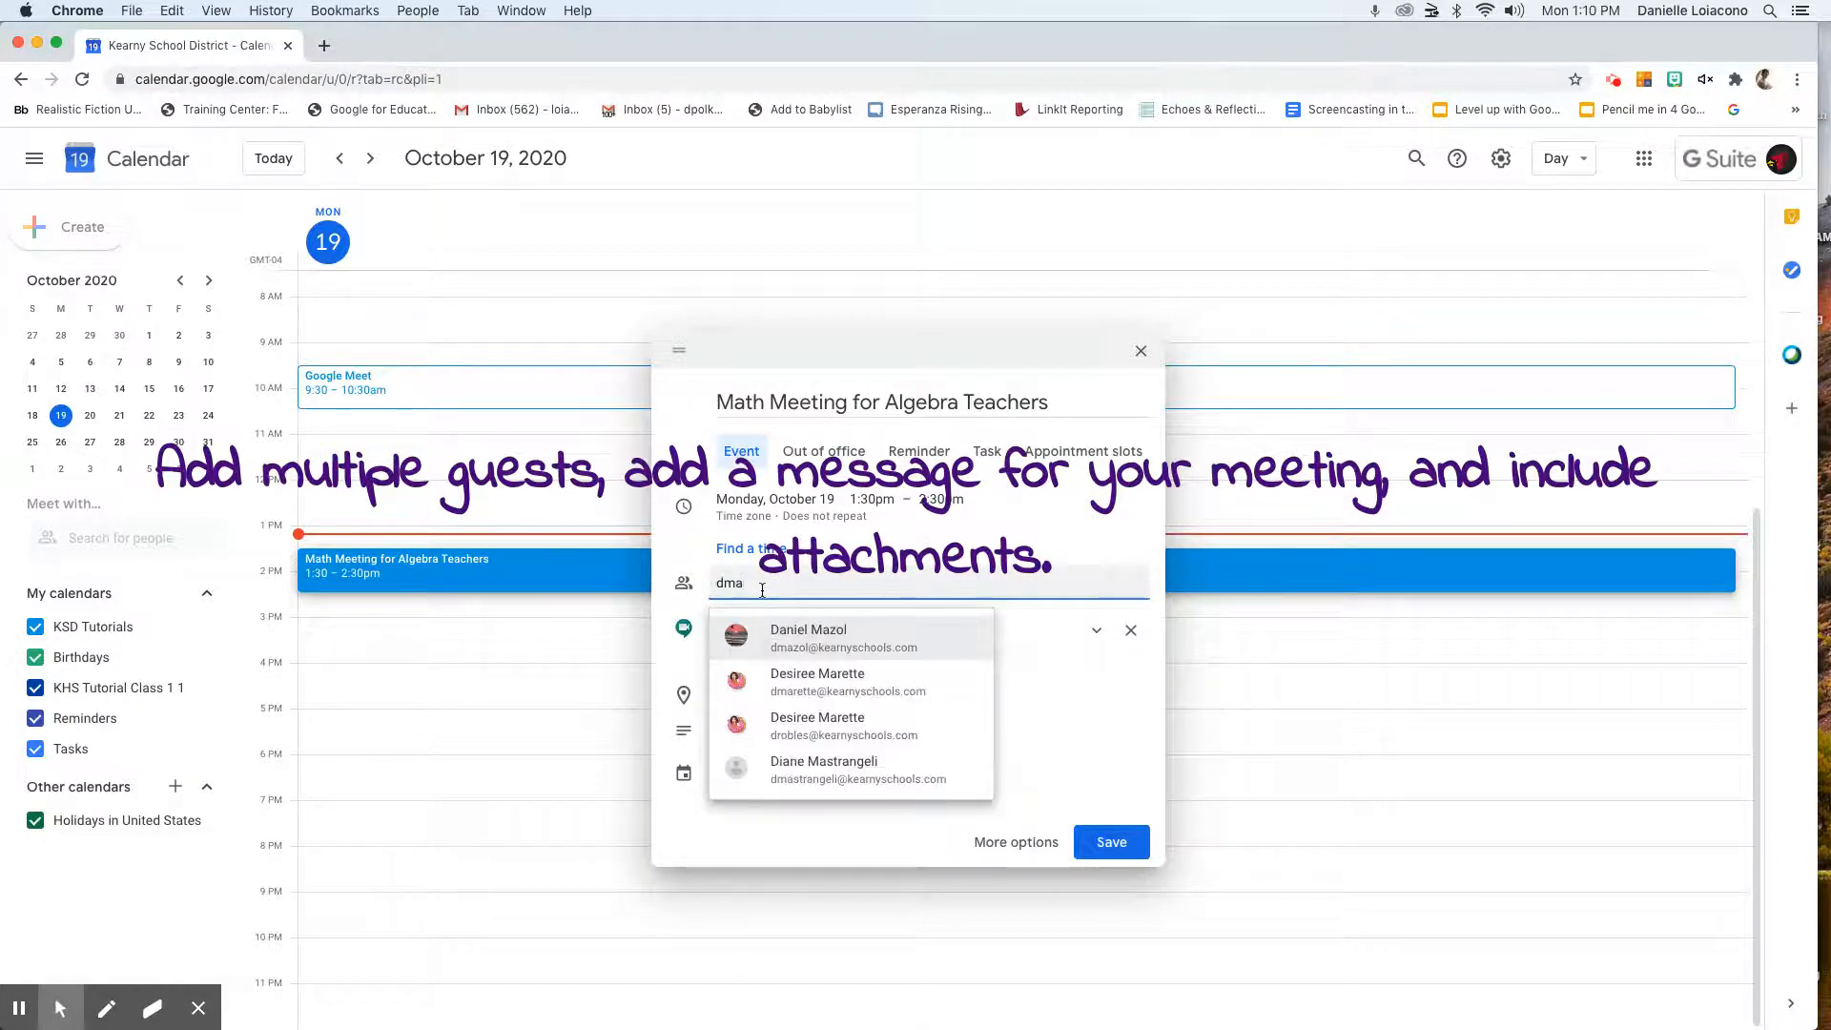
type("z")
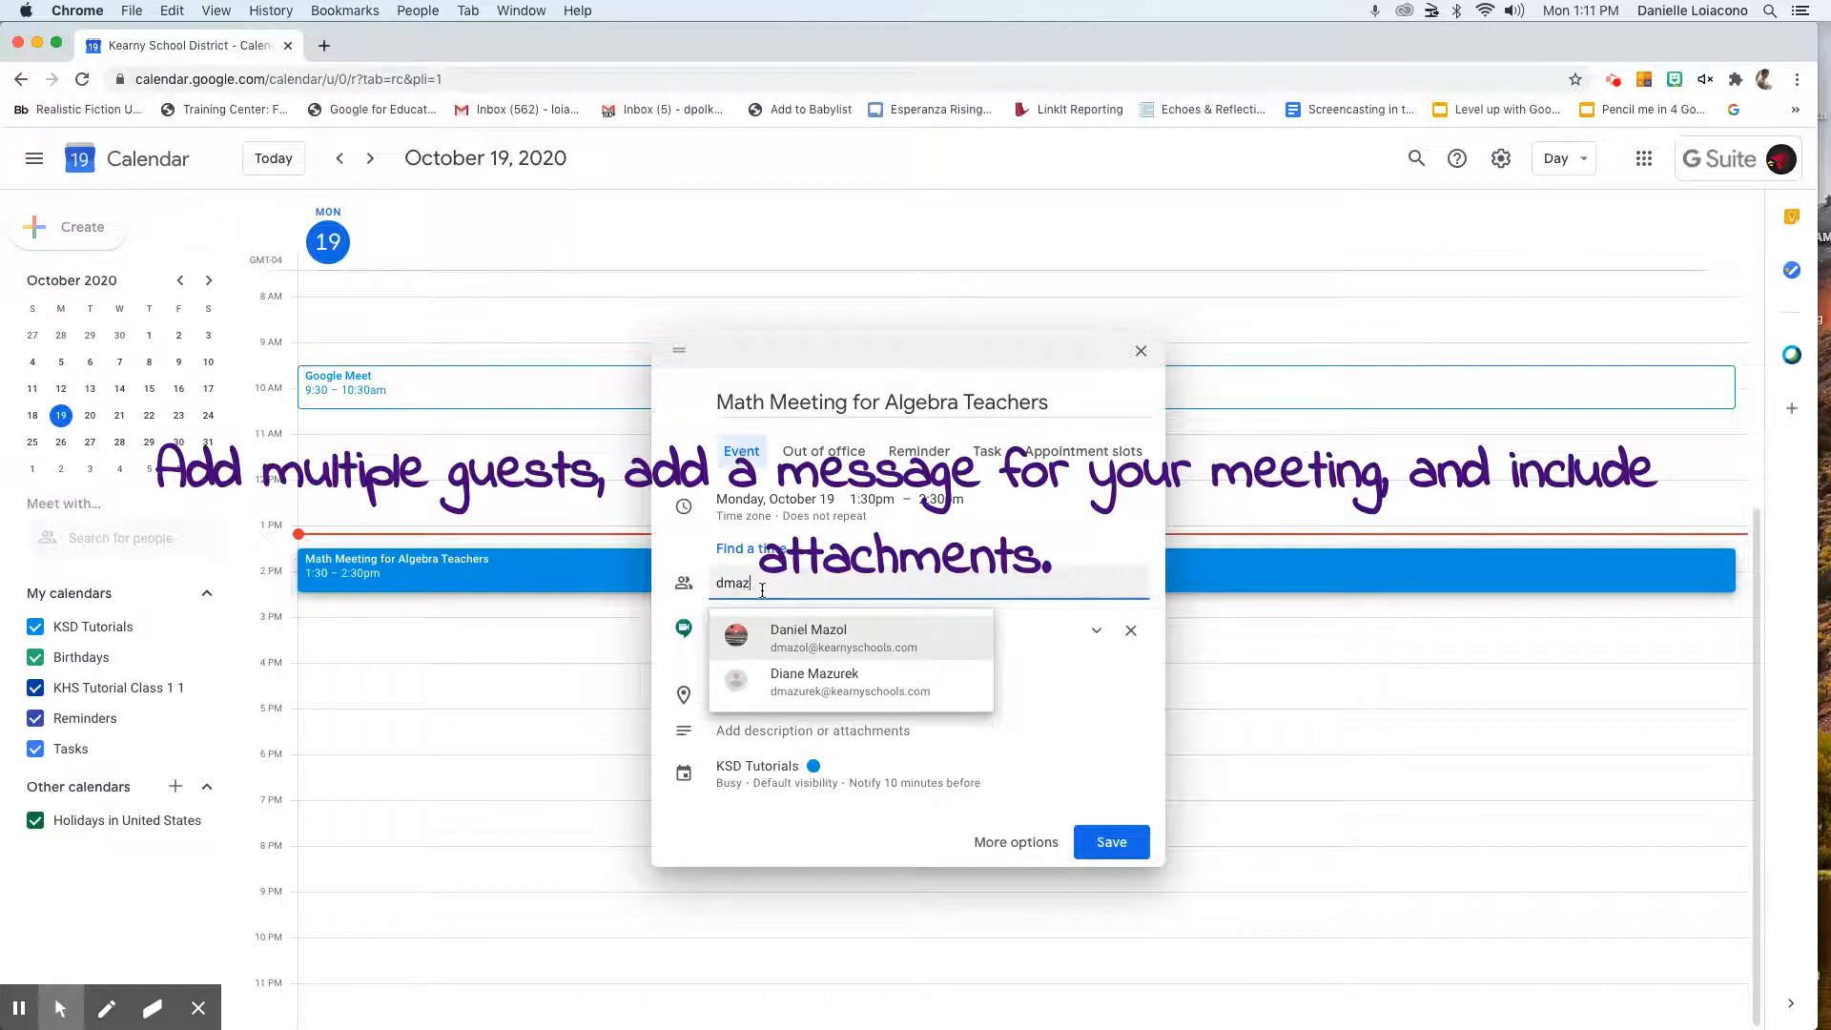
left_click(824, 678)
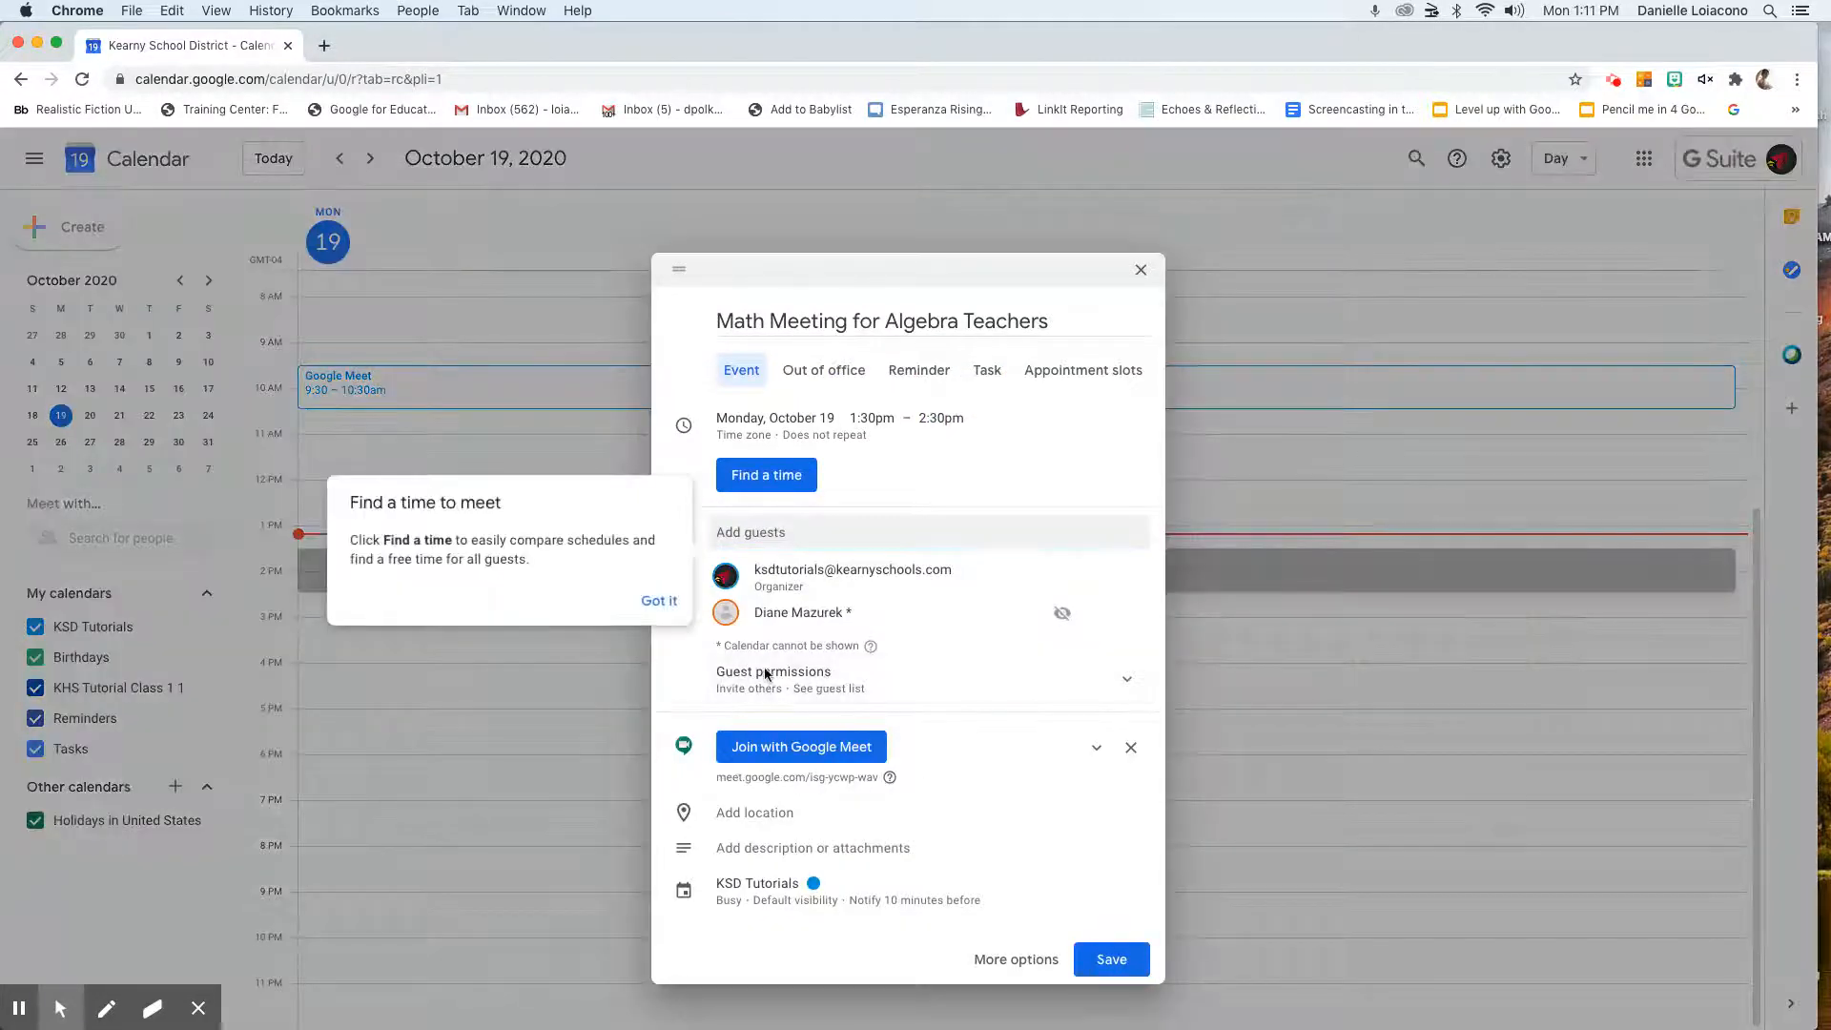
left_click(659, 600)
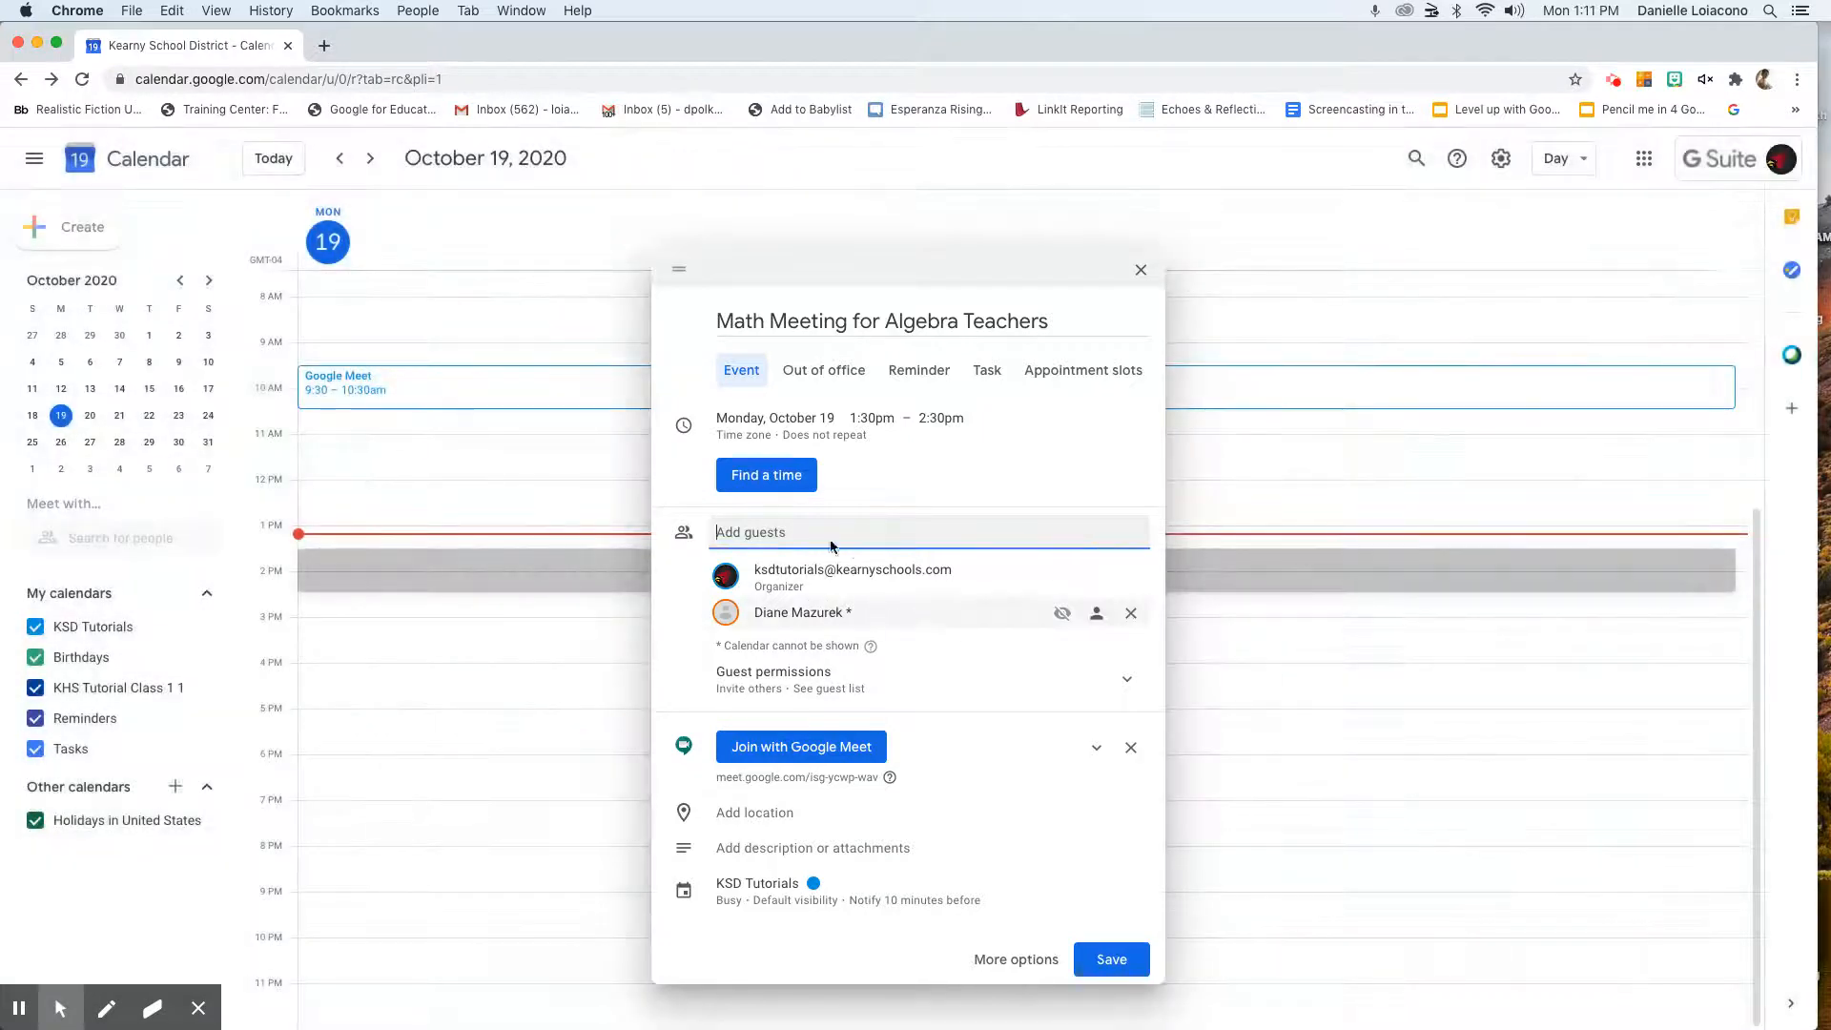
Keep the event on Monday, October 19 and set its start time to 2:00pm
left_click(785, 423)
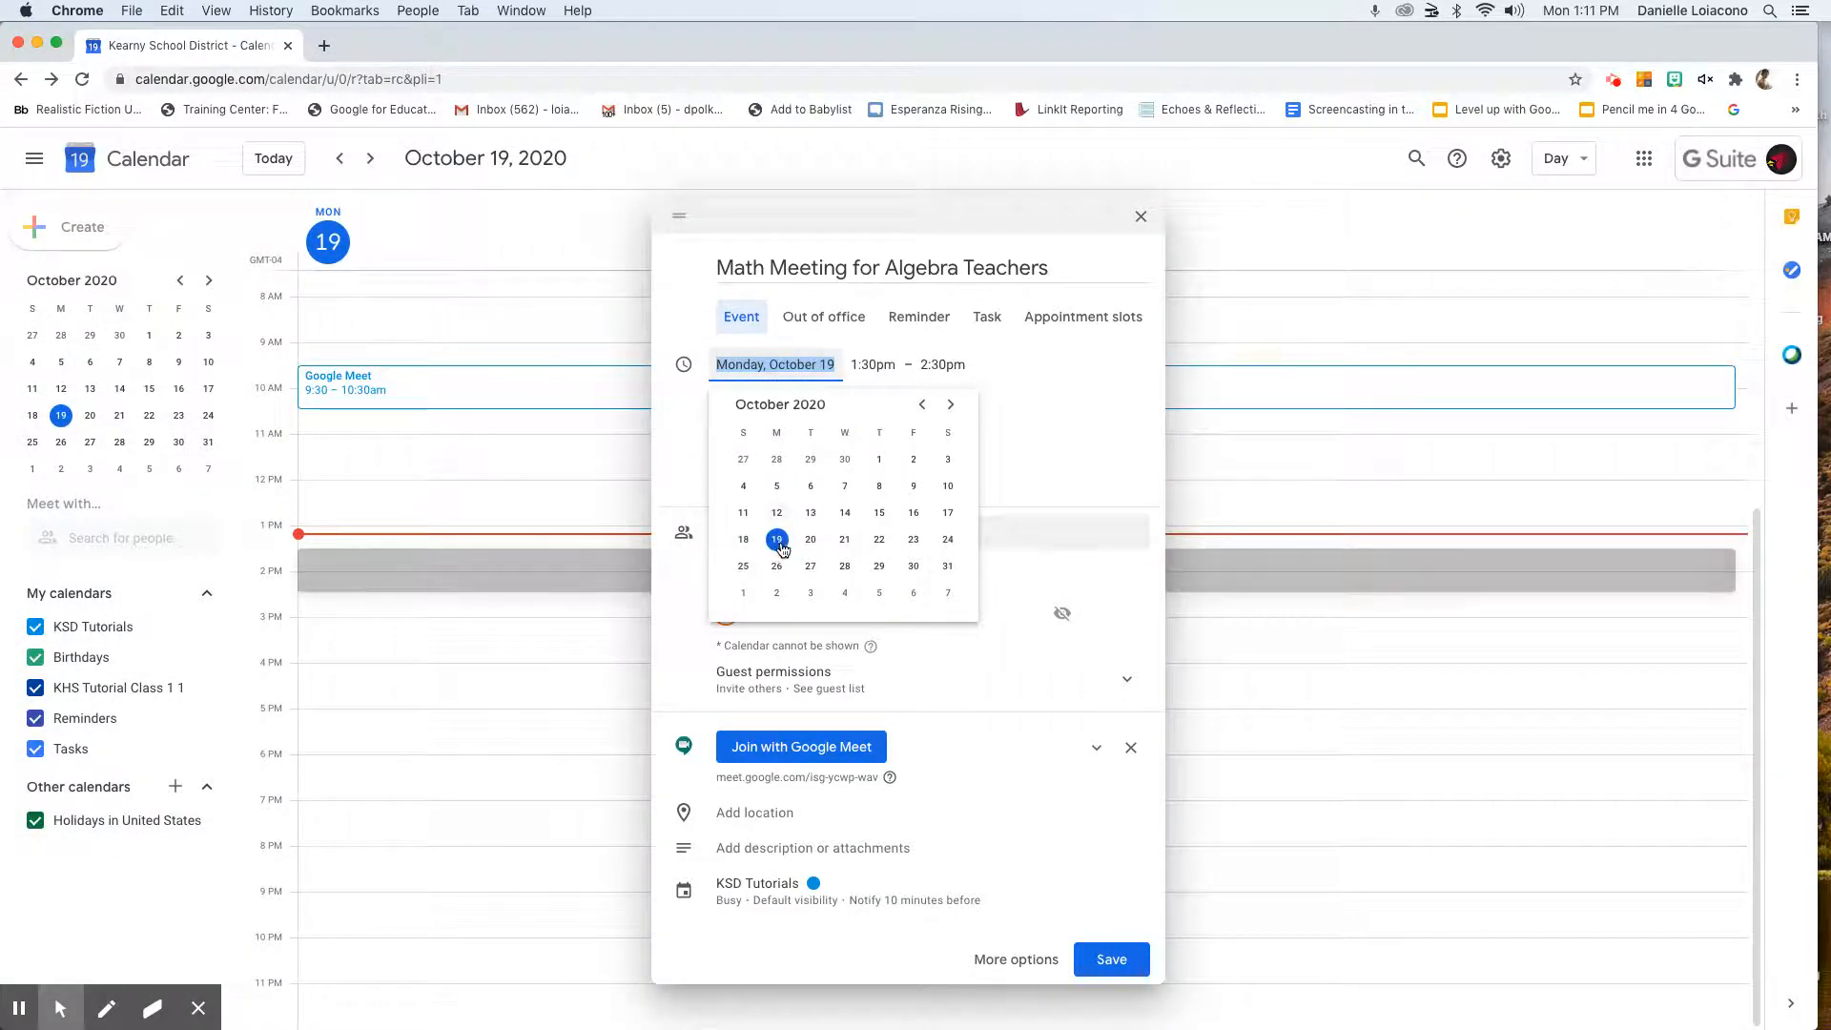
left_click(862, 368)
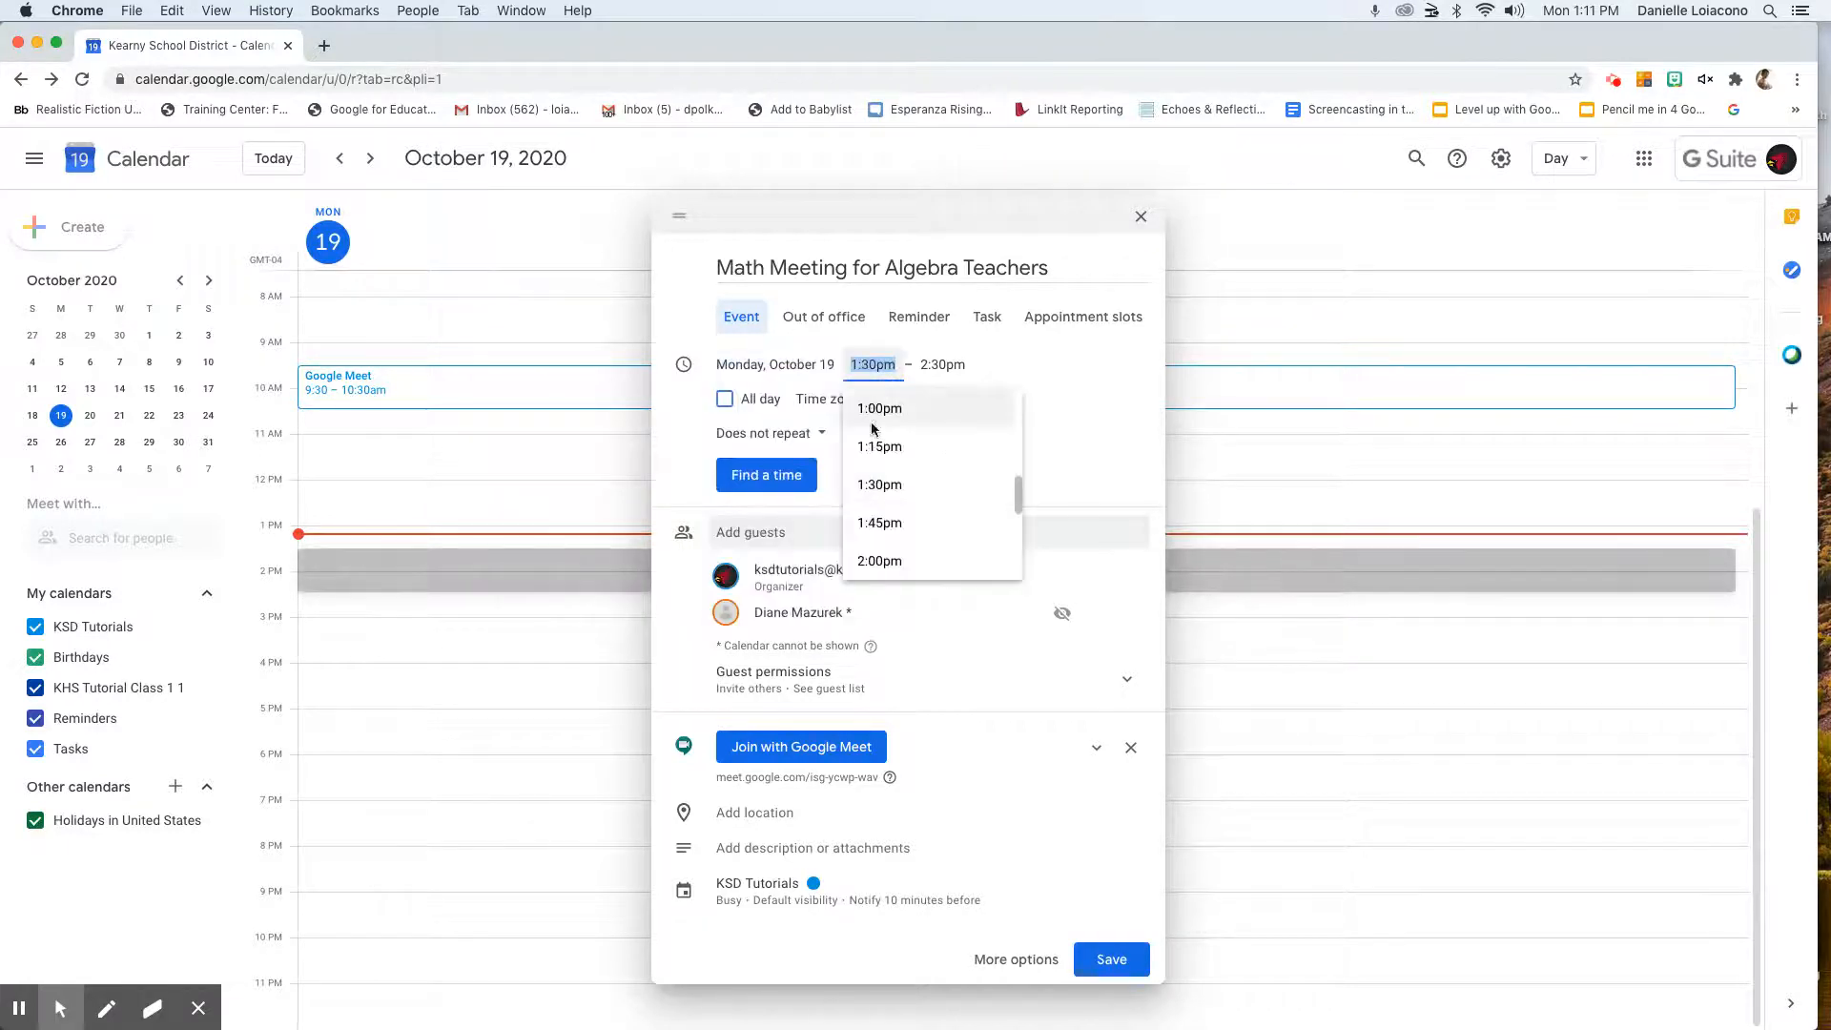
left_click(884, 569)
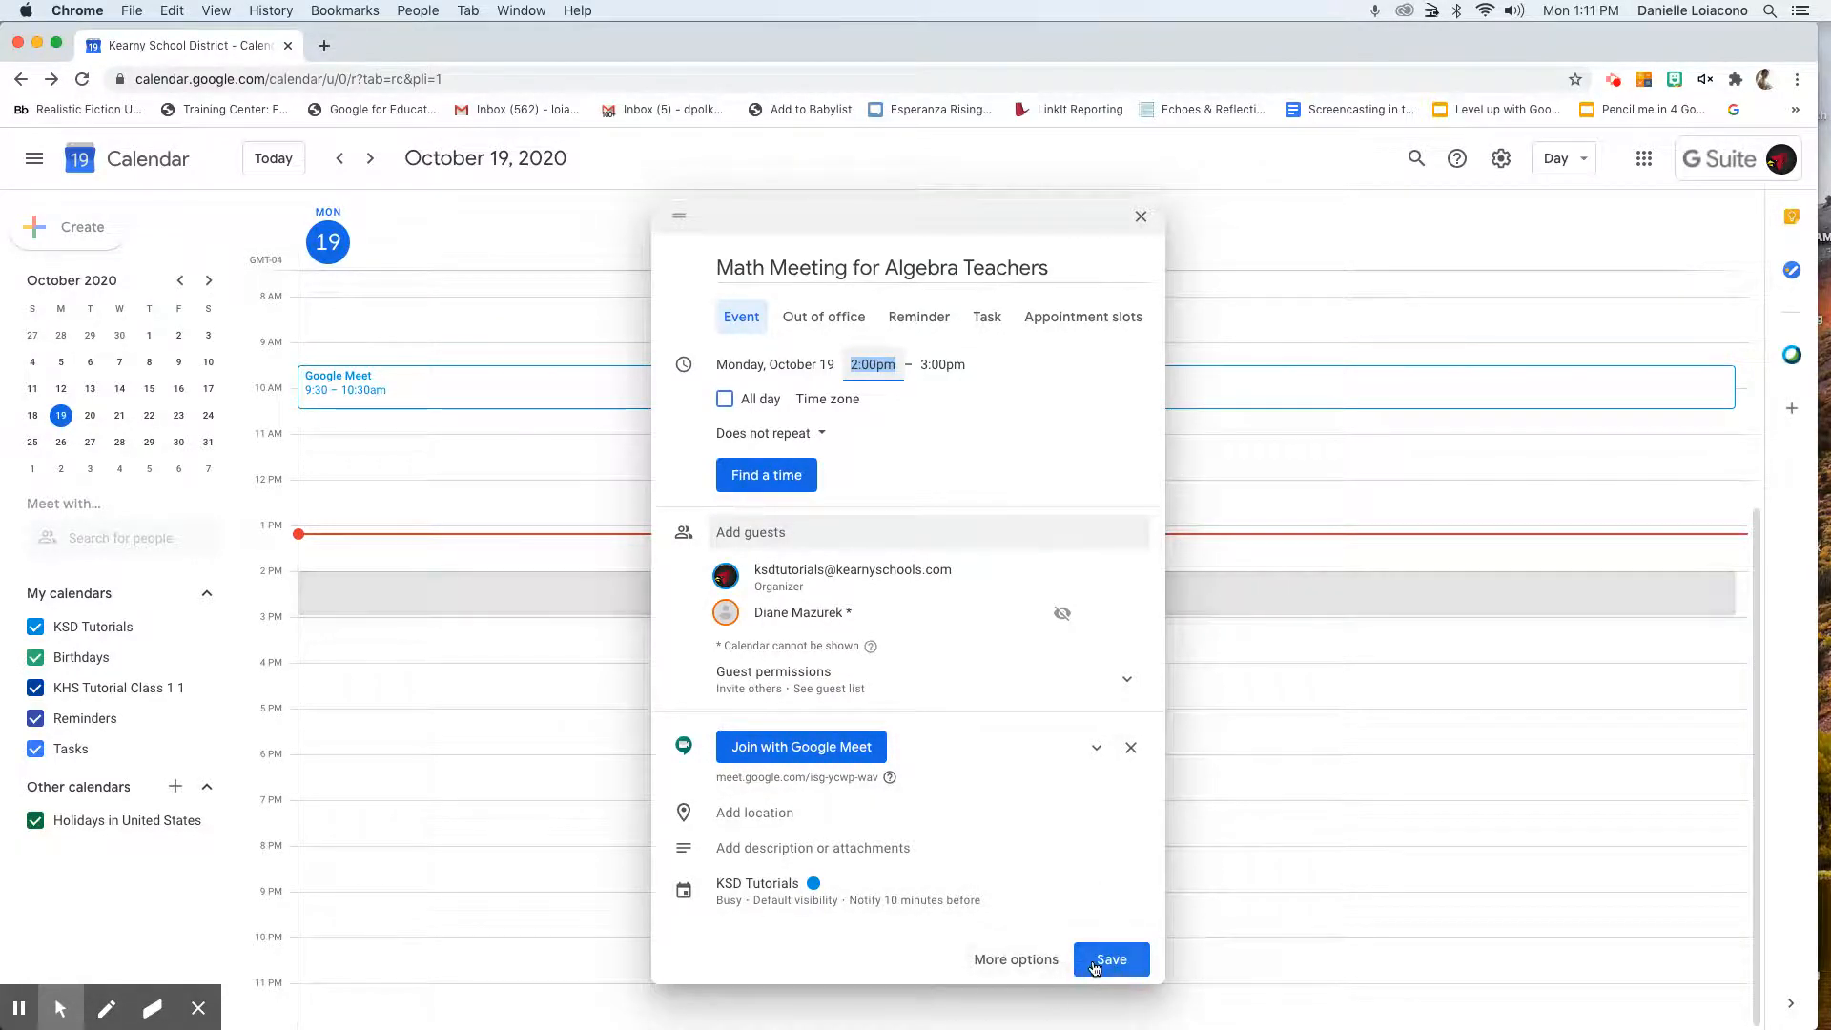
Return to editing instead of sending invitation emails, remove the added guest and save the event
left_click(1096, 960)
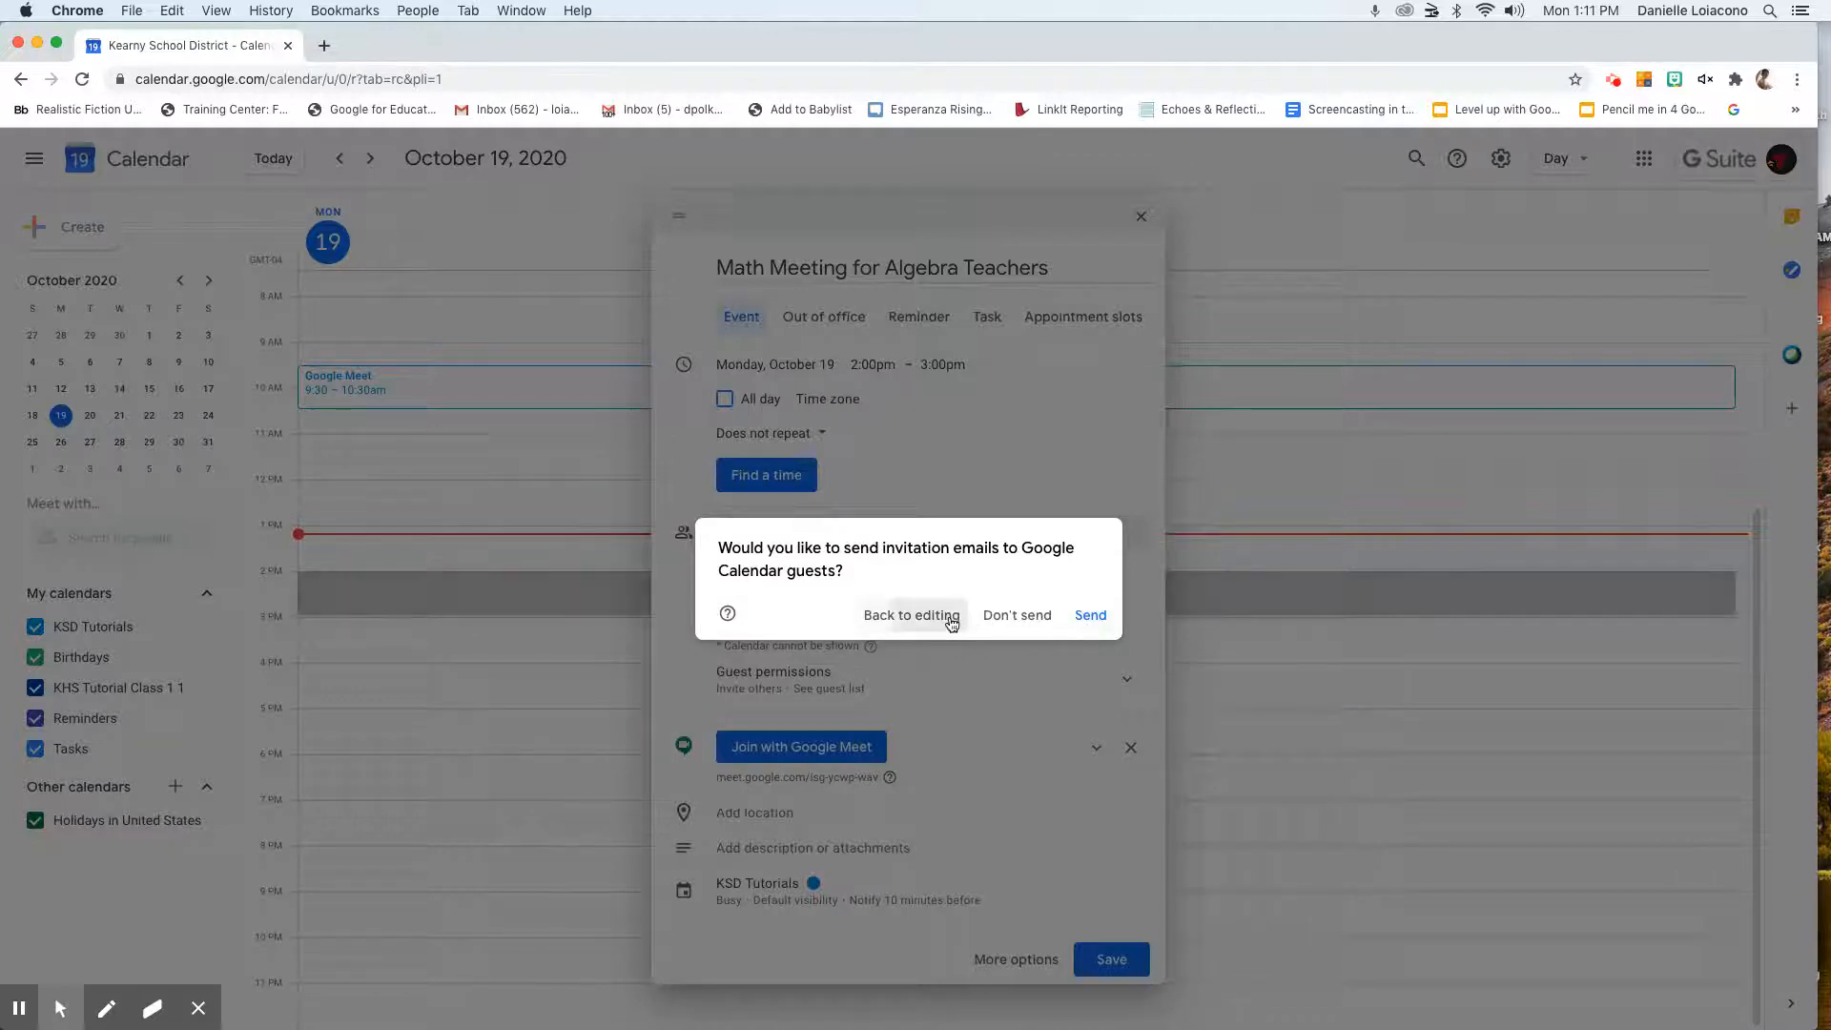
left_click(952, 621)
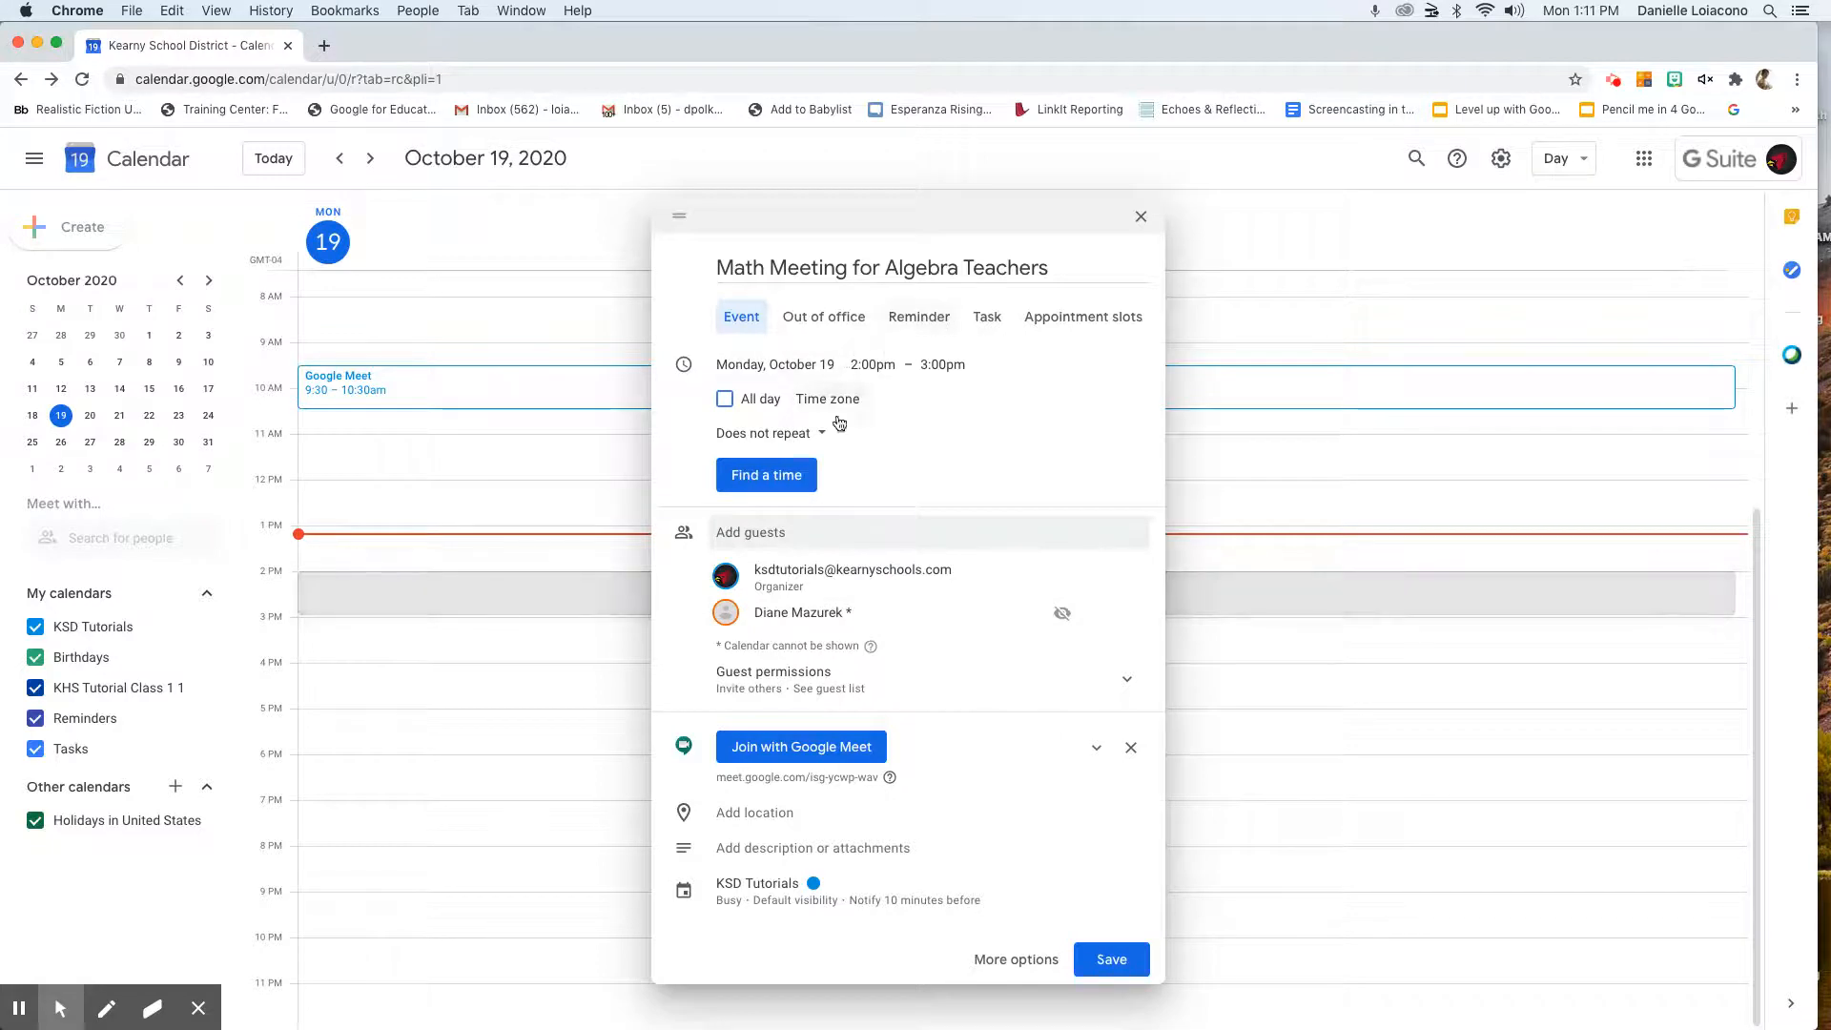
left_click(1131, 615)
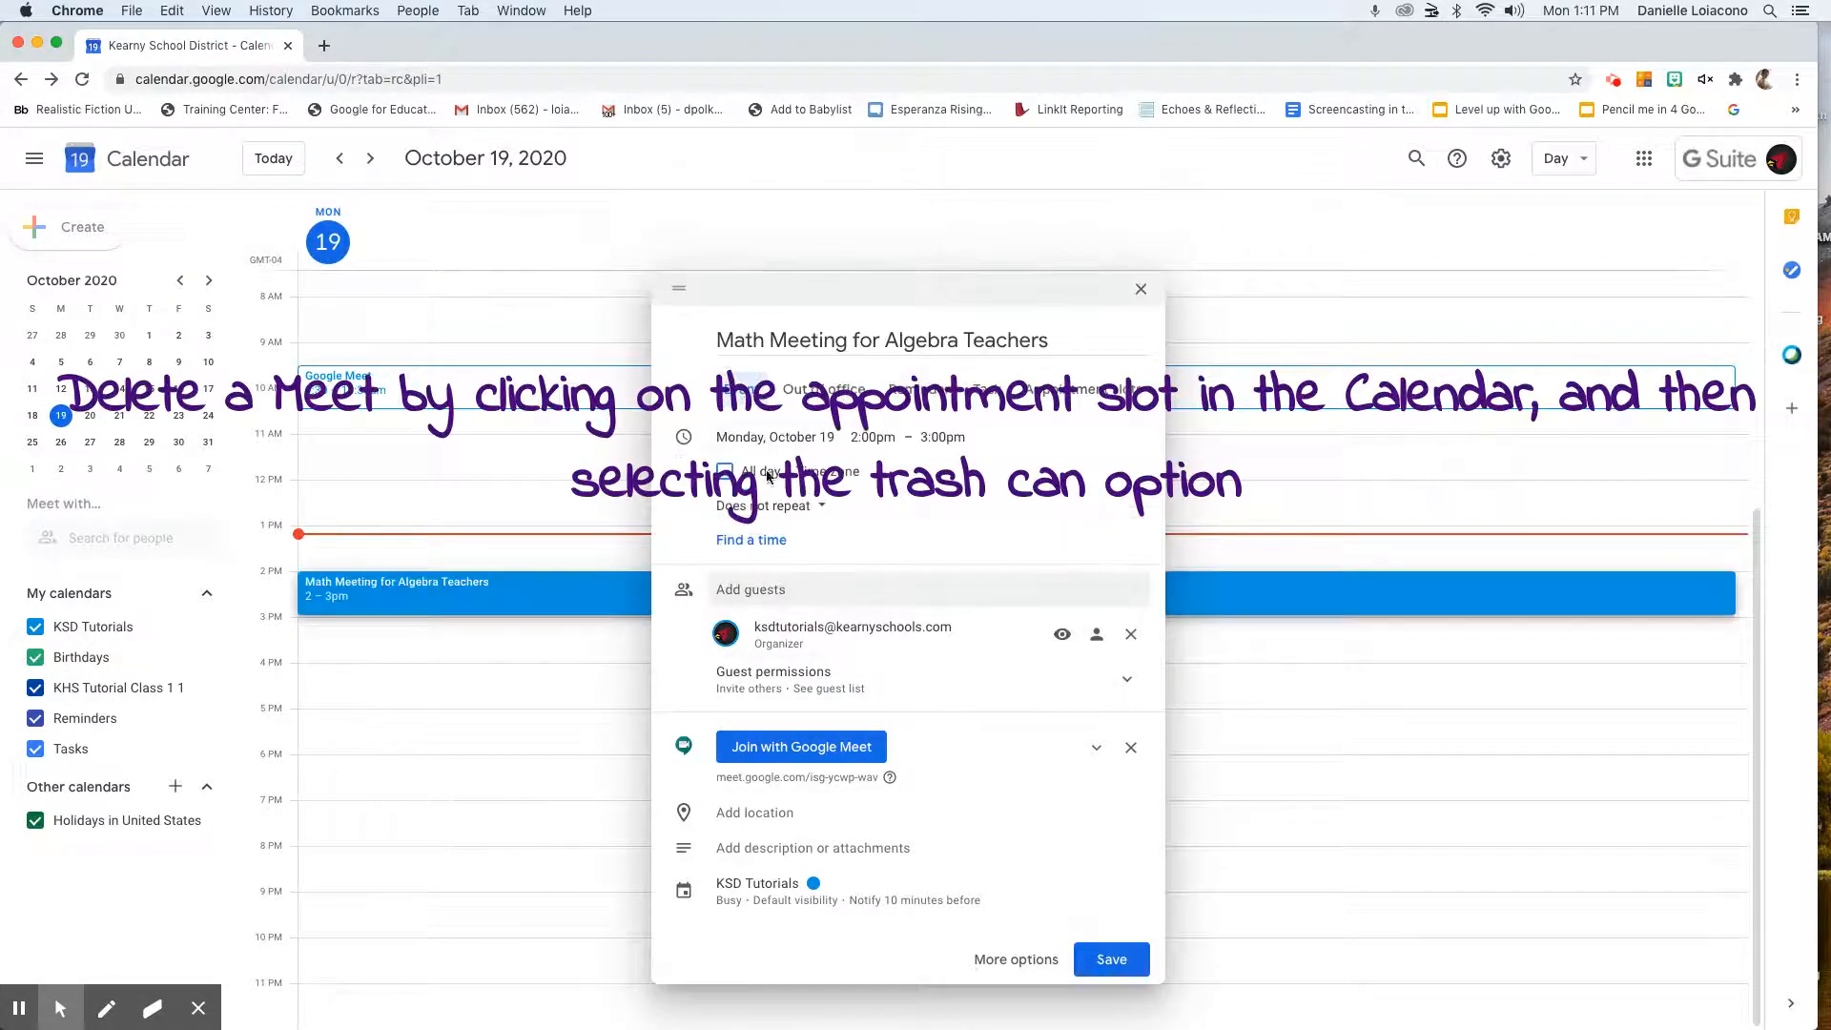
left_click(1049, 961)
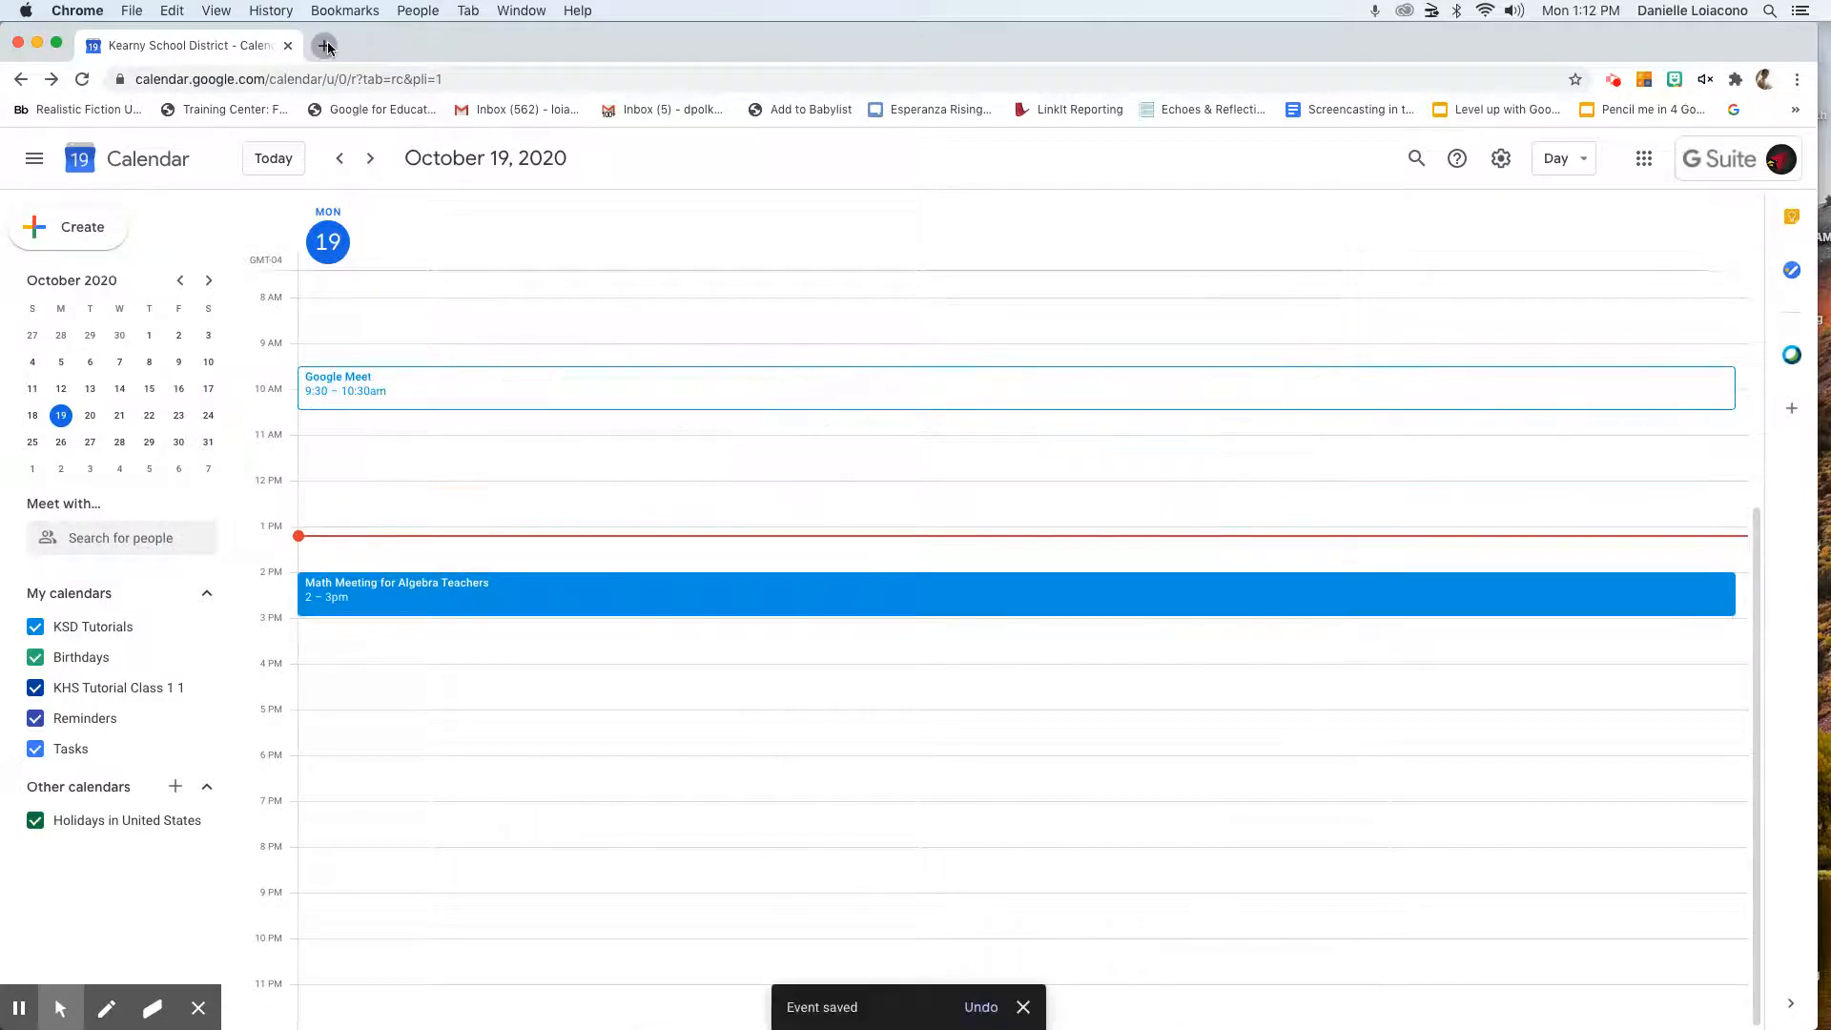
Open a new browser tab and switch to the teacher's own school Google account
left_click(324, 46)
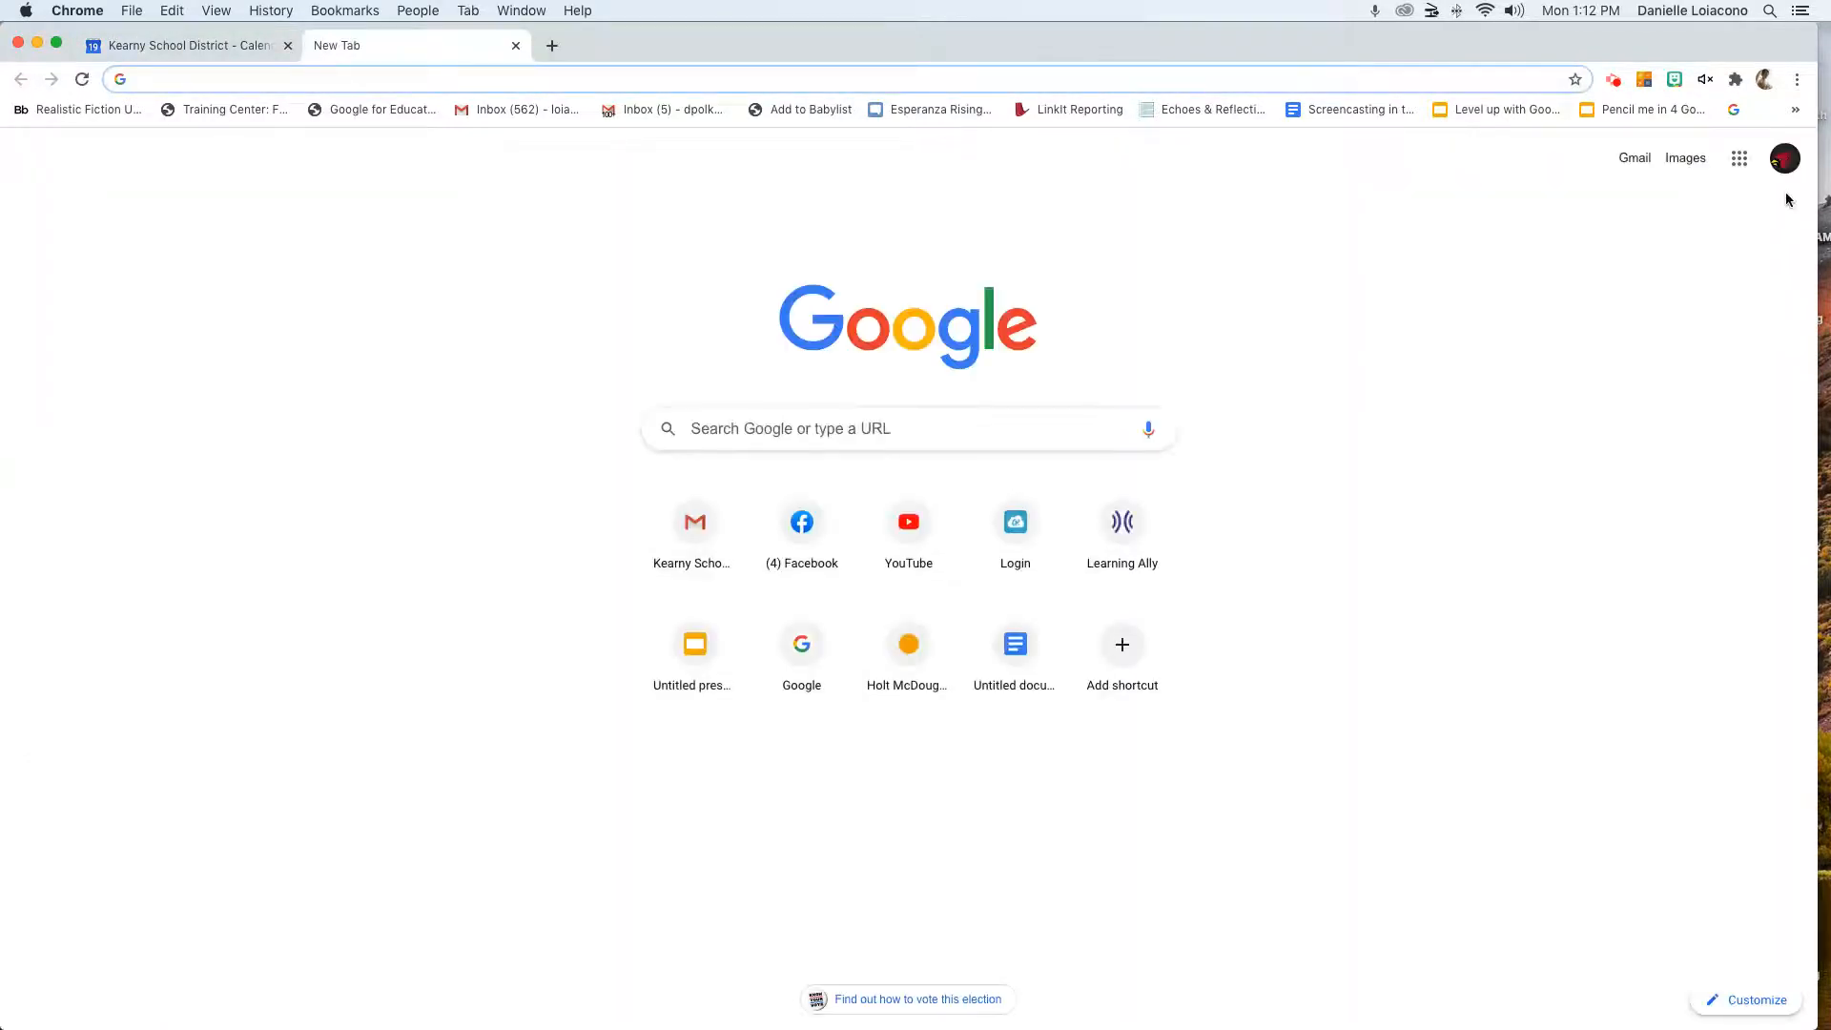
left_click(1784, 162)
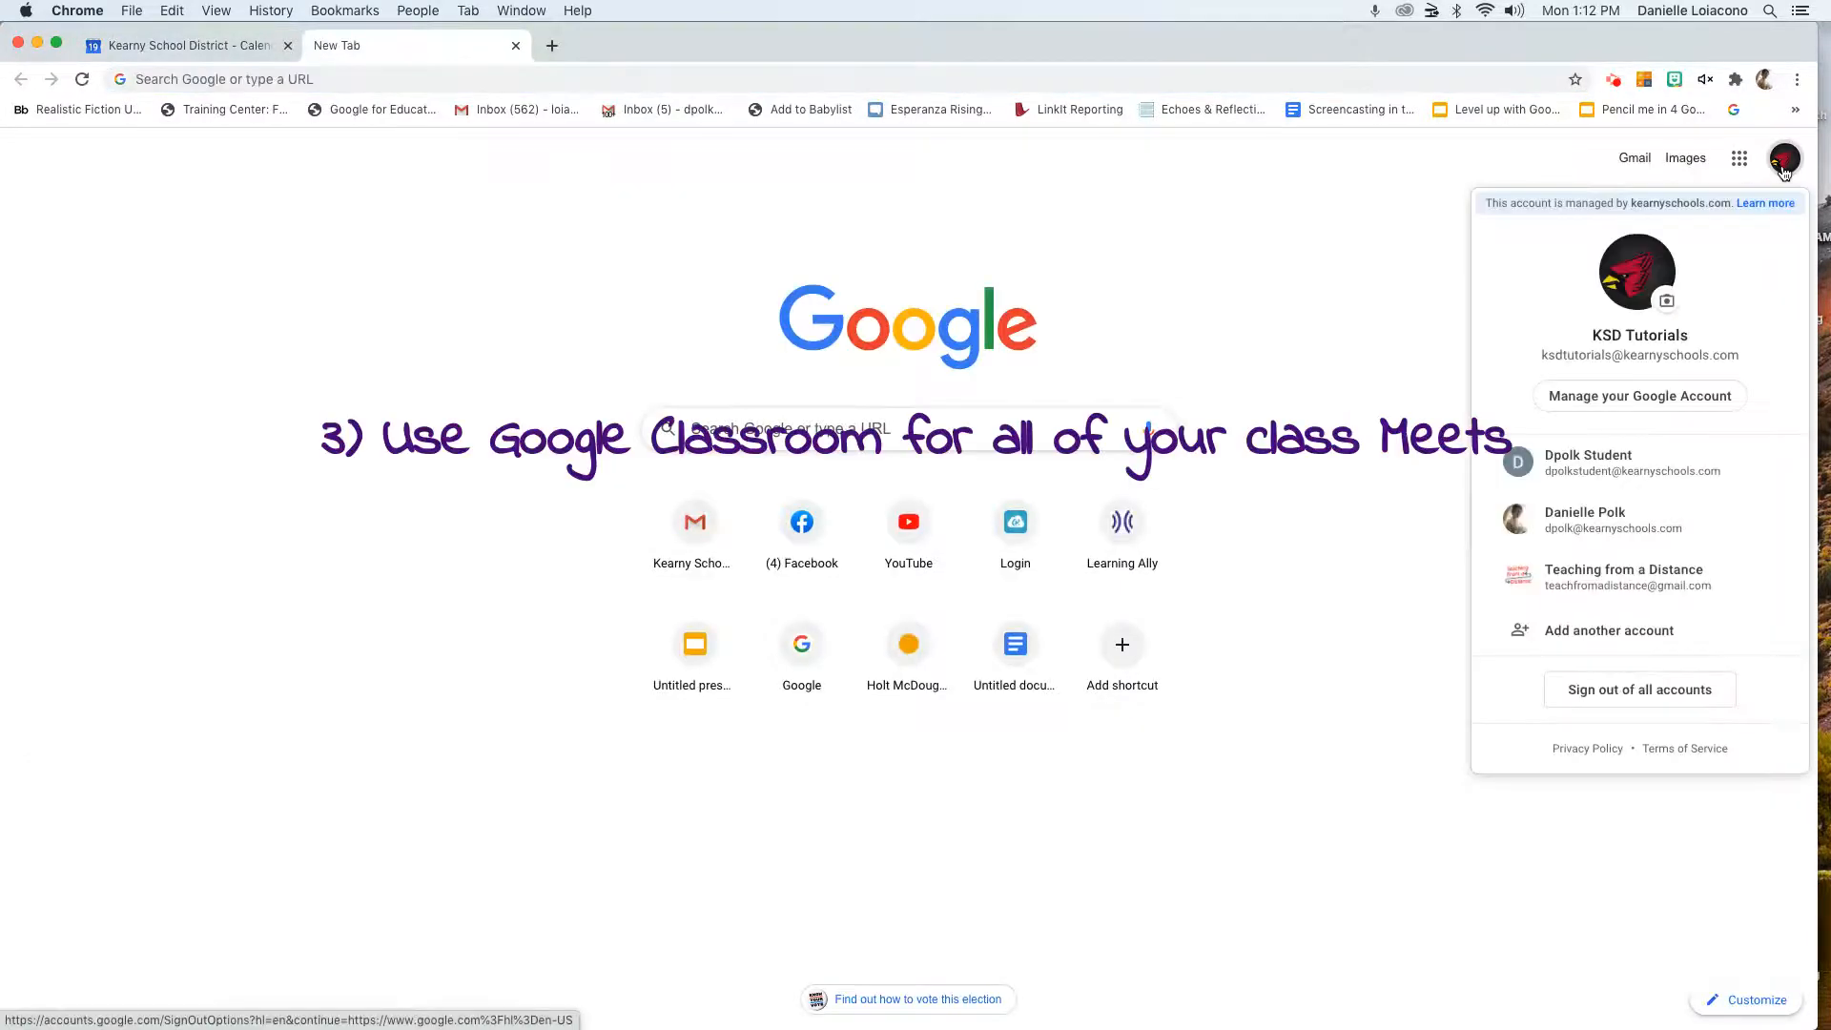
left_click(1596, 540)
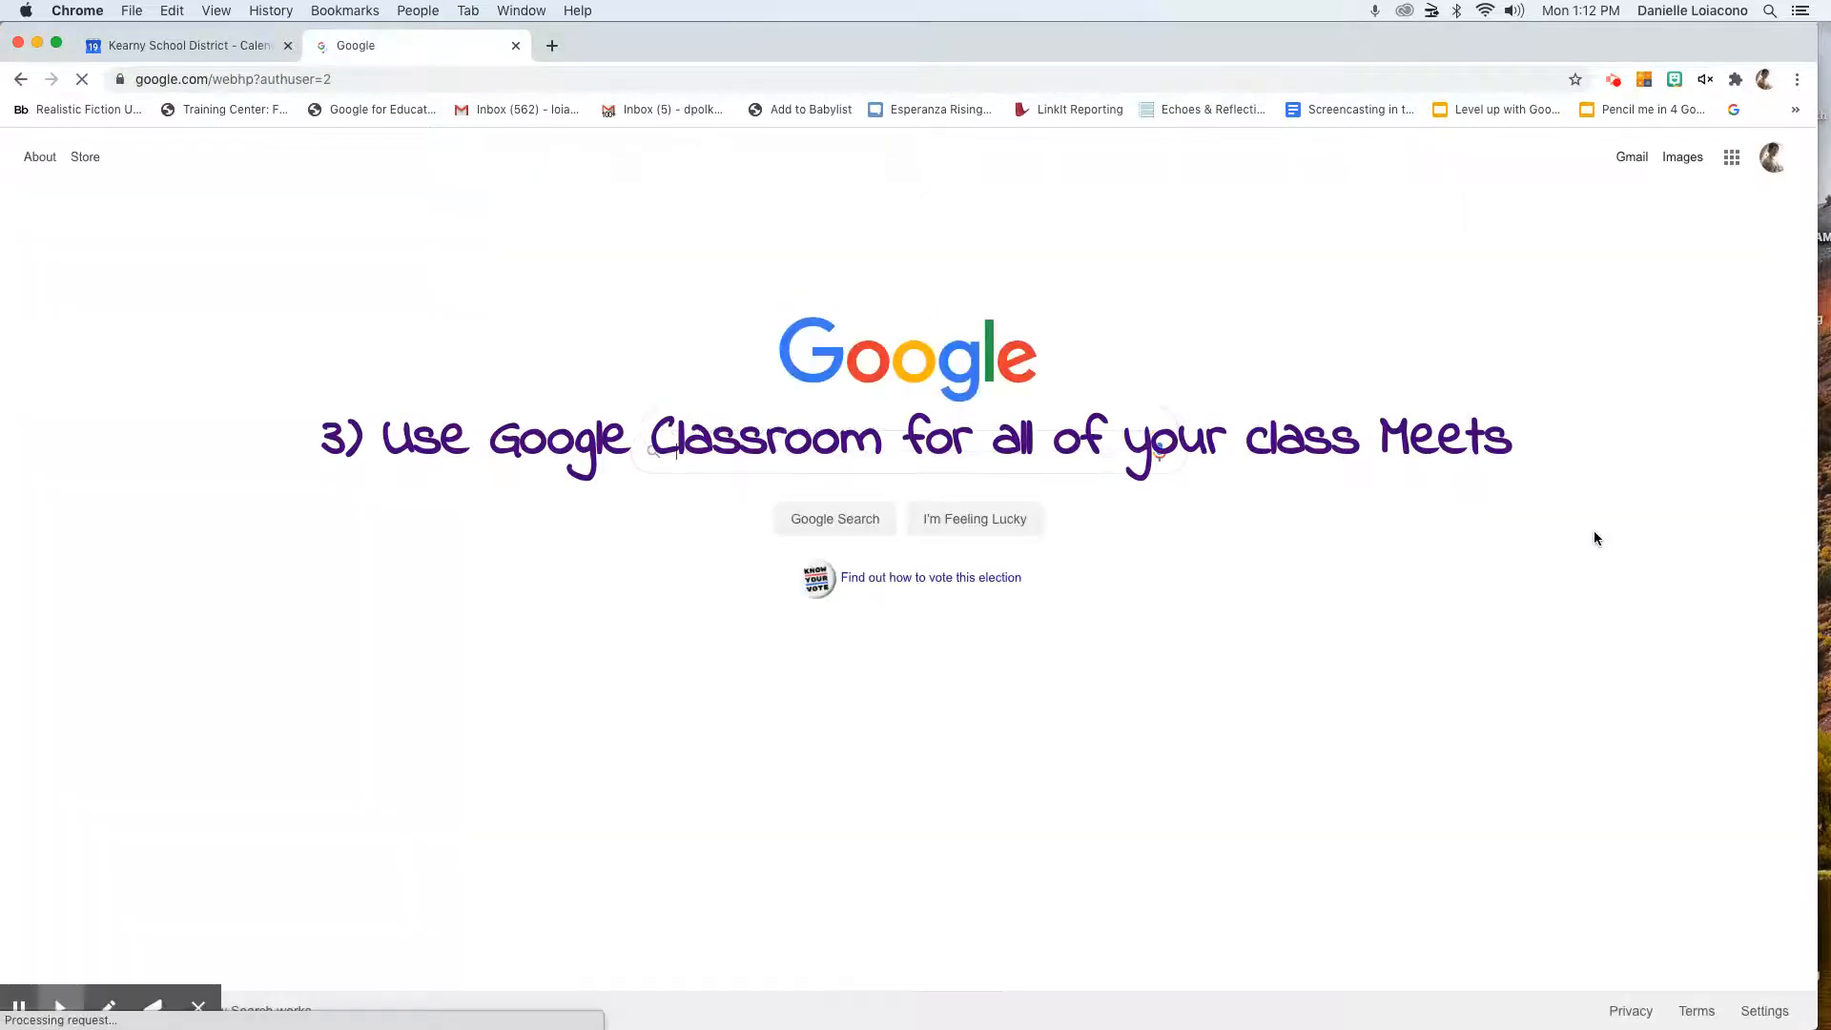
Go to Google Classroom and open the class "Coach's Classroom"
left_click(1731, 156)
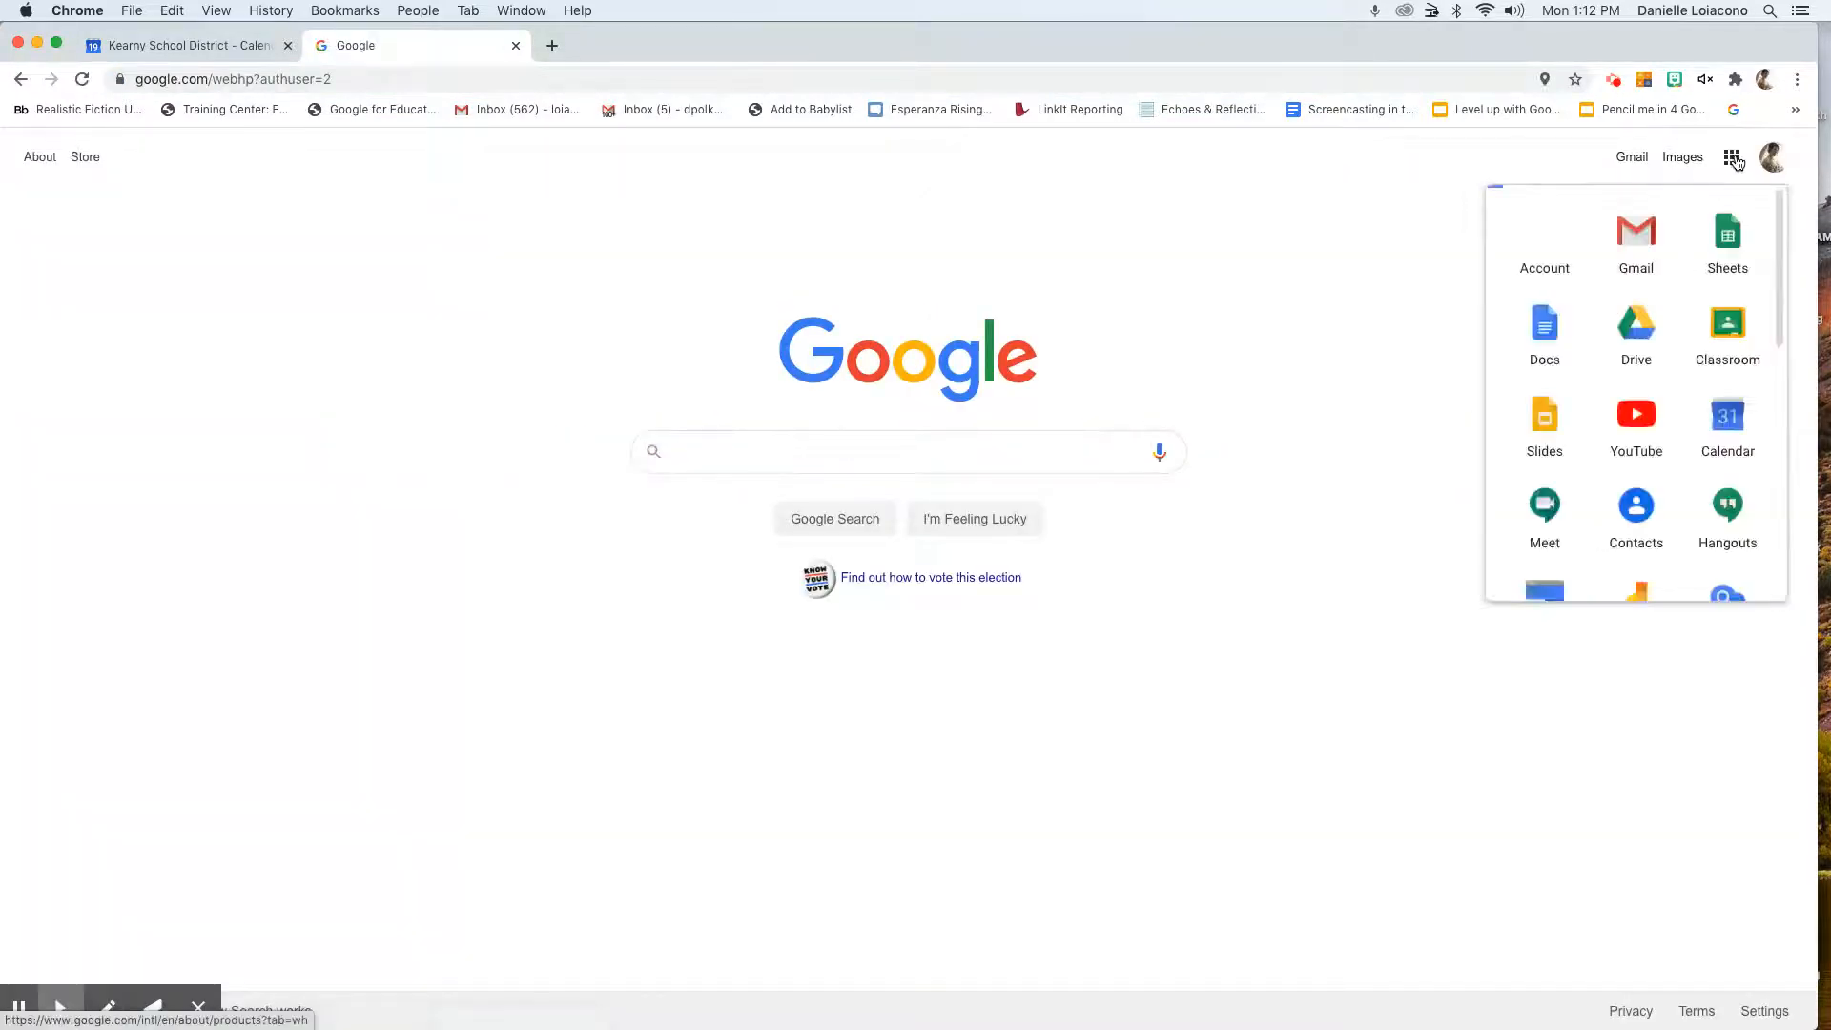
left_click(1714, 340)
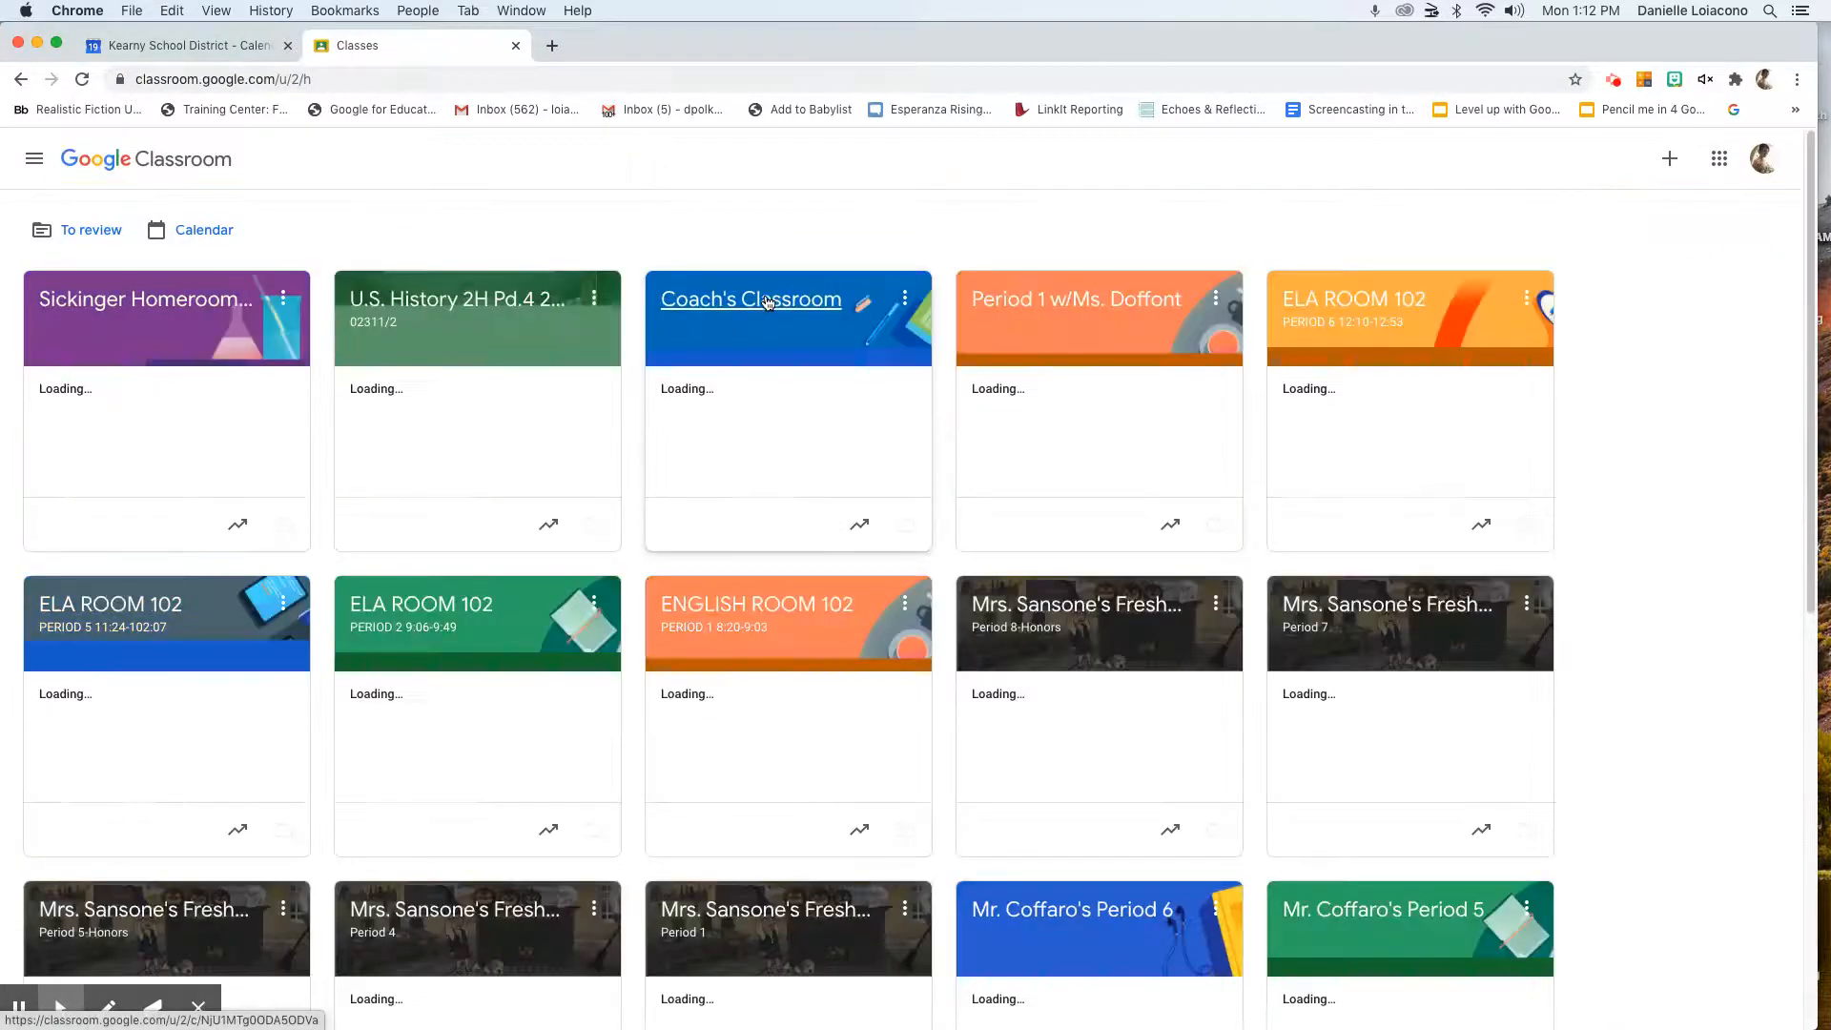
left_click(769, 302)
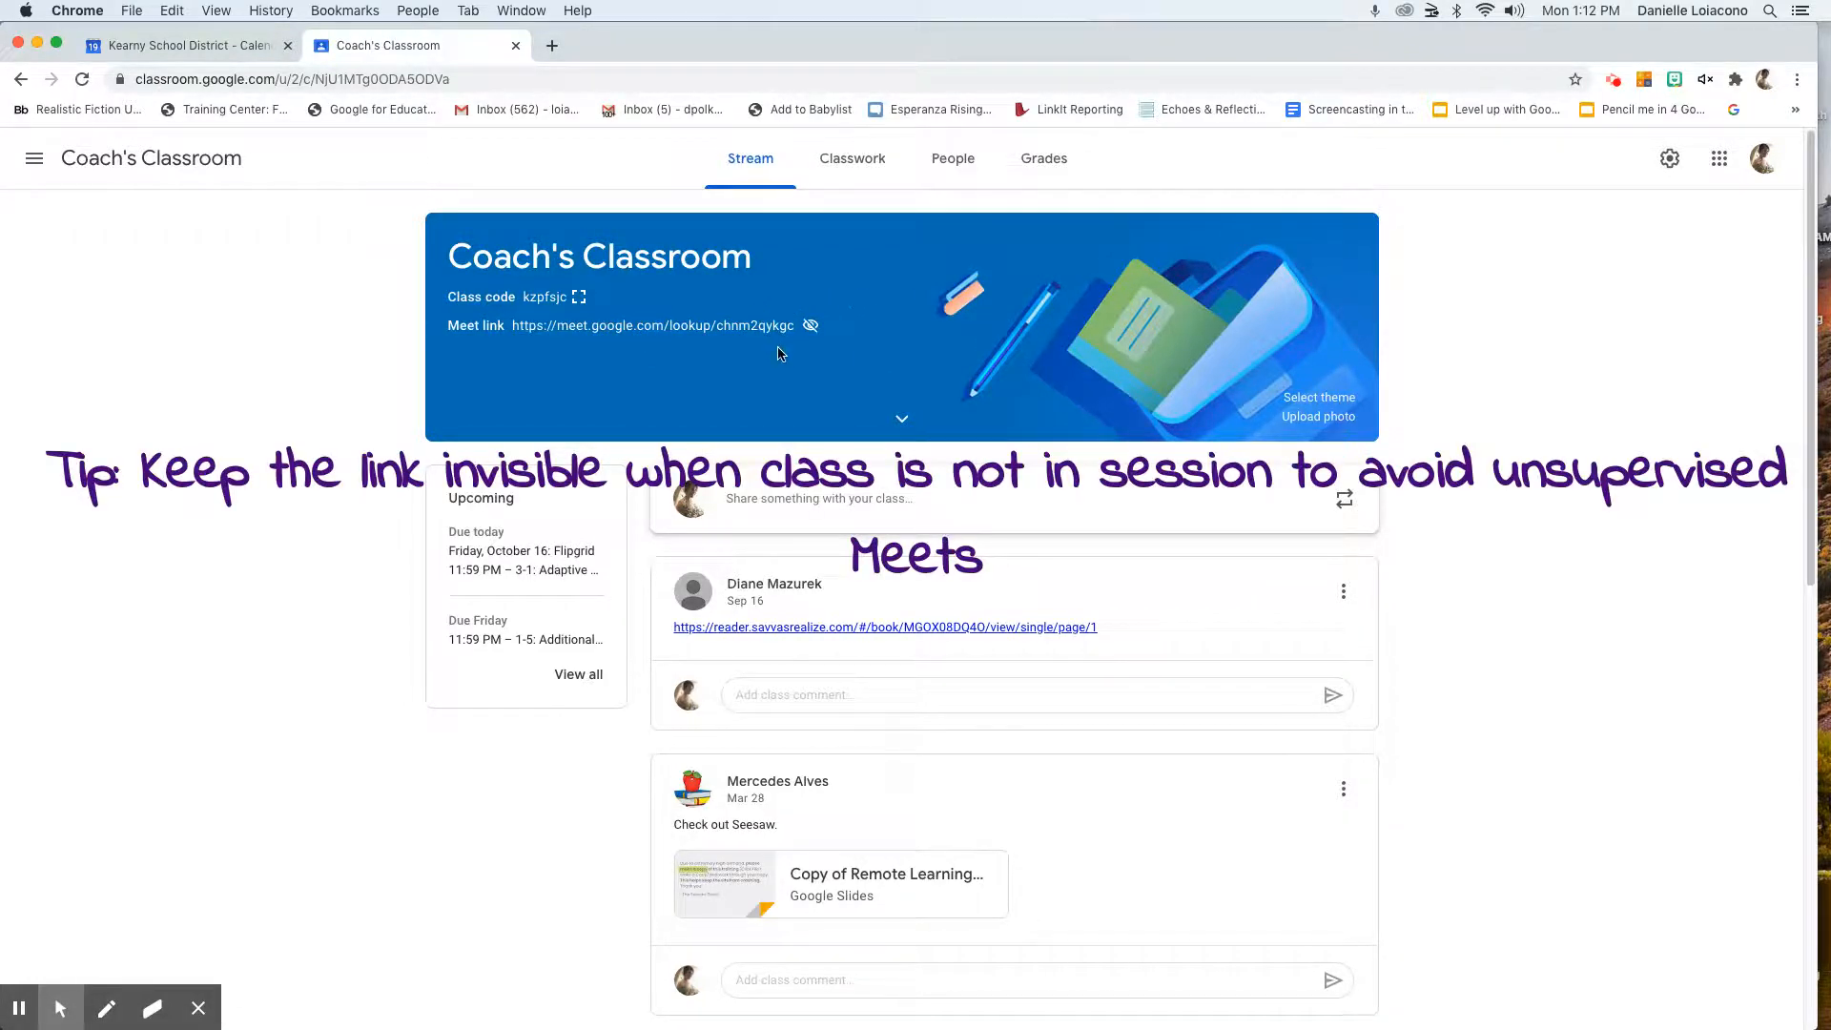
Make the Meet link of Coach's Classroom visible to students in the class settings and save them
left_click(1670, 164)
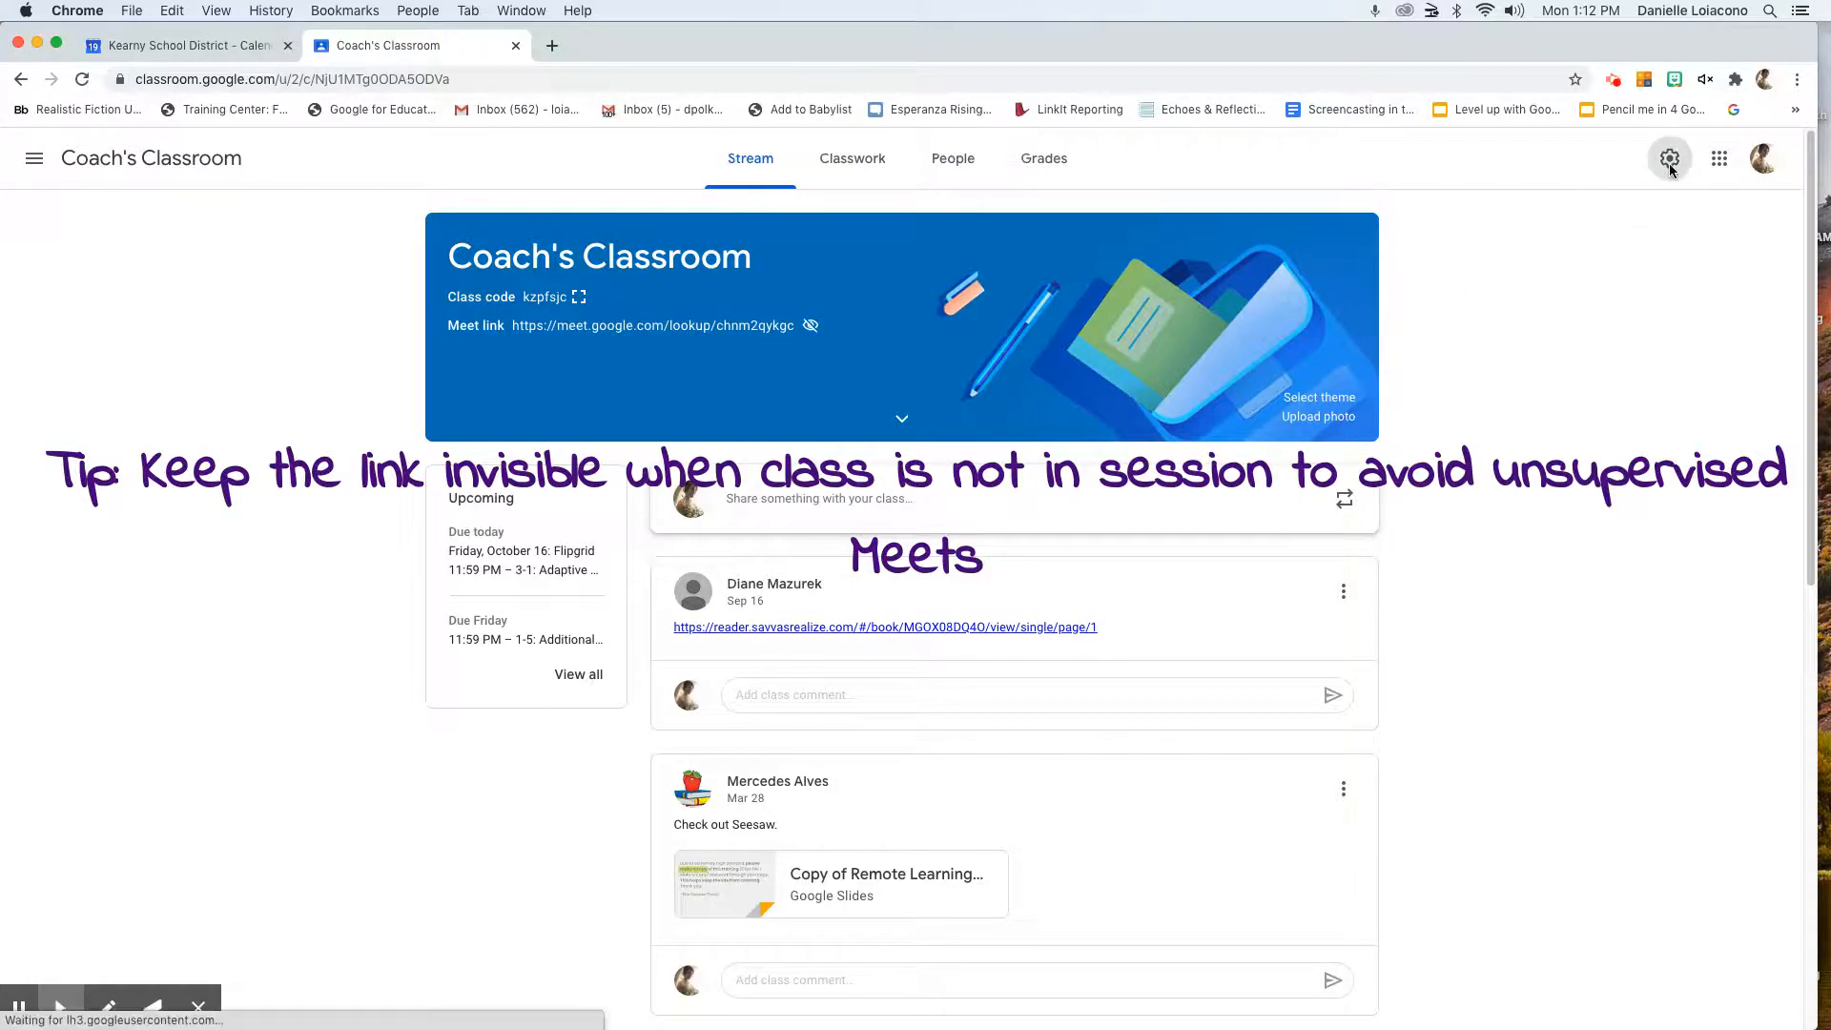
scroll(1365, 532, "down", 7)
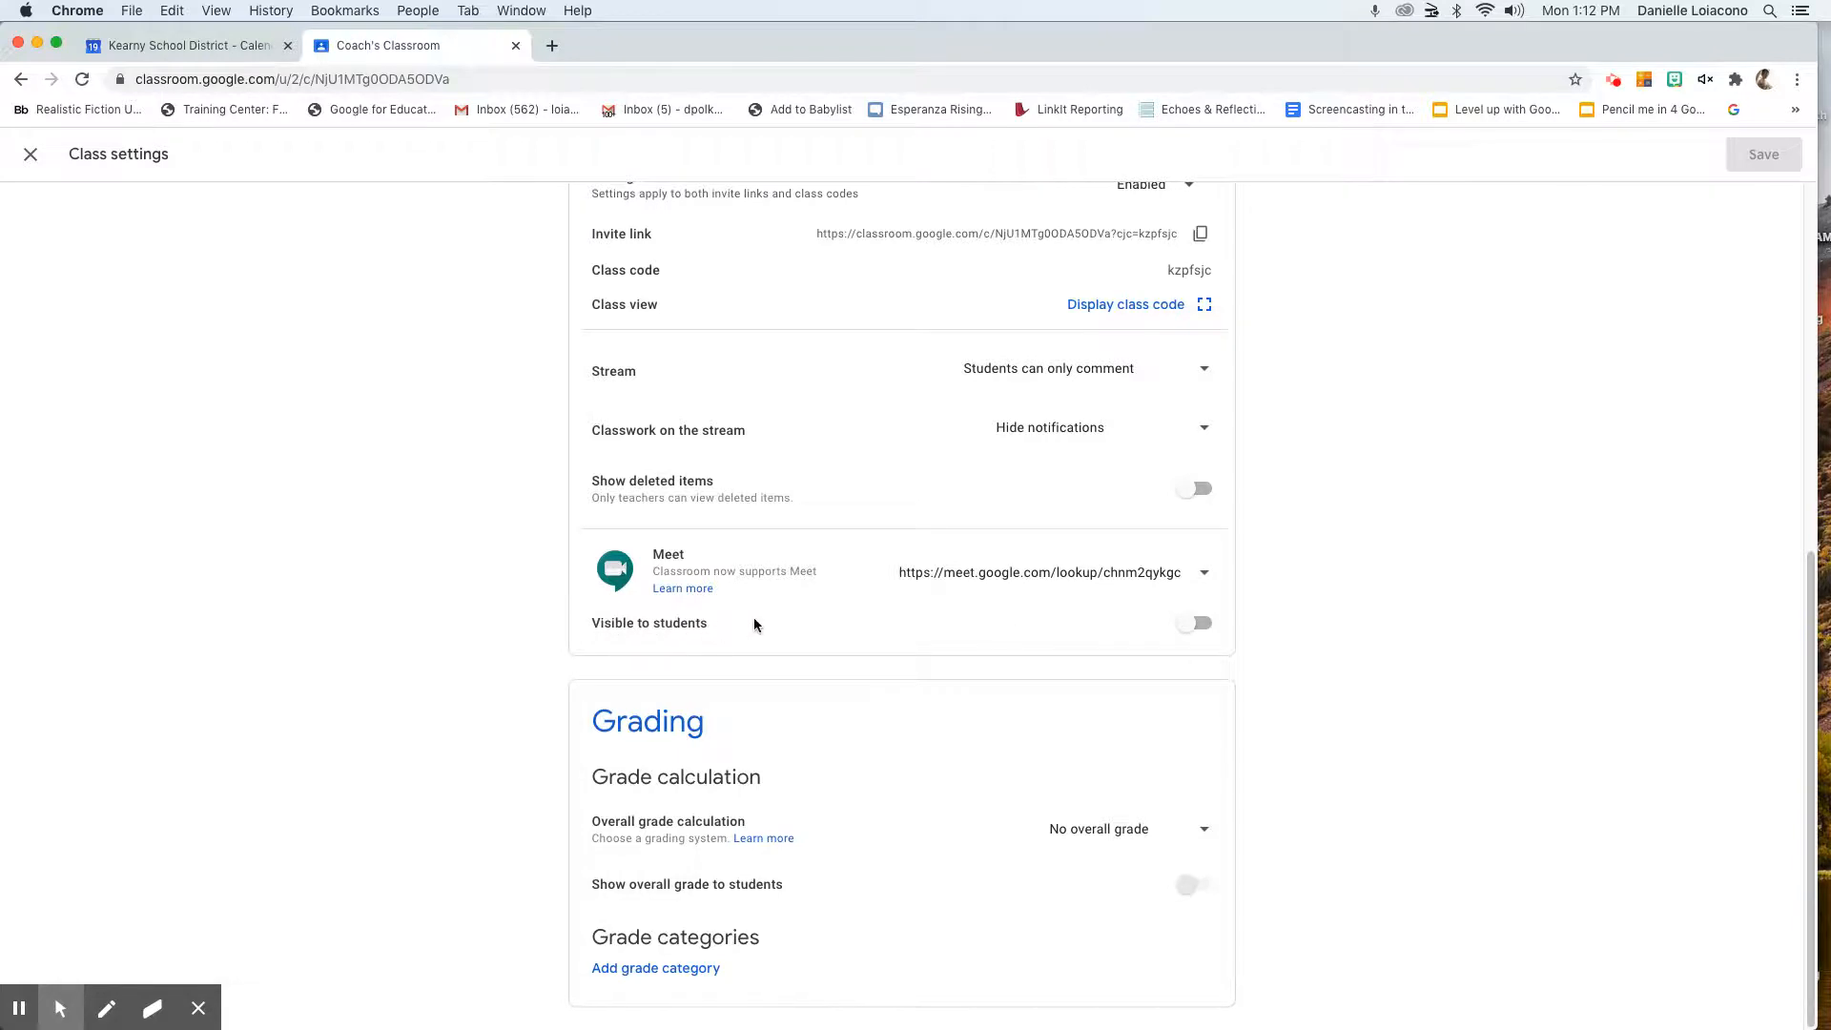
left_click(1202, 626)
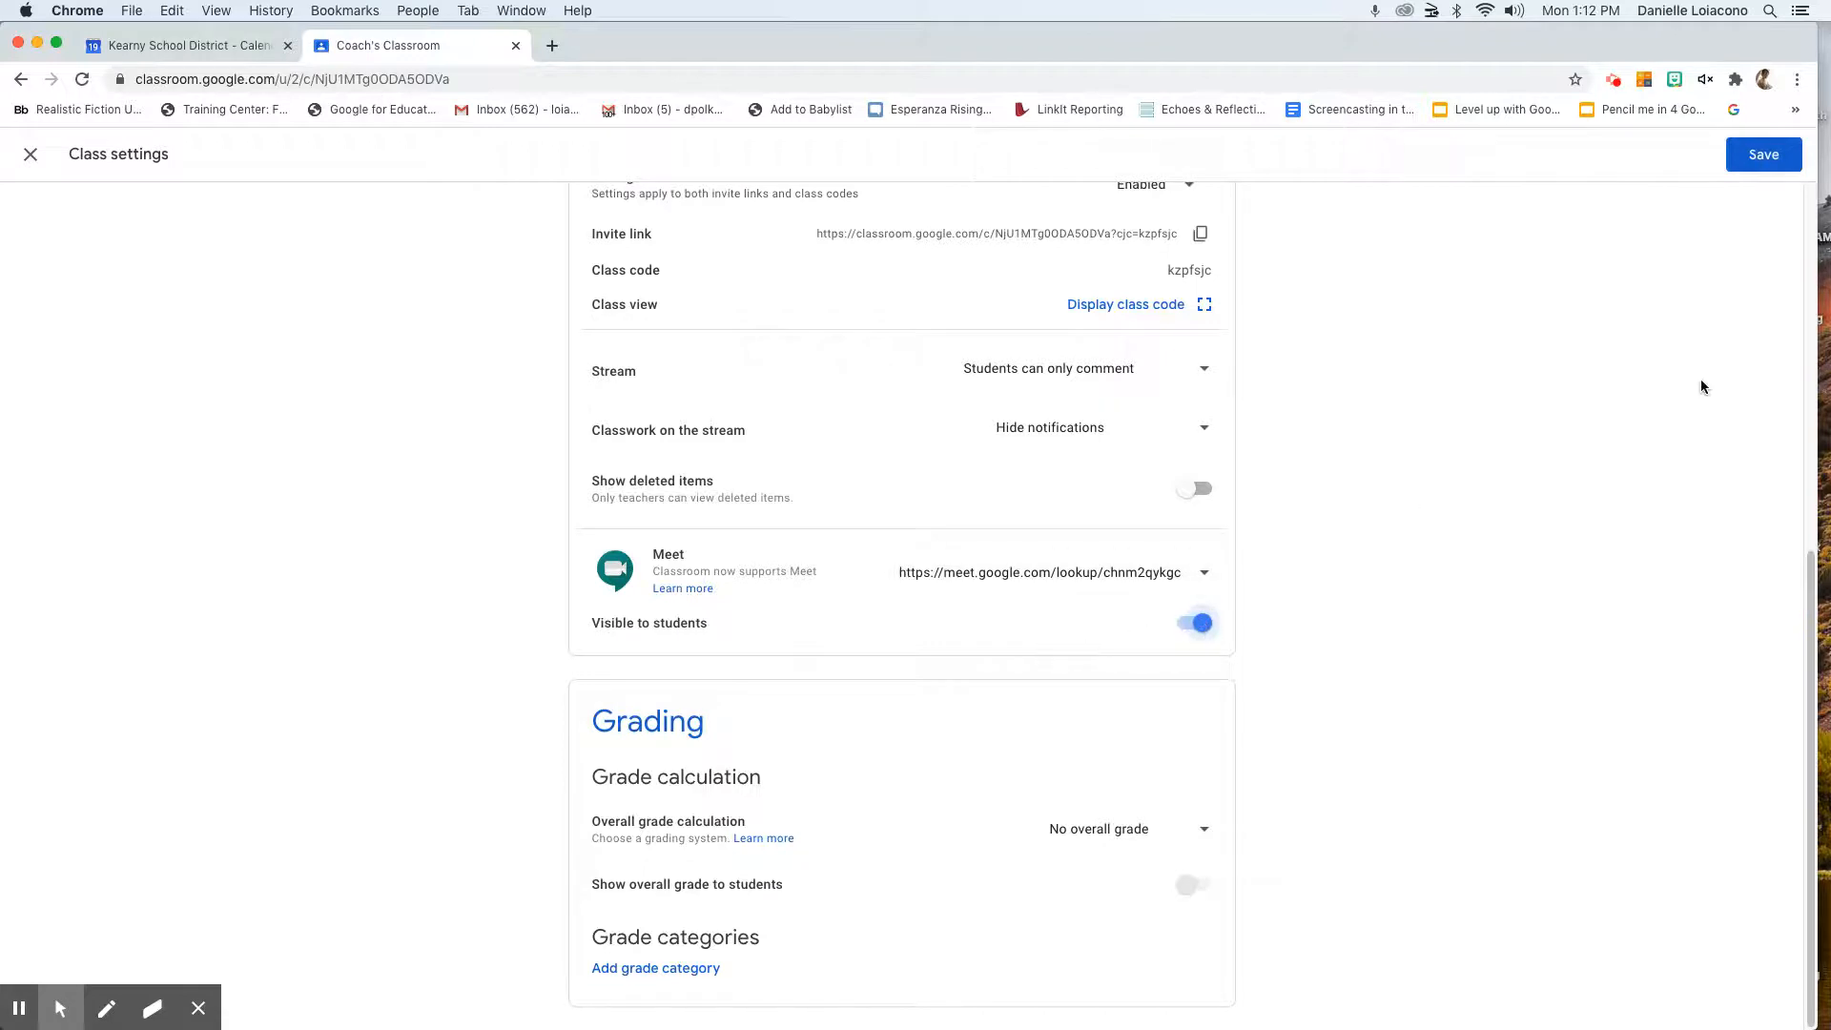
scroll(1698, 401, "up", 1)
scroll(1681, 517, "up", 2)
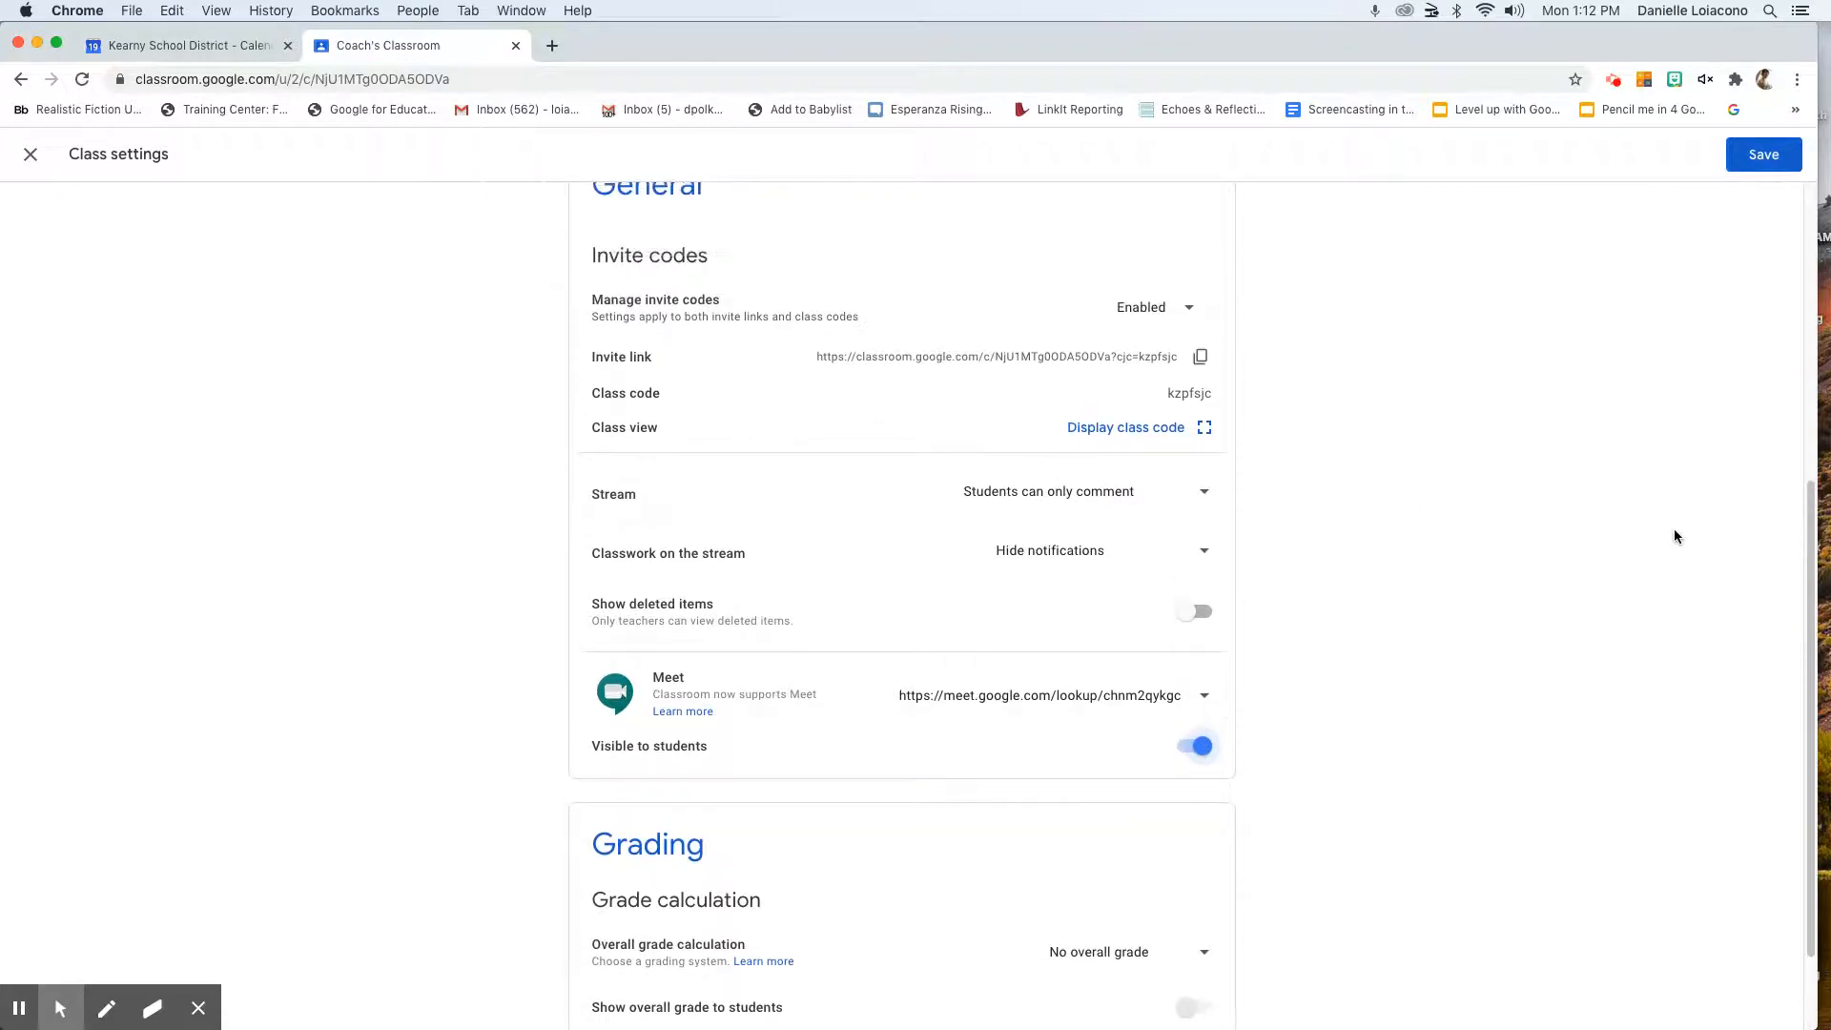
scroll(1675, 536, "up", 3)
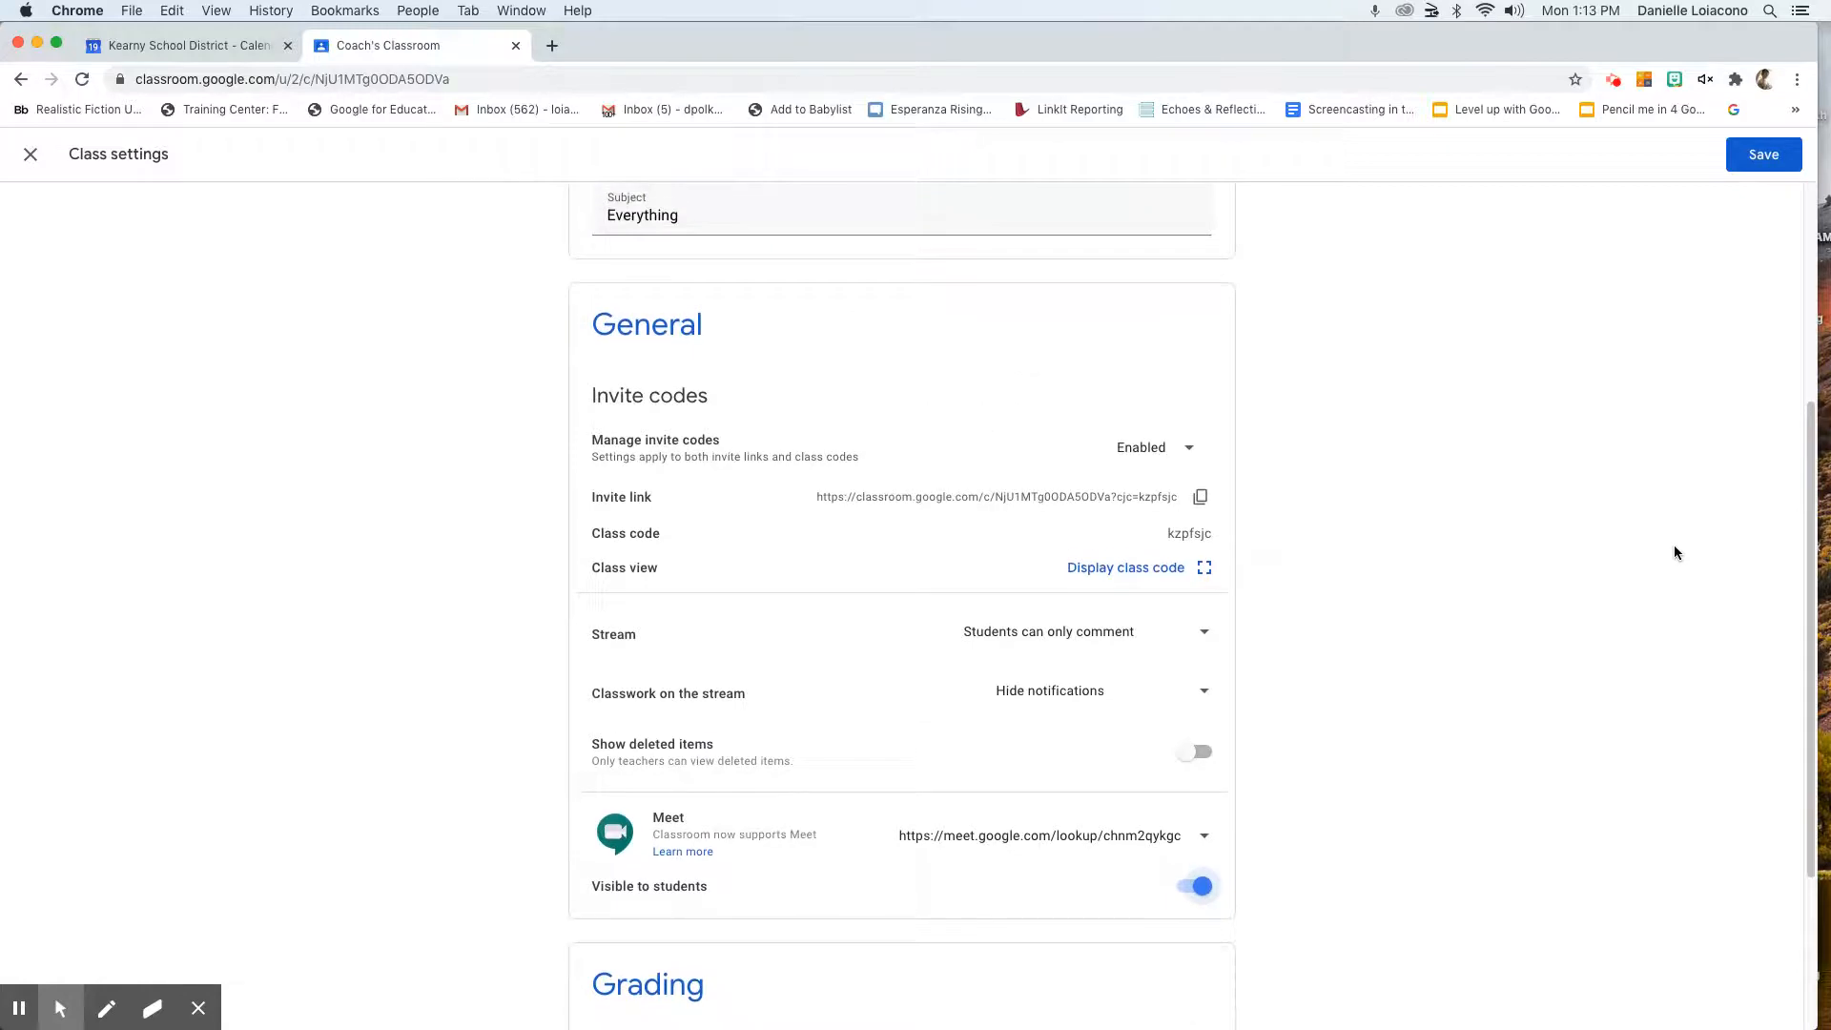
left_click(1759, 155)
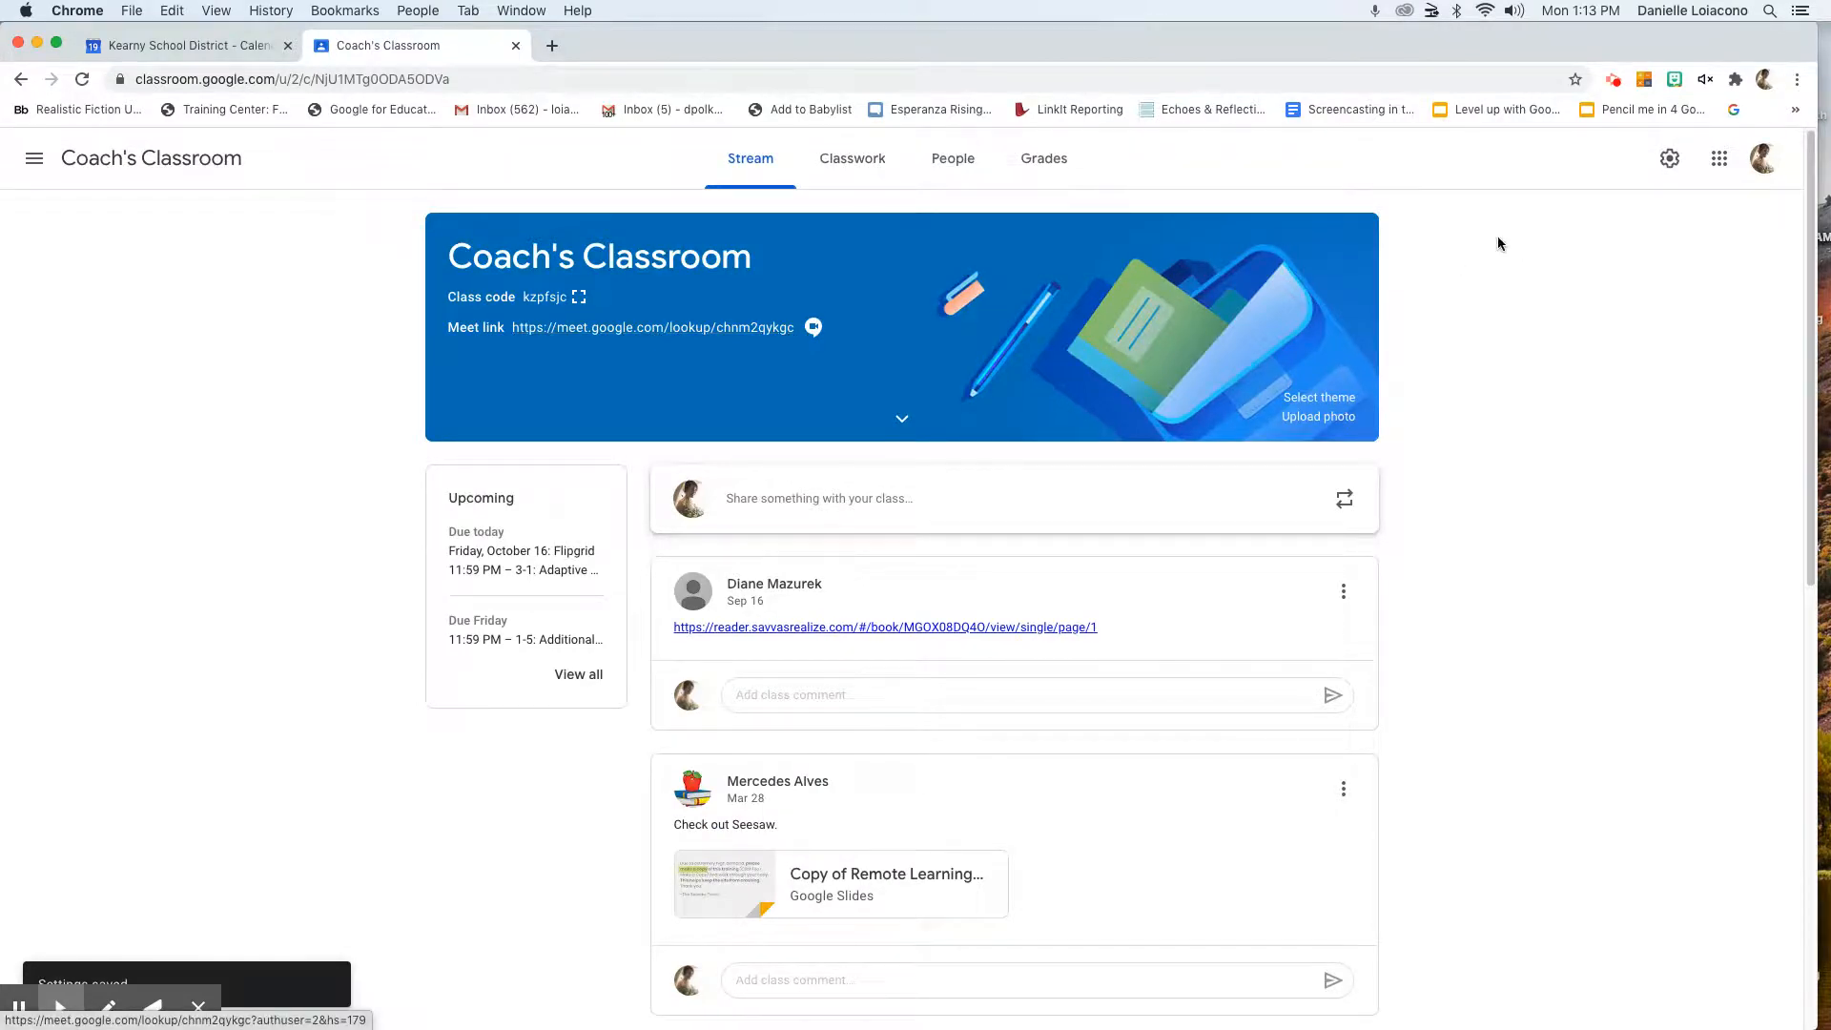
Open Gmail in another browser tab, generate a new Meet meeting and copy its link
left_click(550, 46)
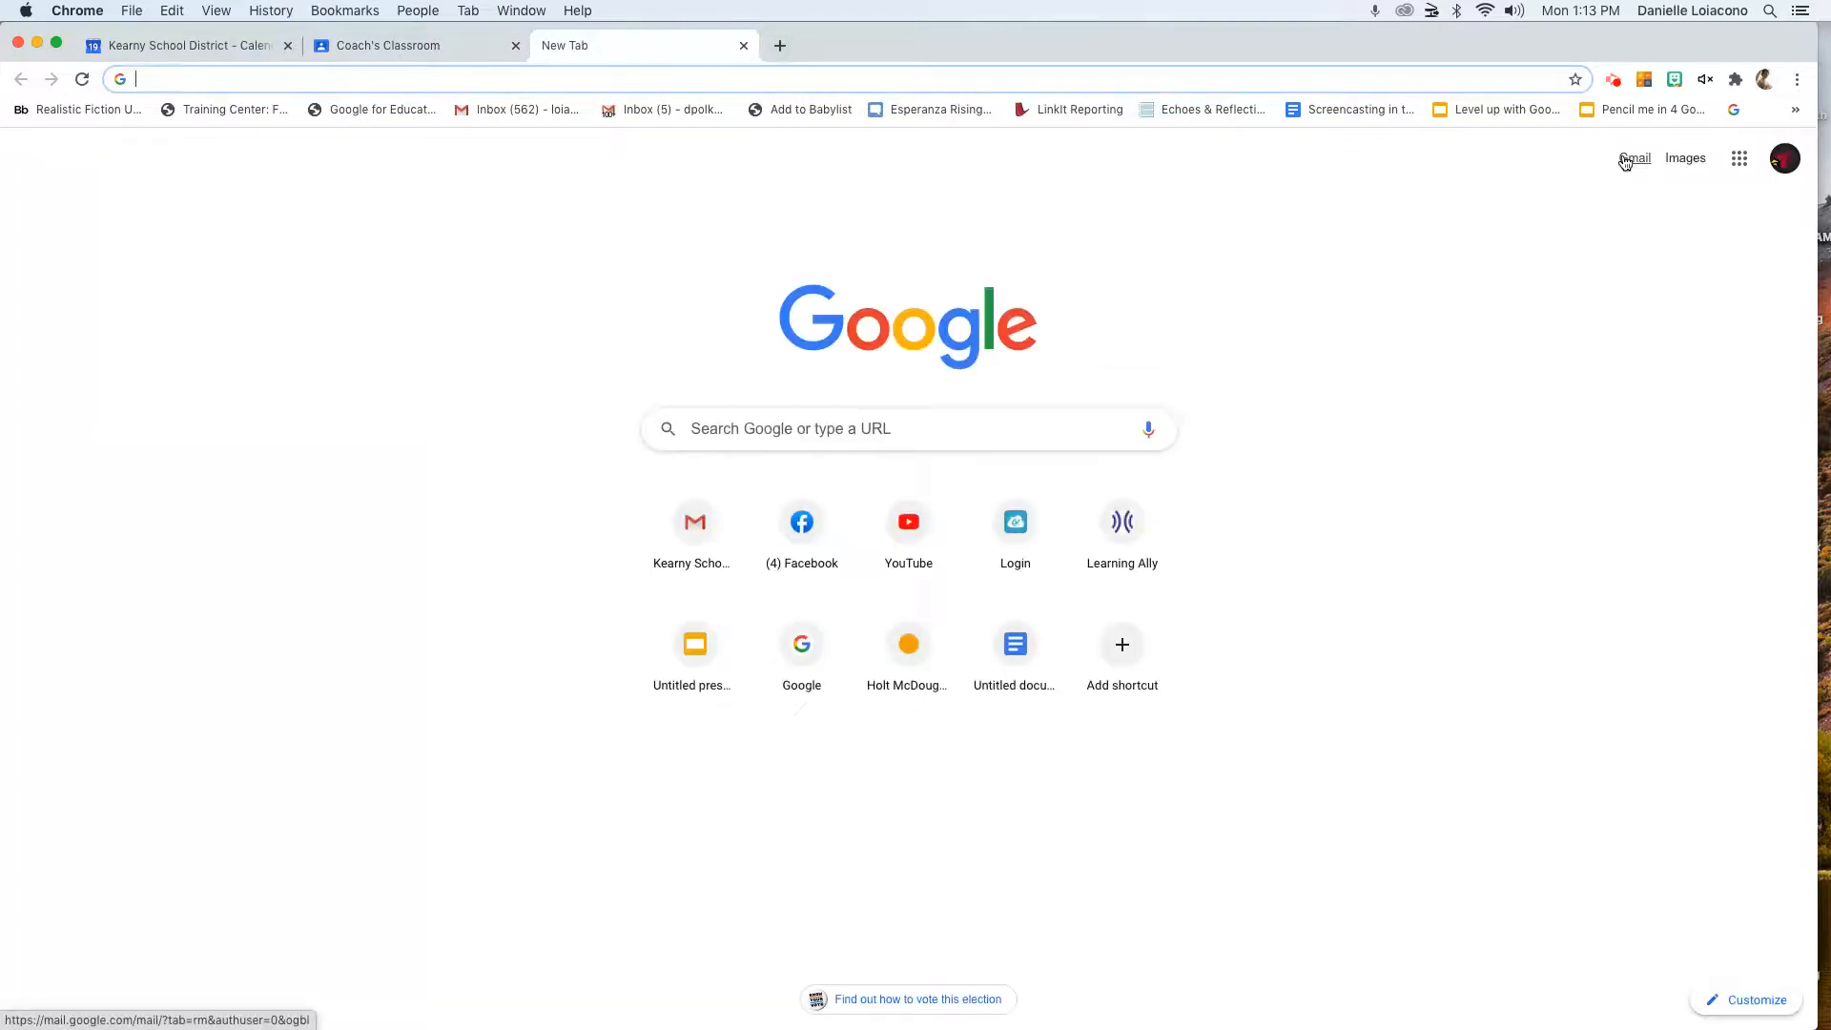
left_click(1626, 163)
left_click(1627, 163)
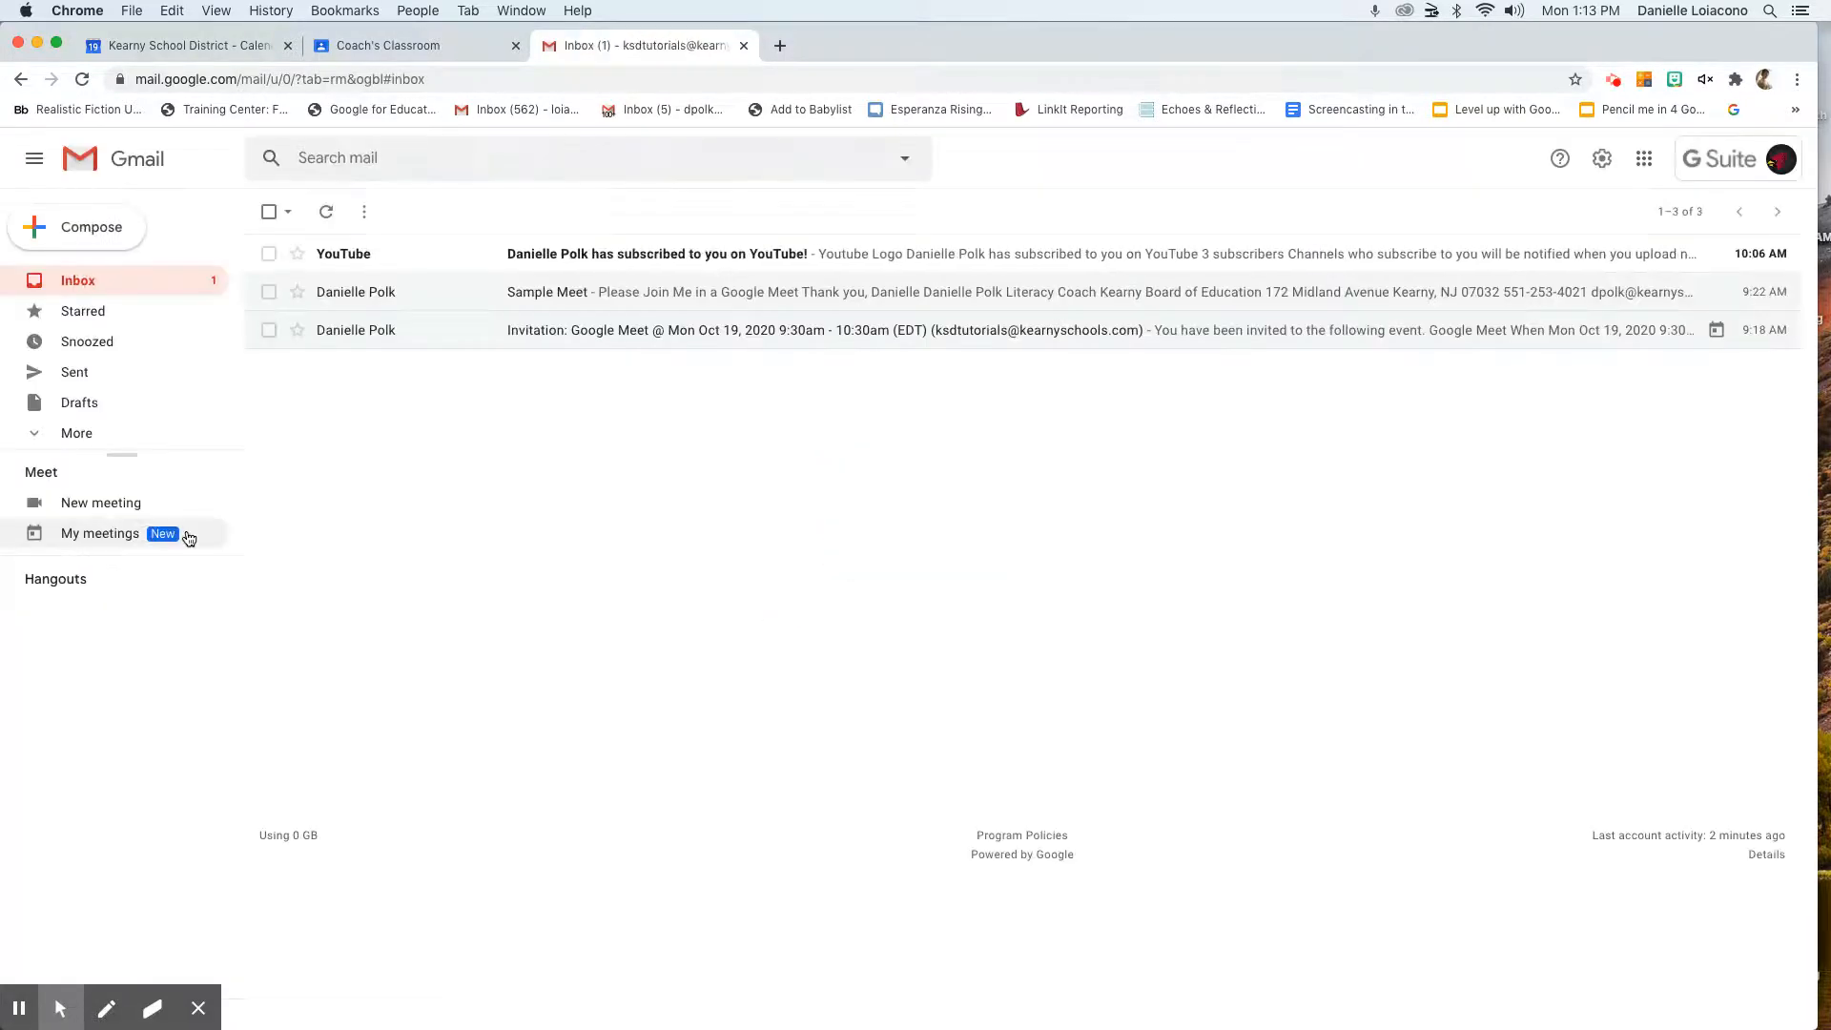
left_click(105, 506)
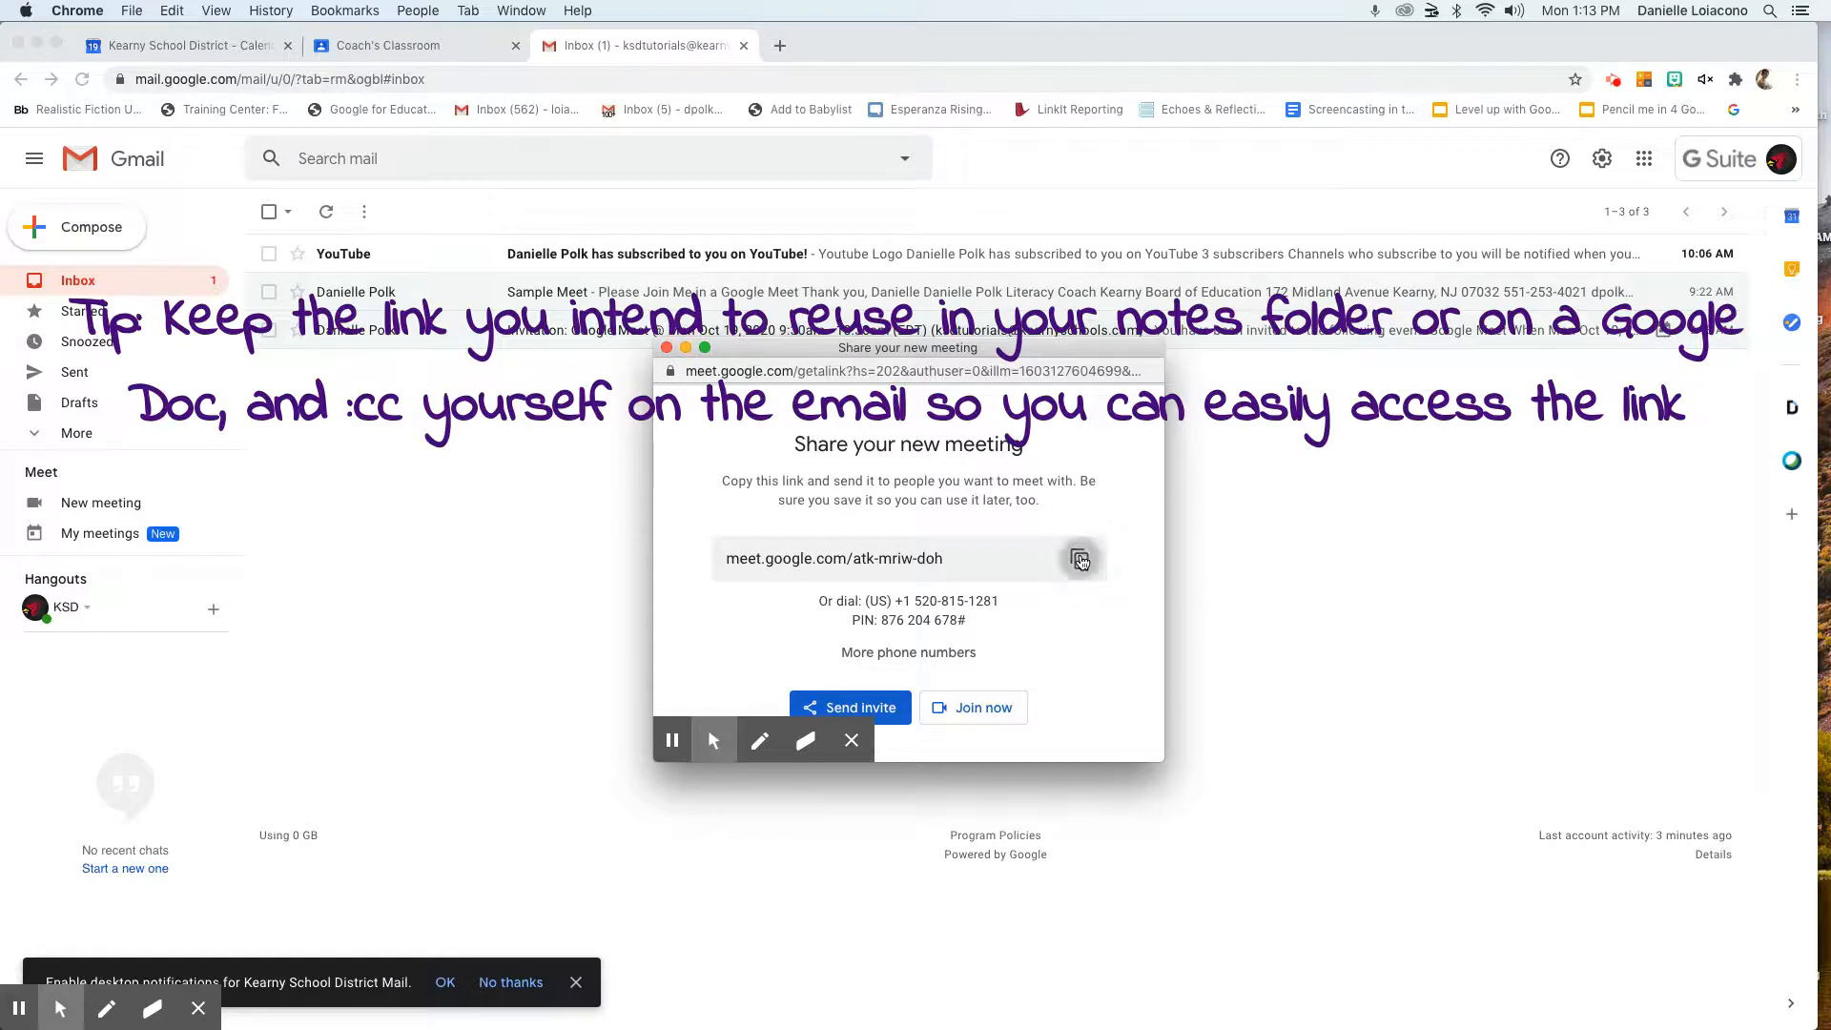
left_click(1080, 560)
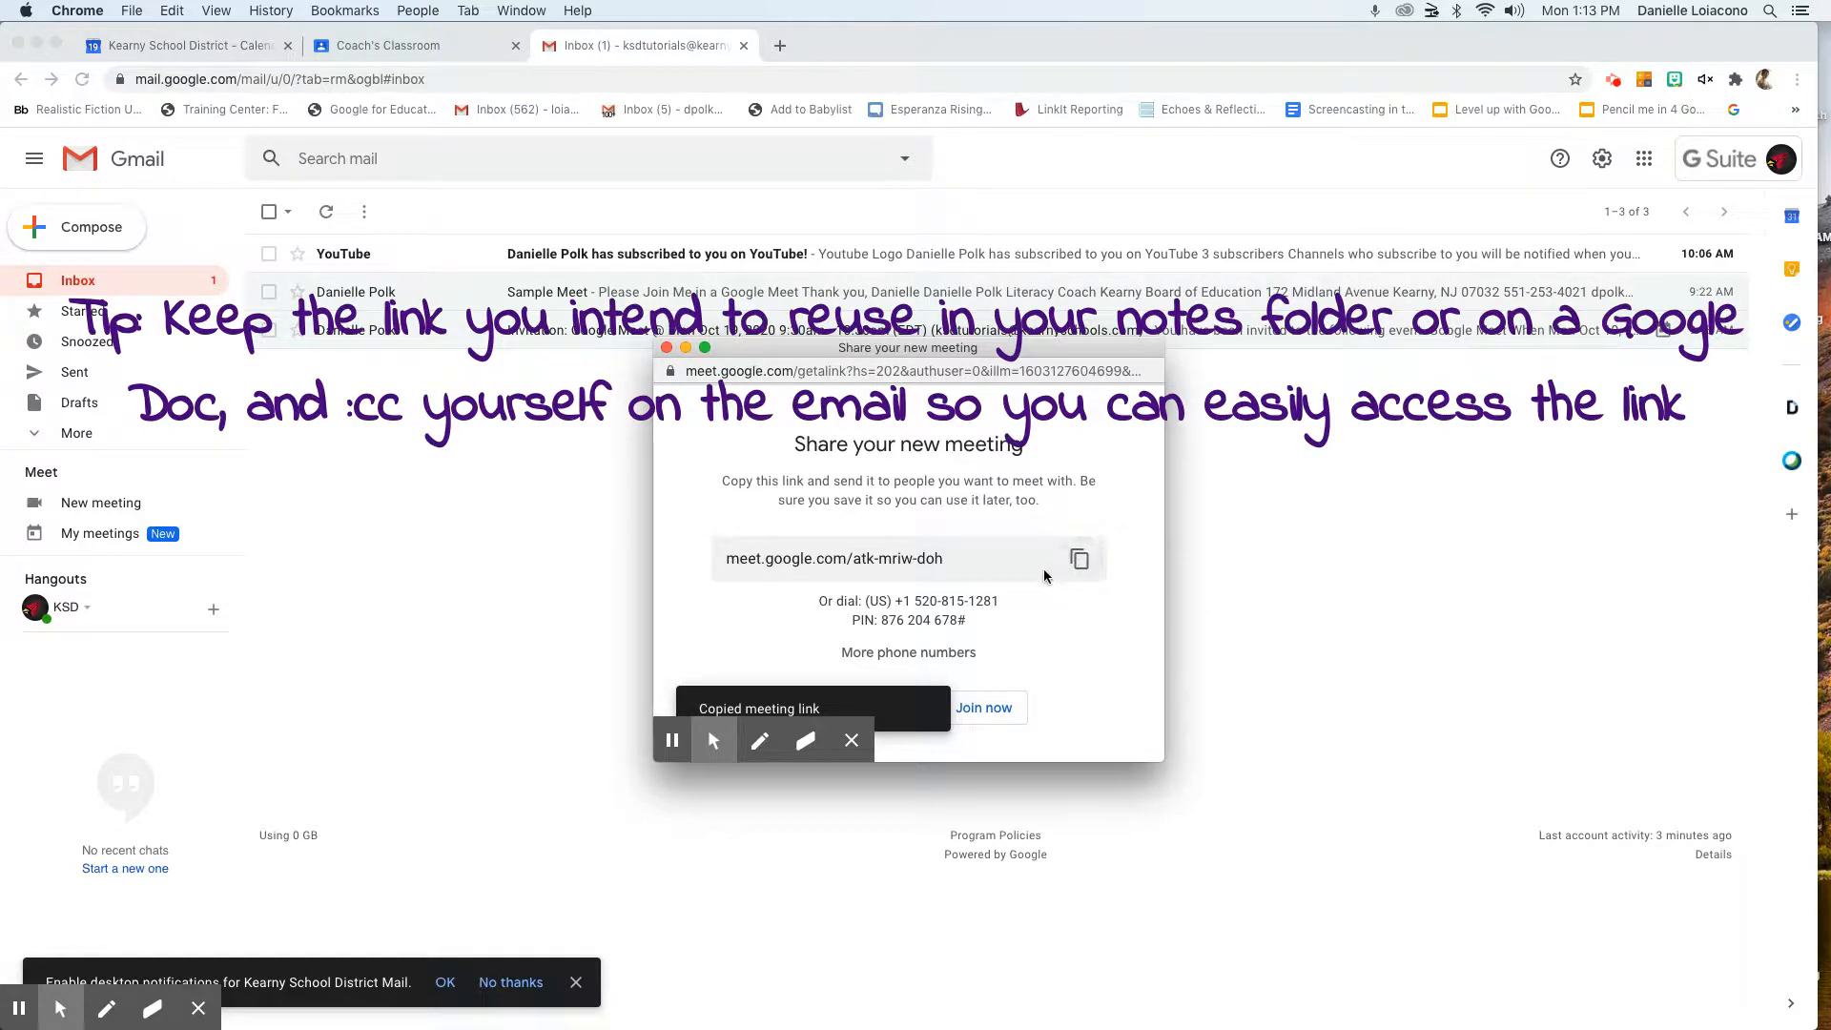
Compose a new email and add a staff member from the address suggestions as its recipient
left_click(107, 226)
left_click(106, 226)
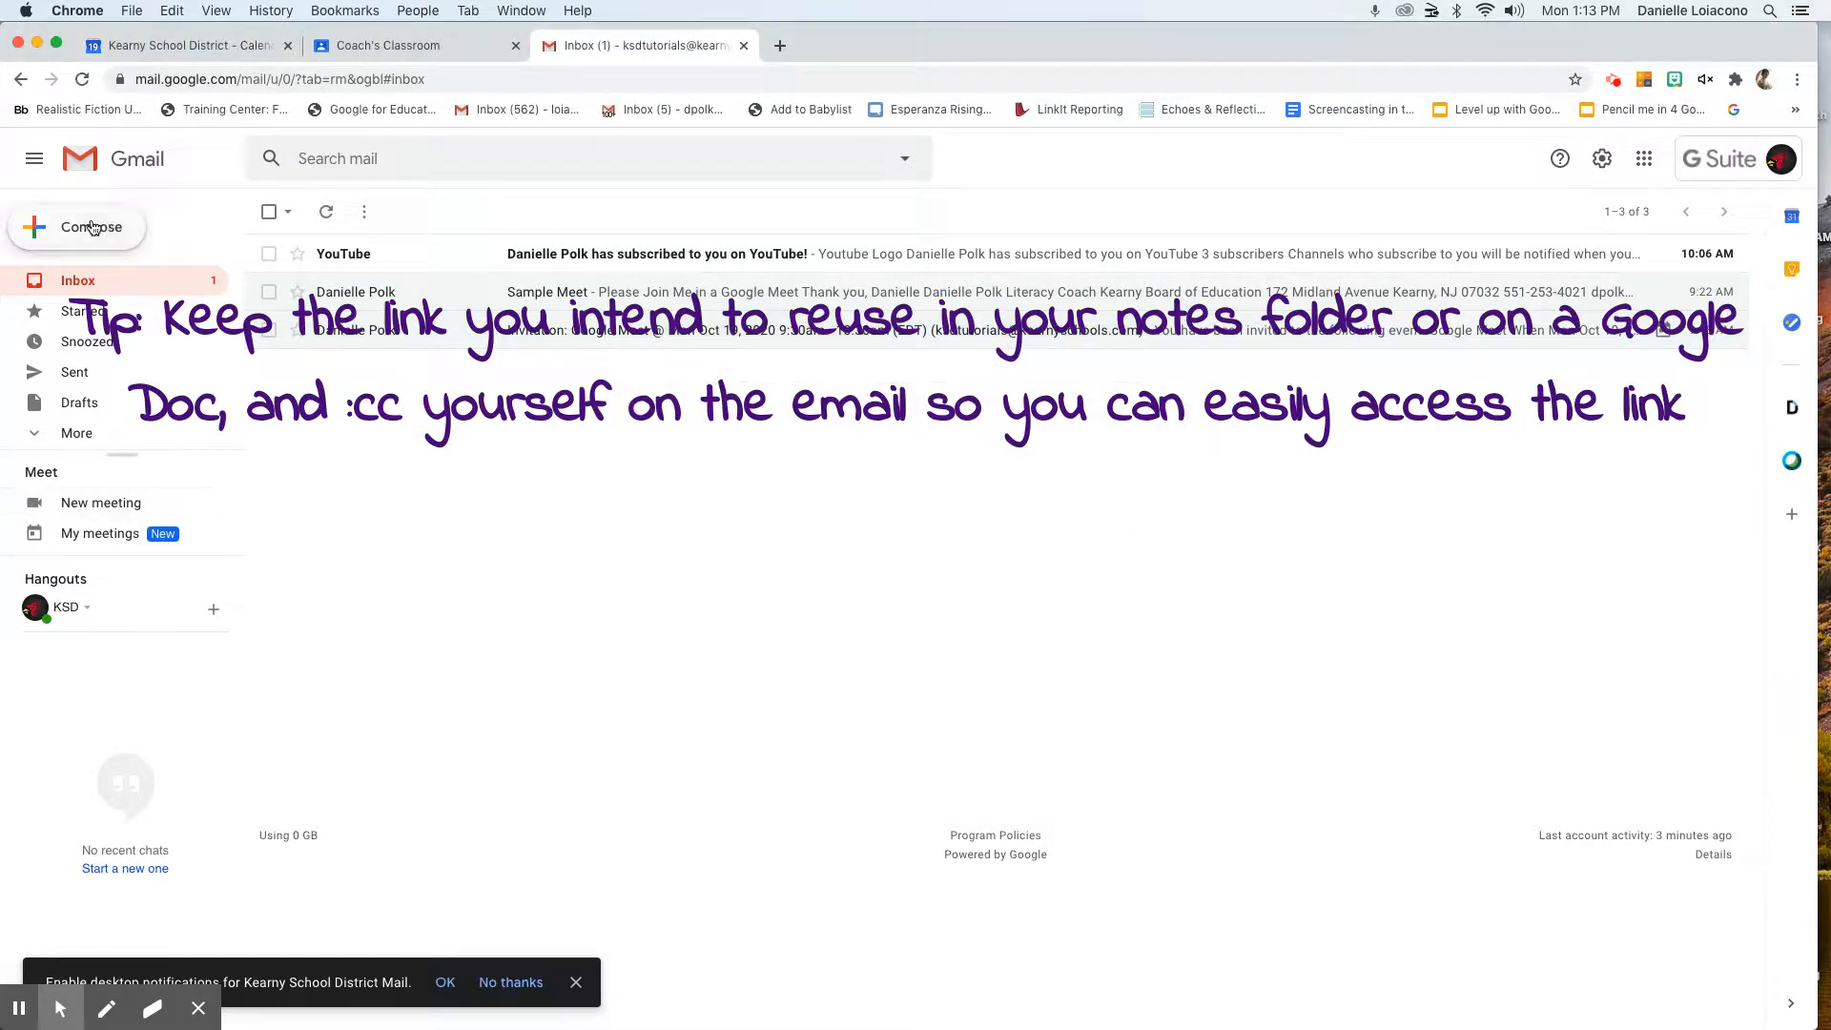
type("dm")
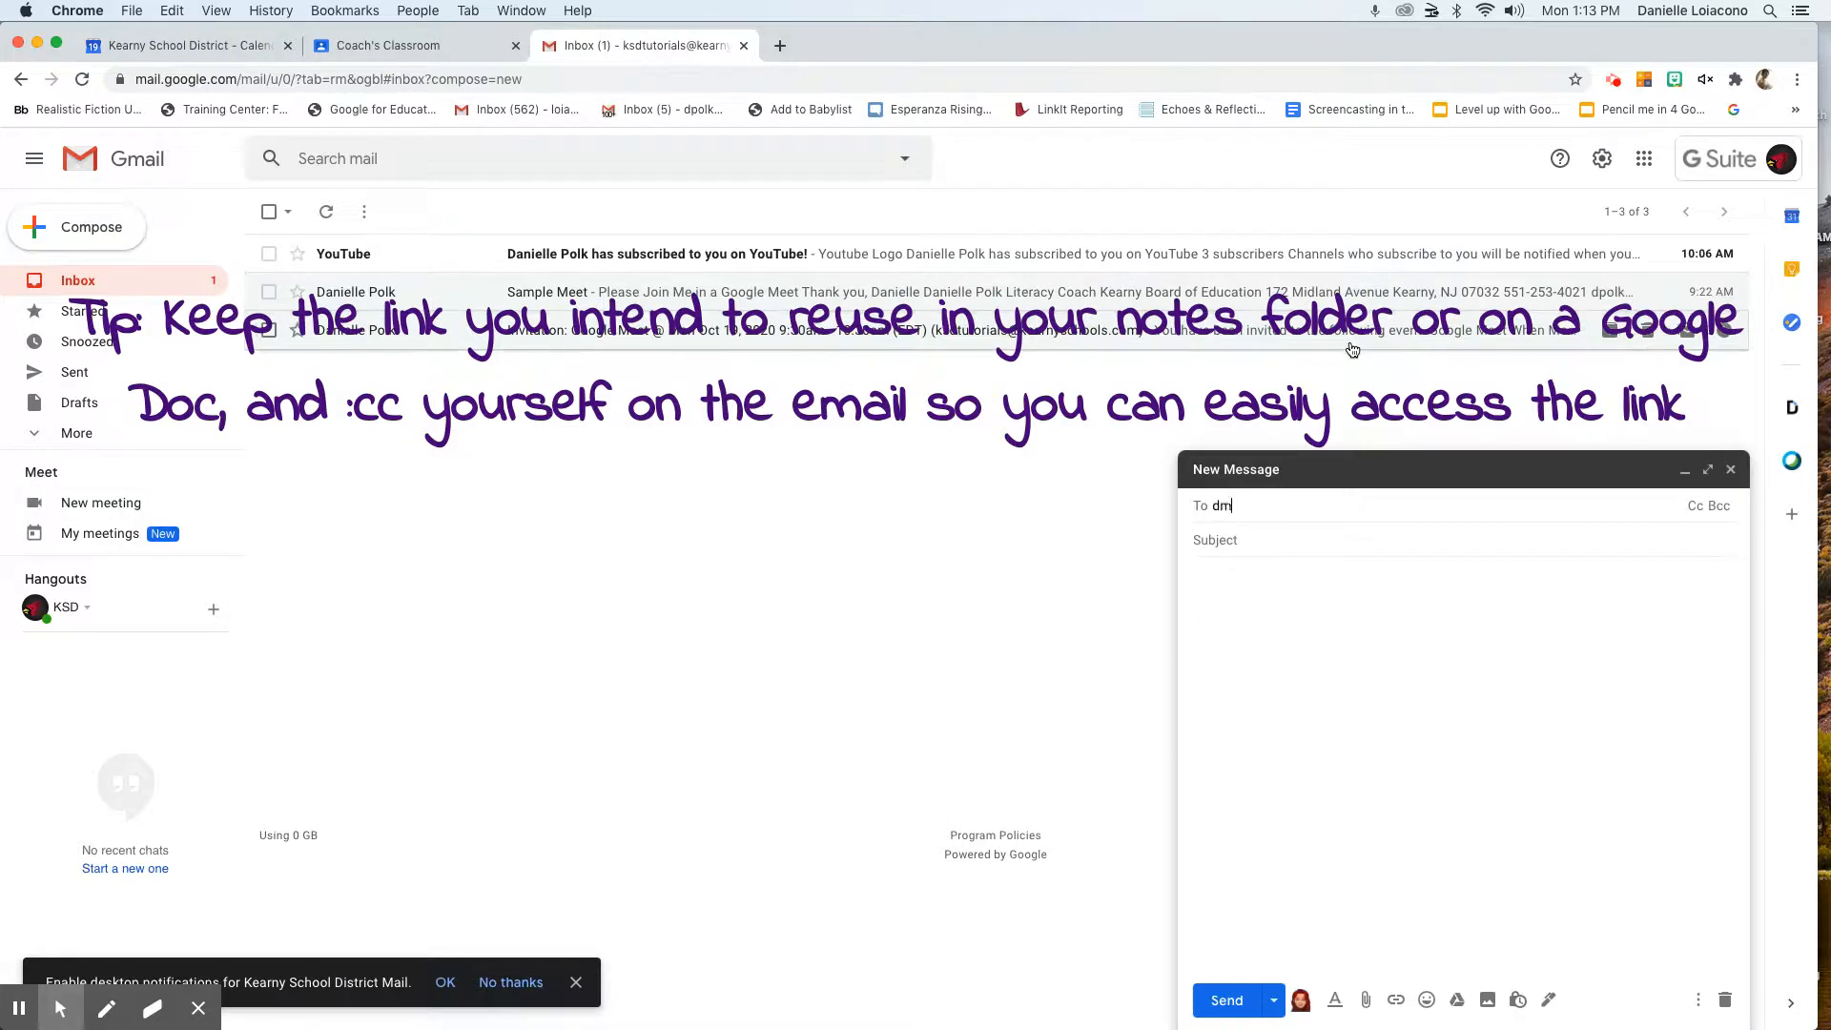
type("akur")
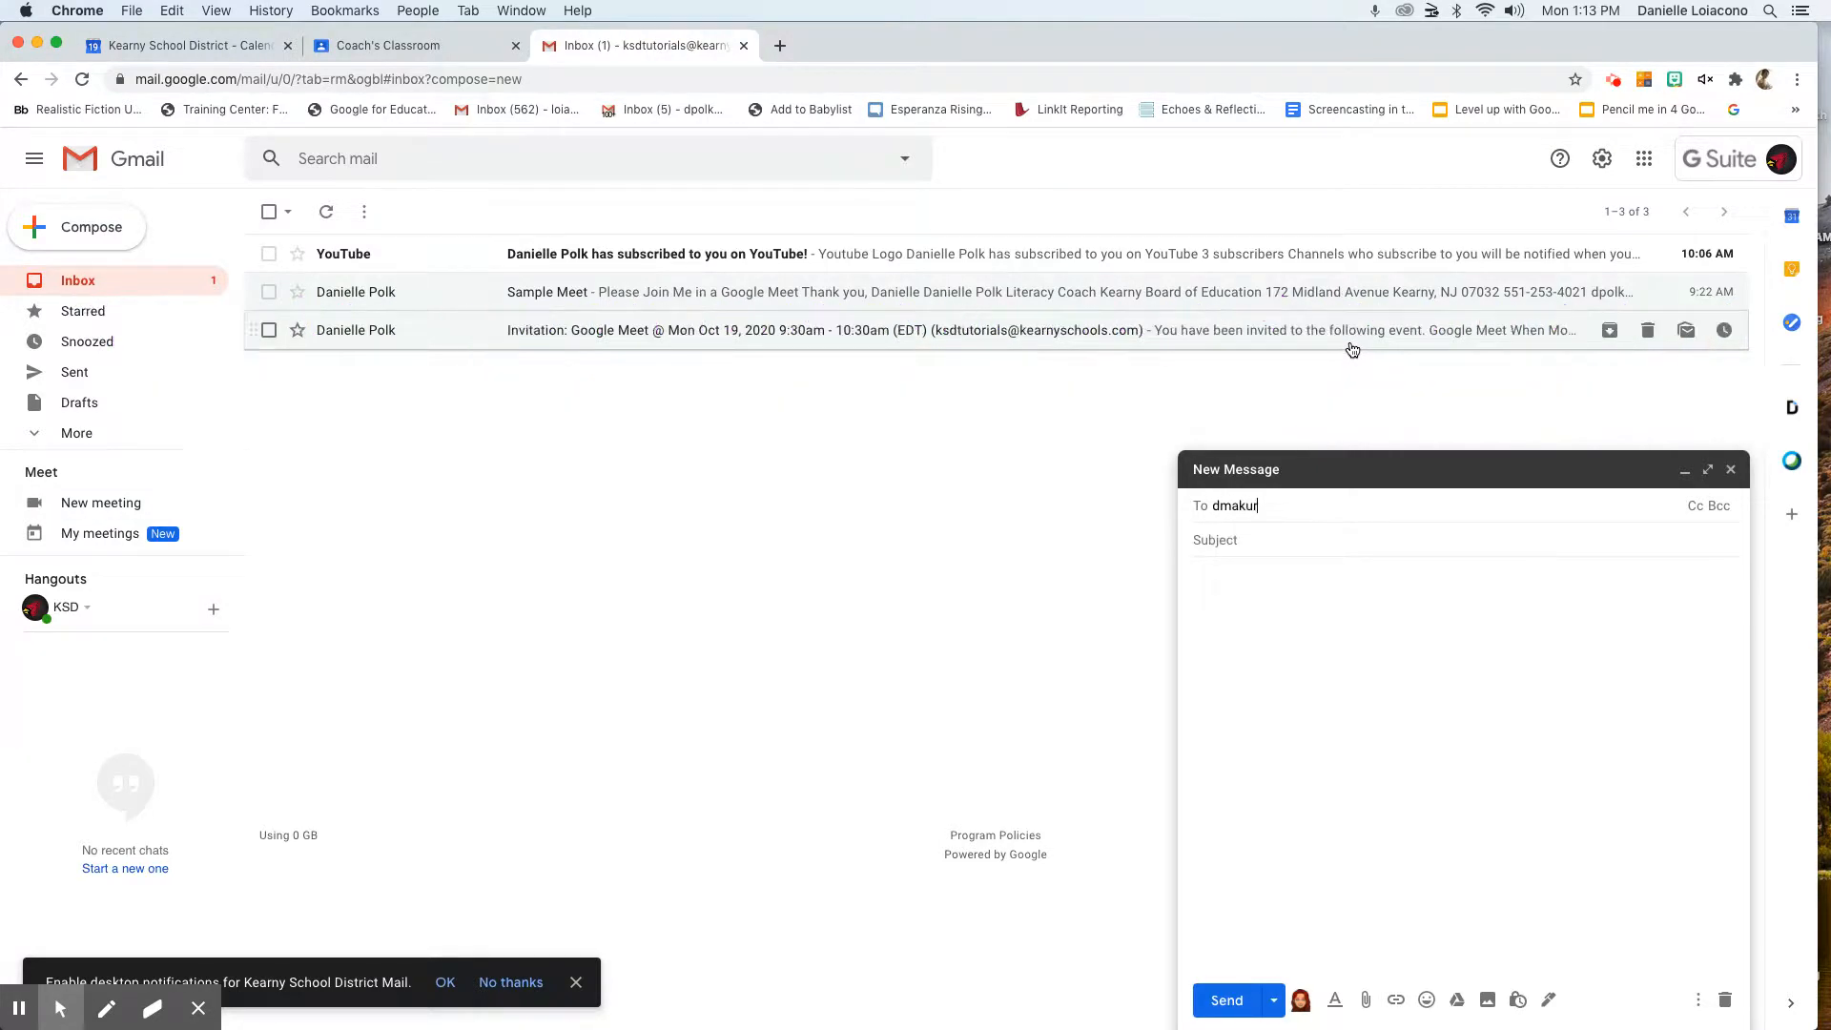
key("BackSpace")
key("BackSpace")
key("BackSpace")
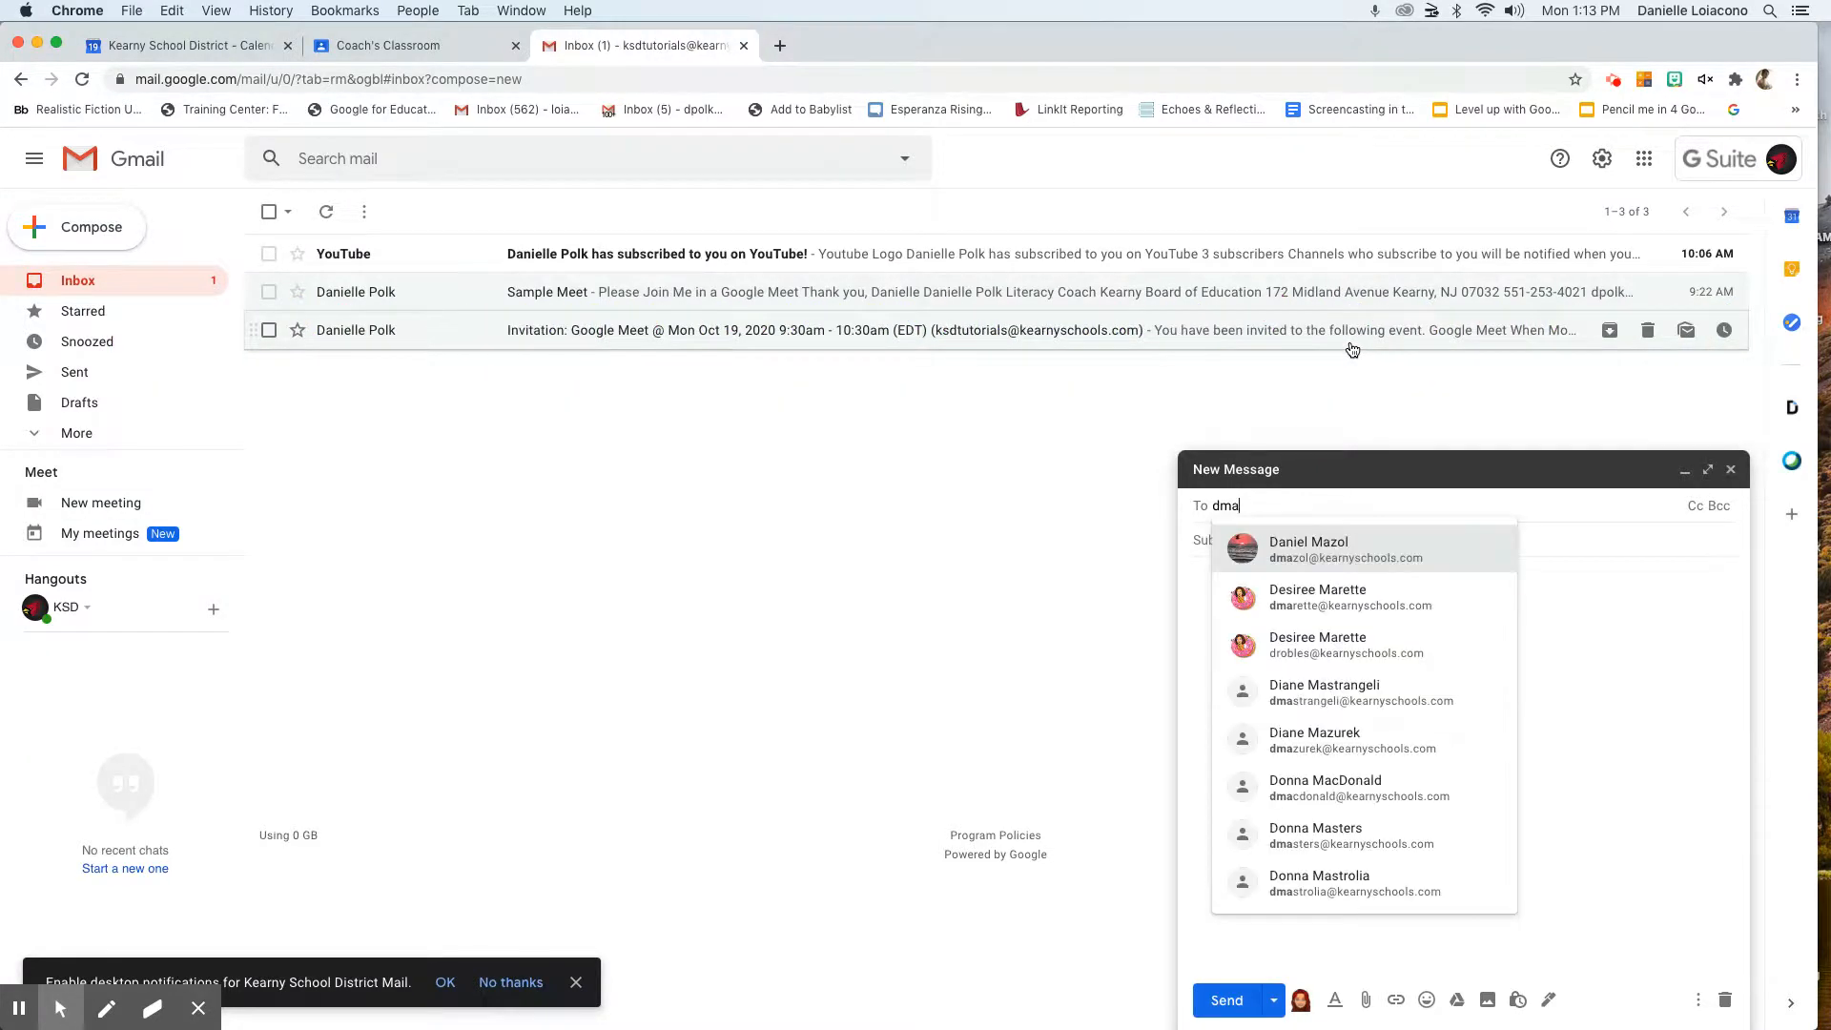
type("z")
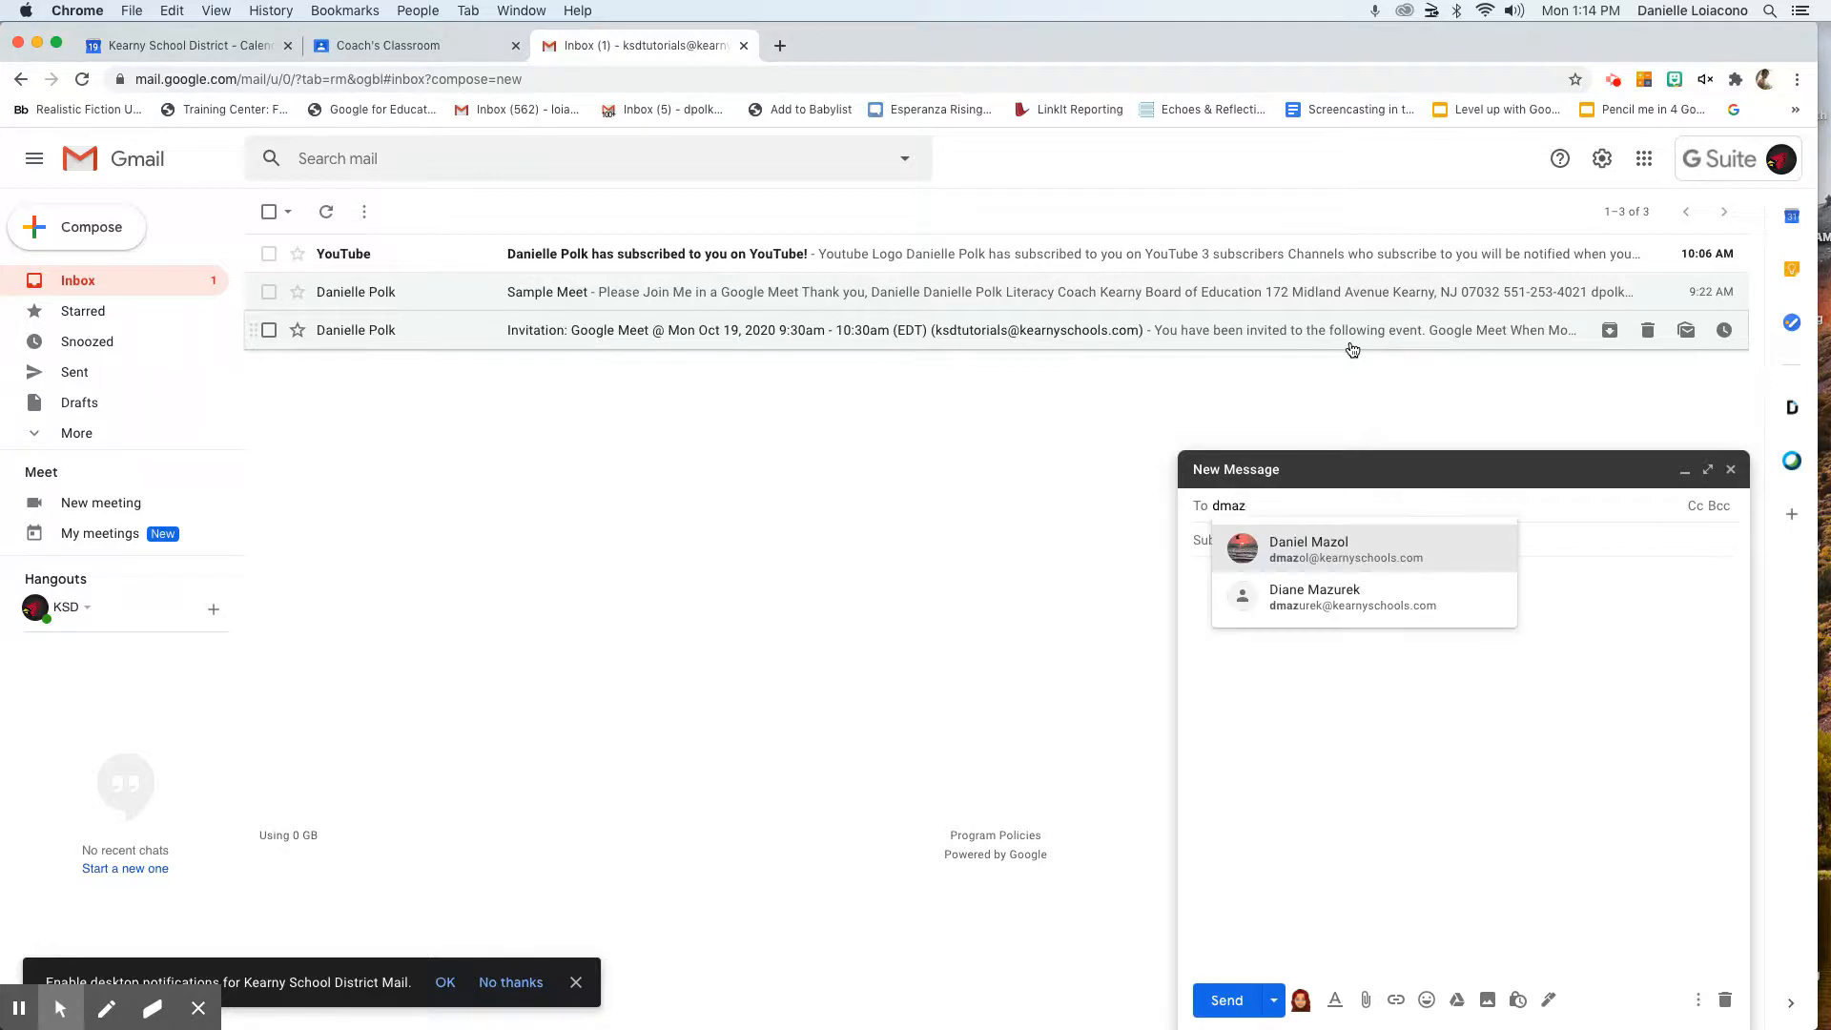
left_click(1284, 597)
Insert the copied Meet link into the email with the display text "Please Join me for a Google Meet", and close the draft
left_click(1398, 999)
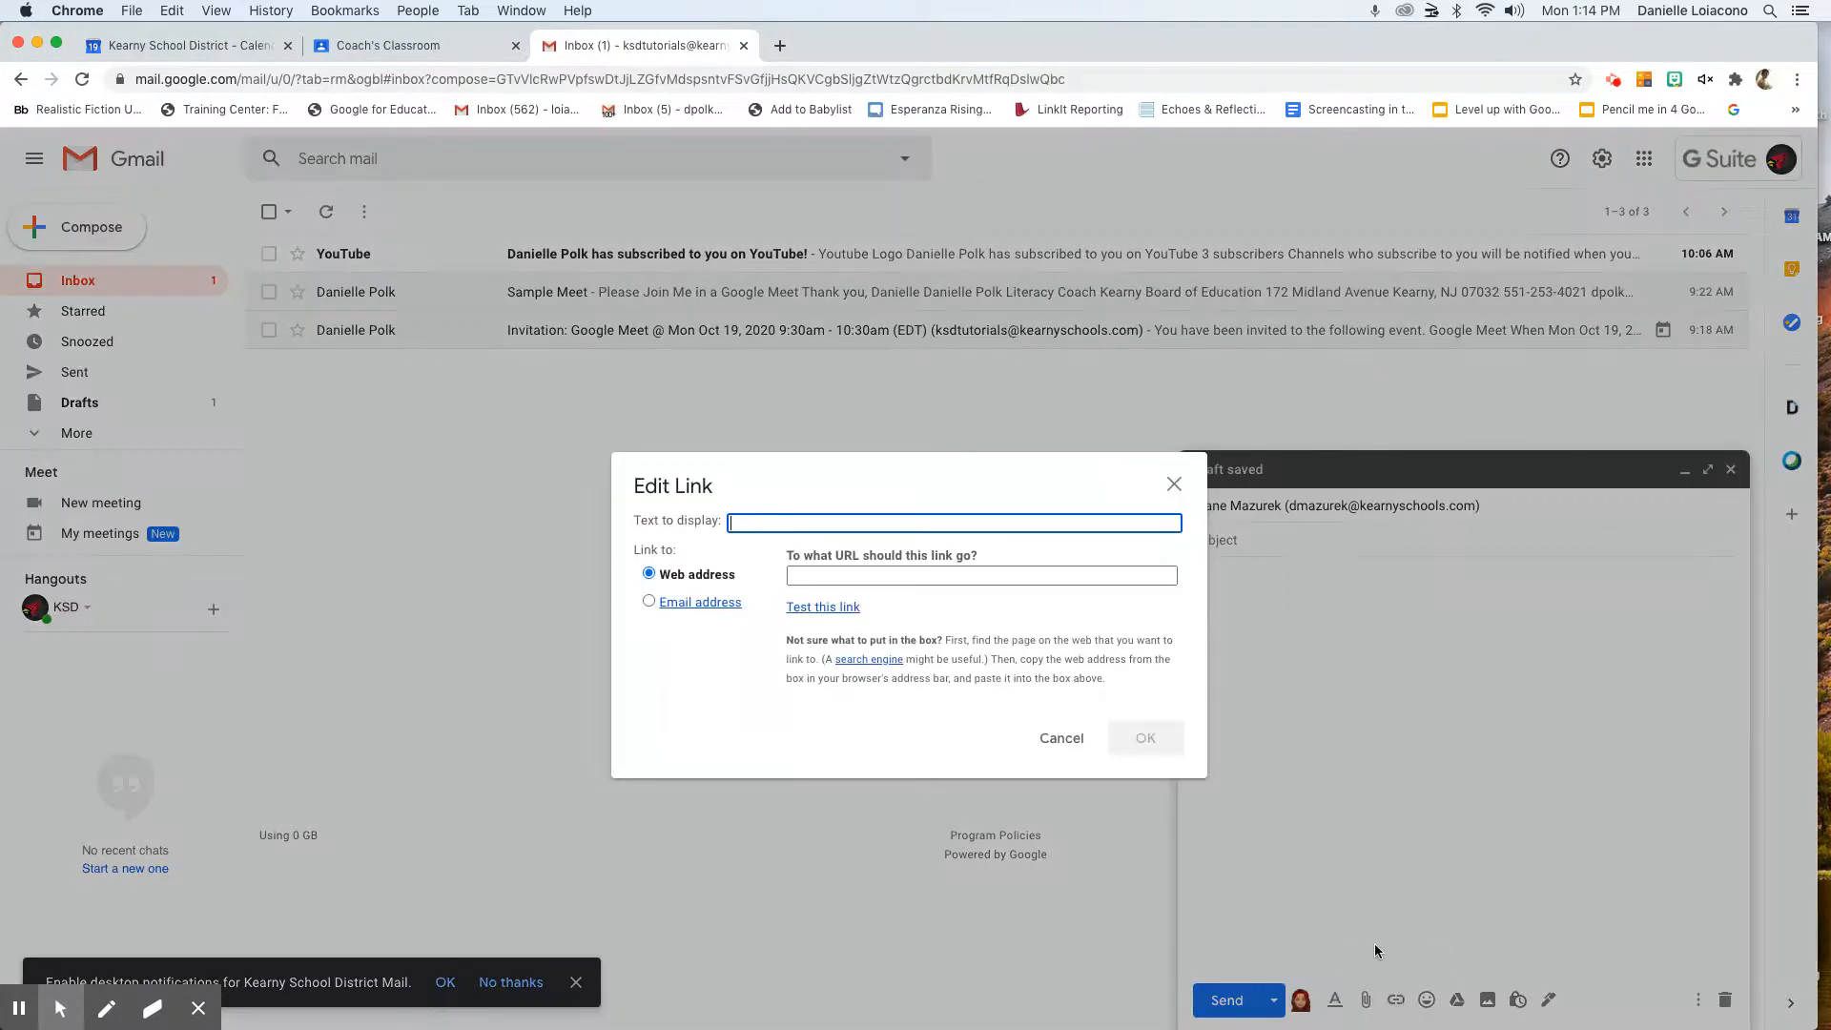
type("Please")
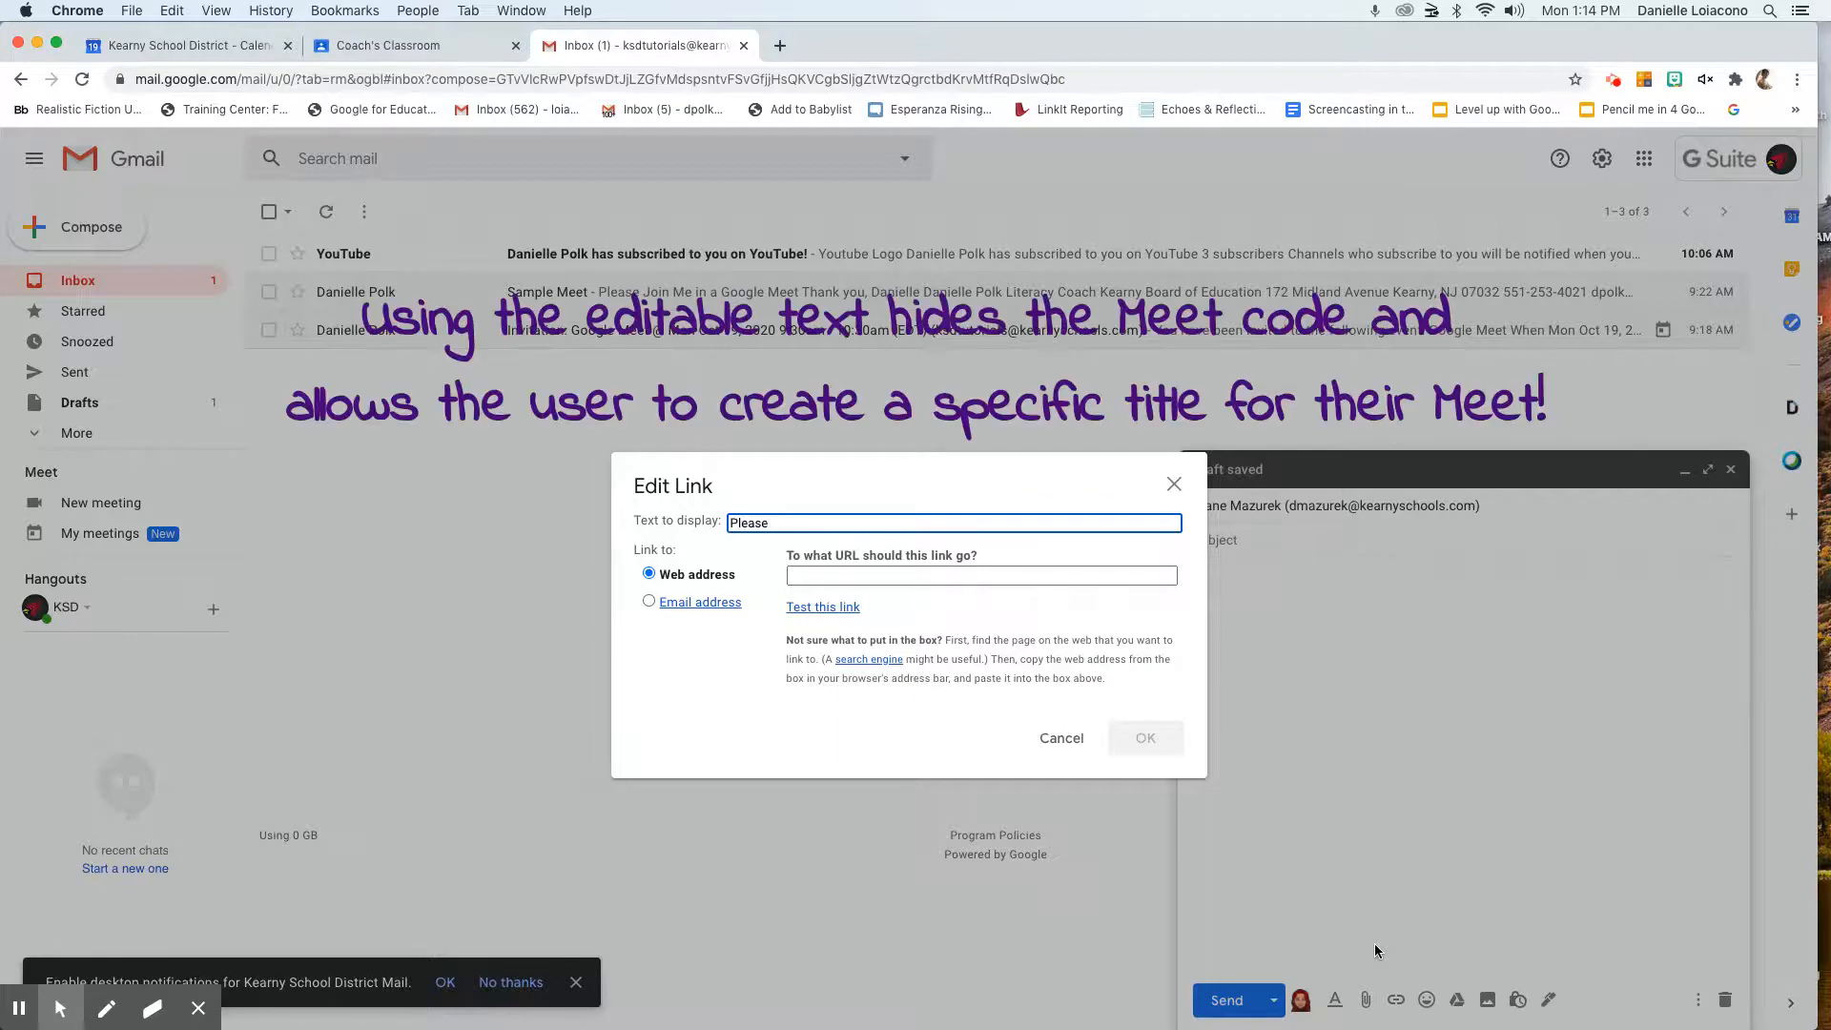
type(" Join me for a Google Meet")
key("Tab")
key("Tab")
key("super+v")
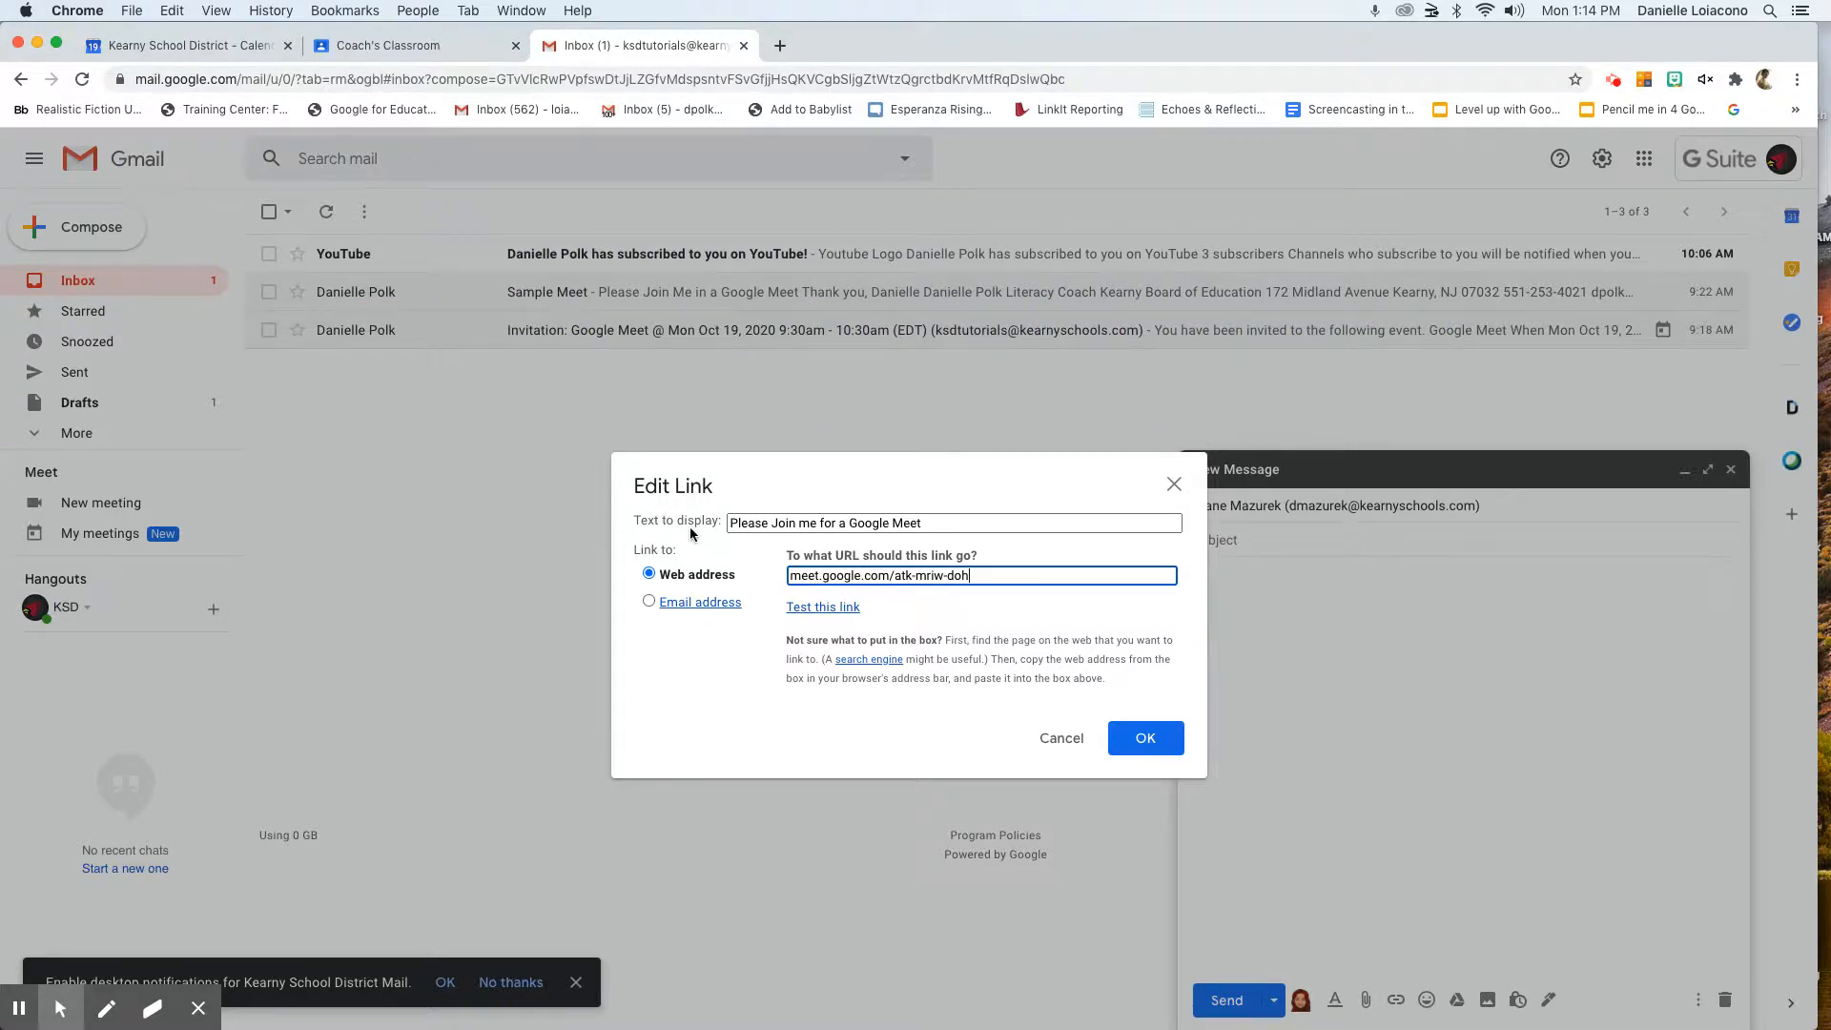
left_click_drag(727, 523, 1033, 530)
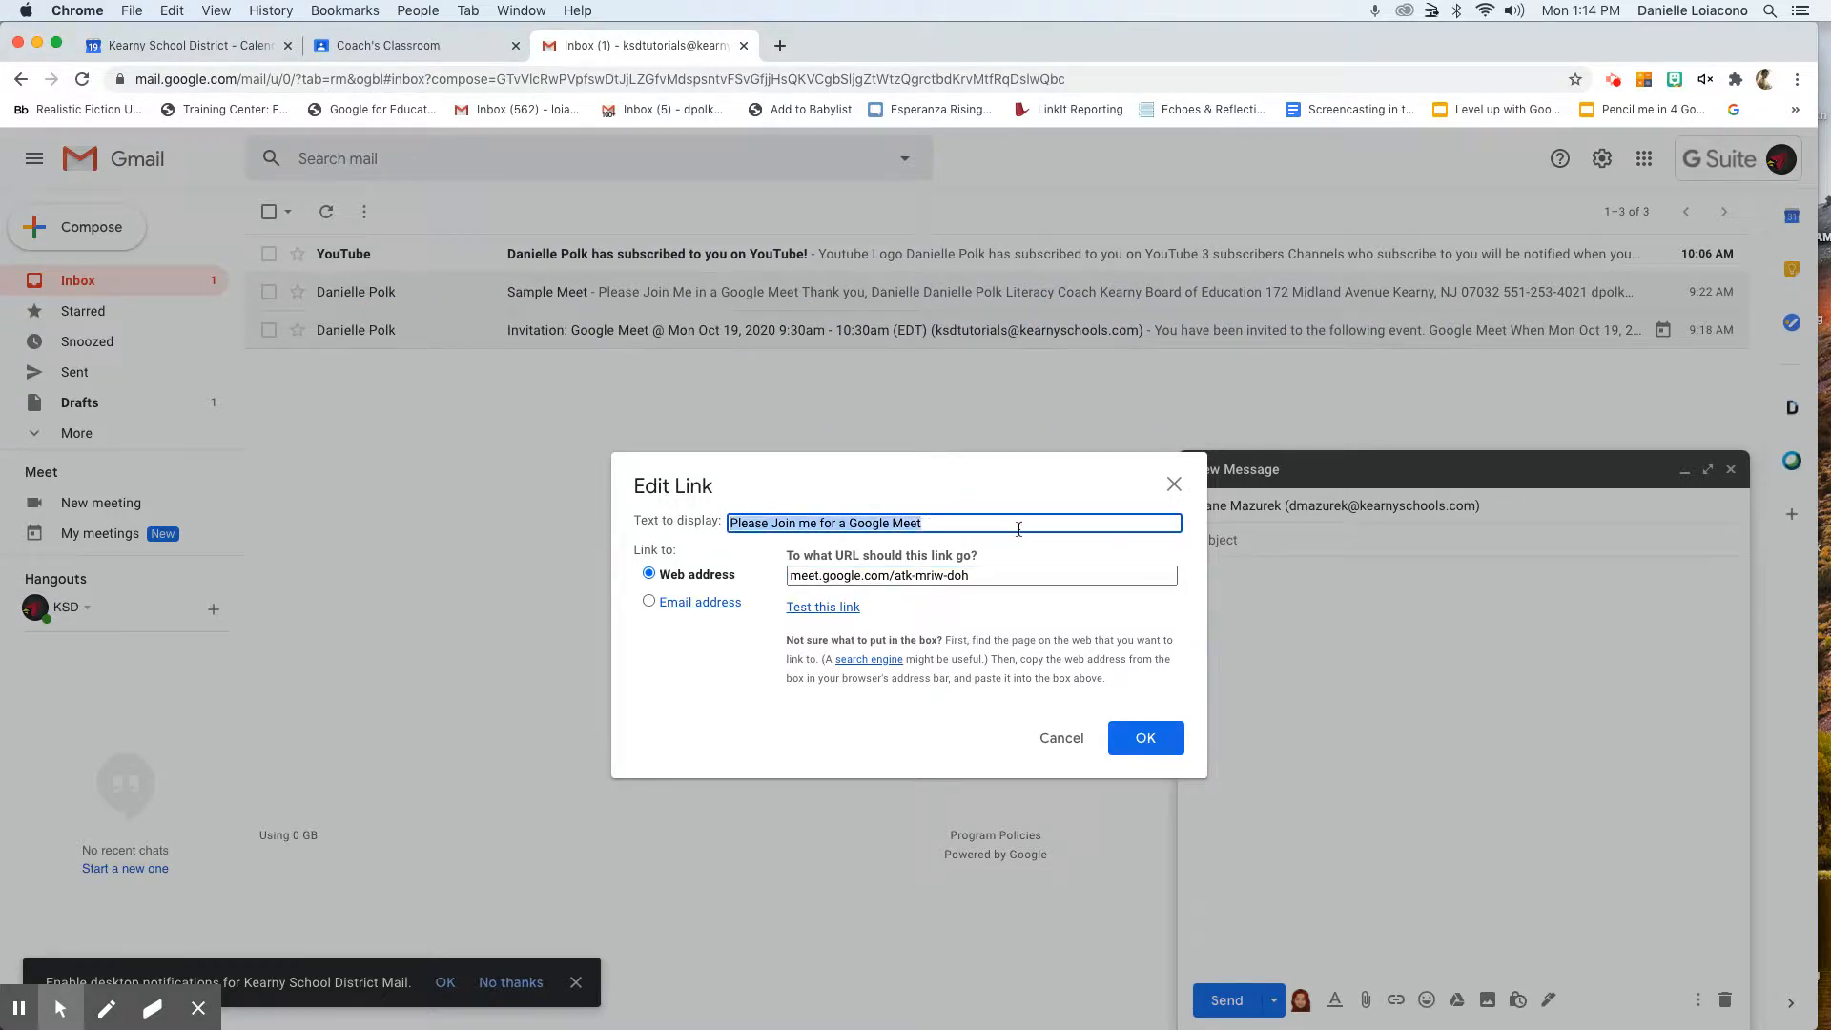
left_click(1145, 737)
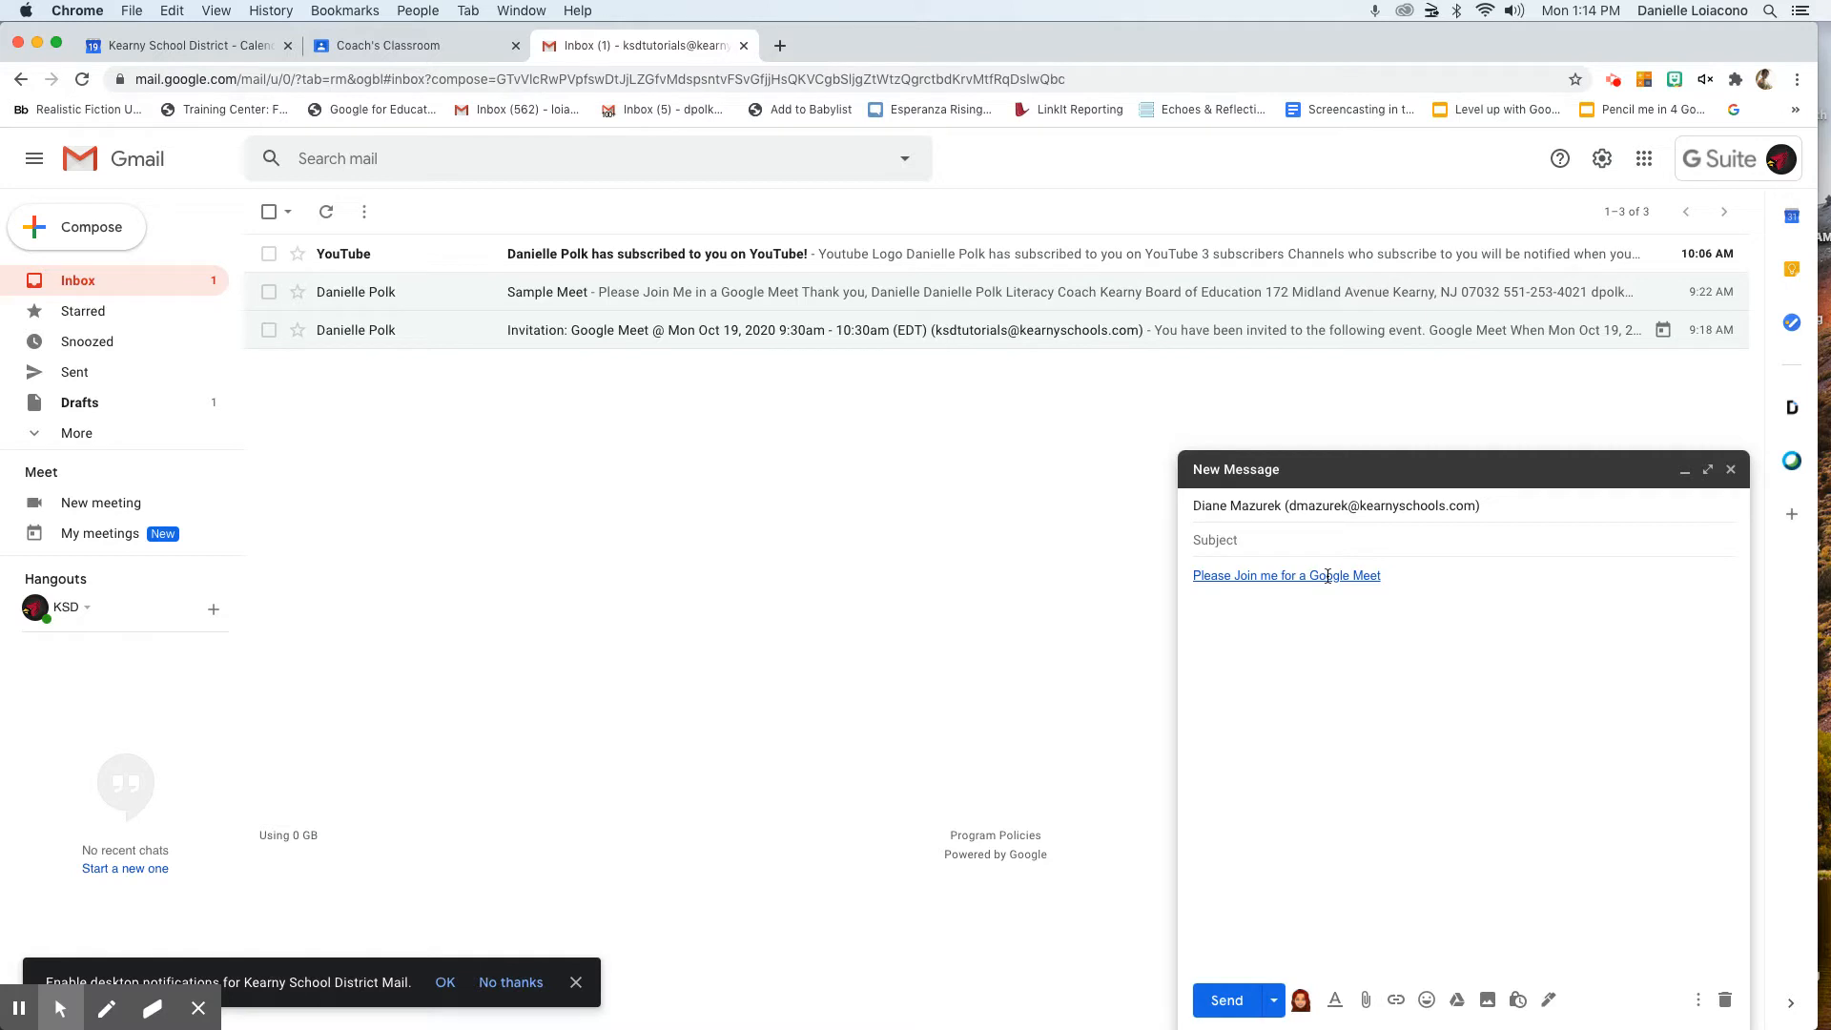
left_click(1731, 469)
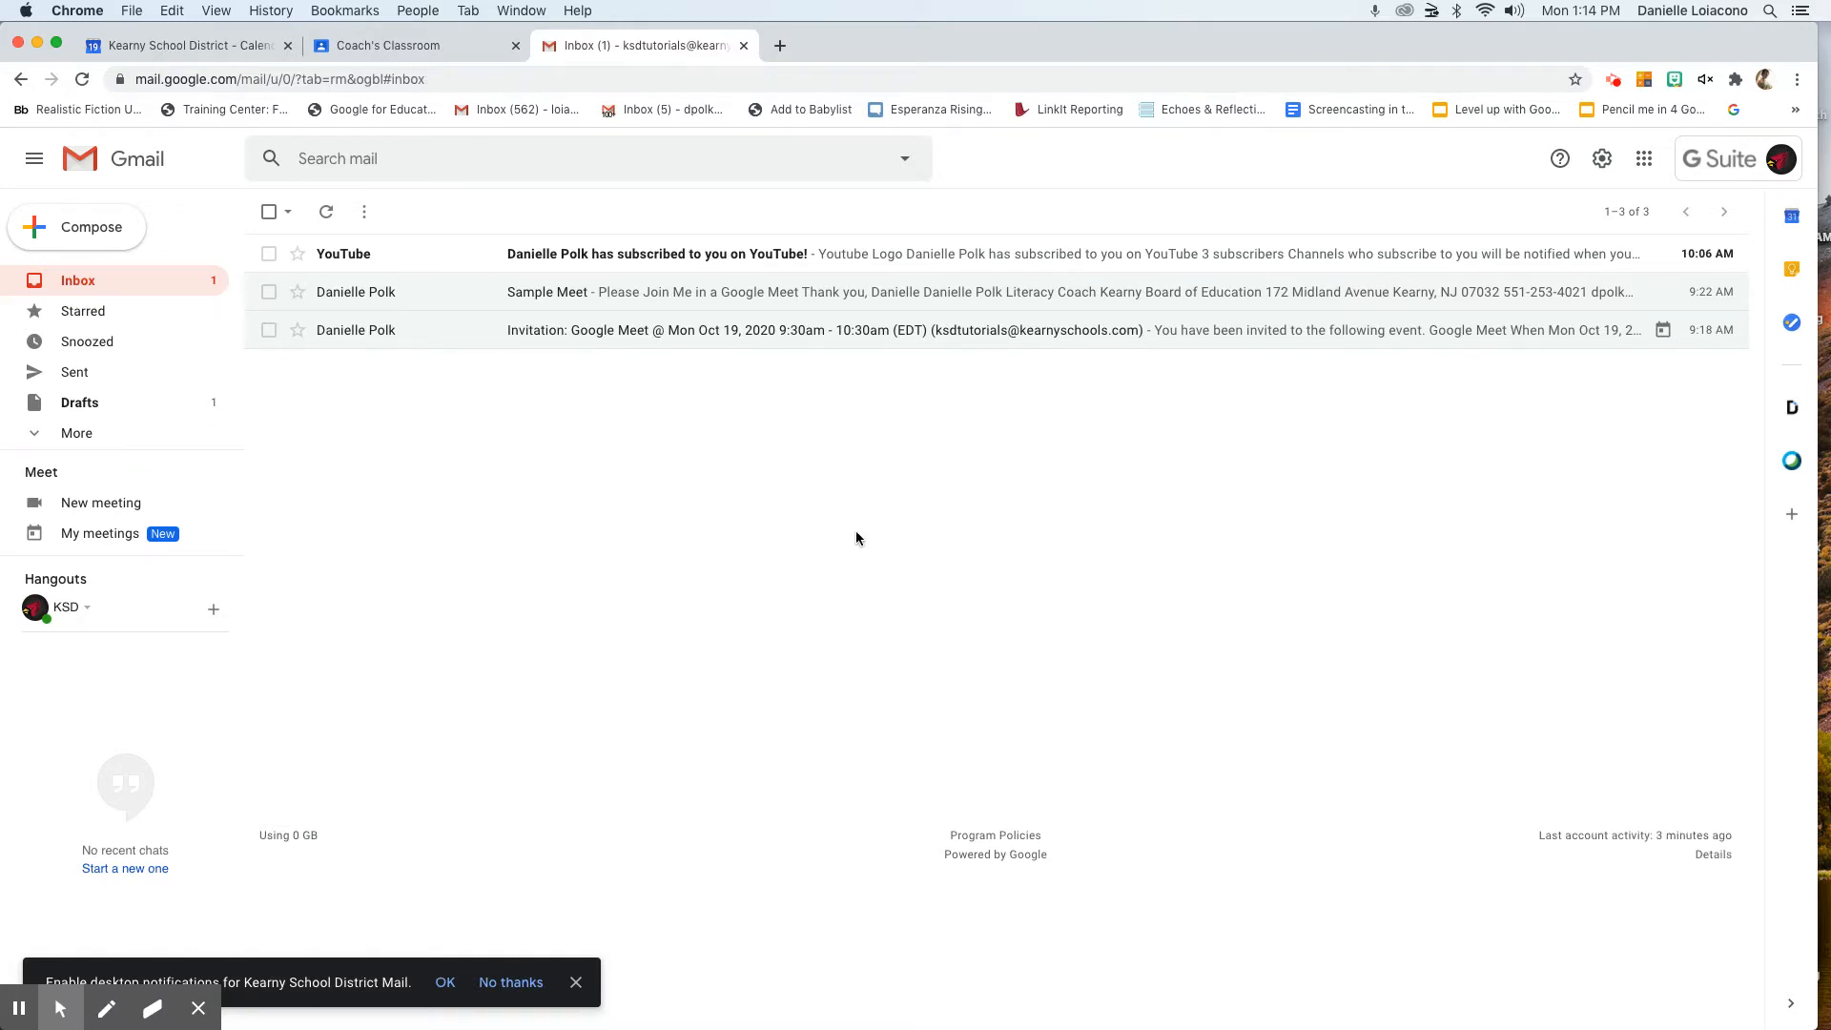